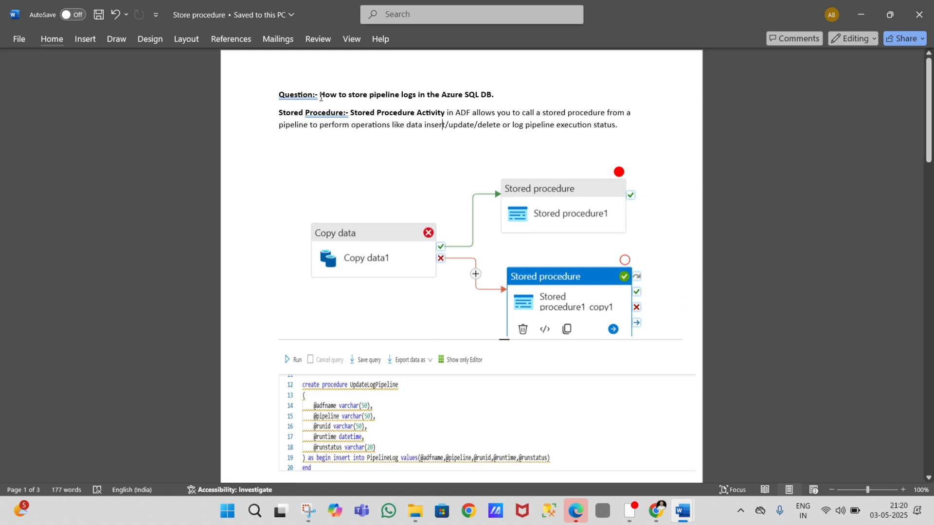
Review the Word document's stored procedure definition, pipeline diagram, sample log output and the three steps for logging pipeline status
left_click_drag(321, 97, 496, 97)
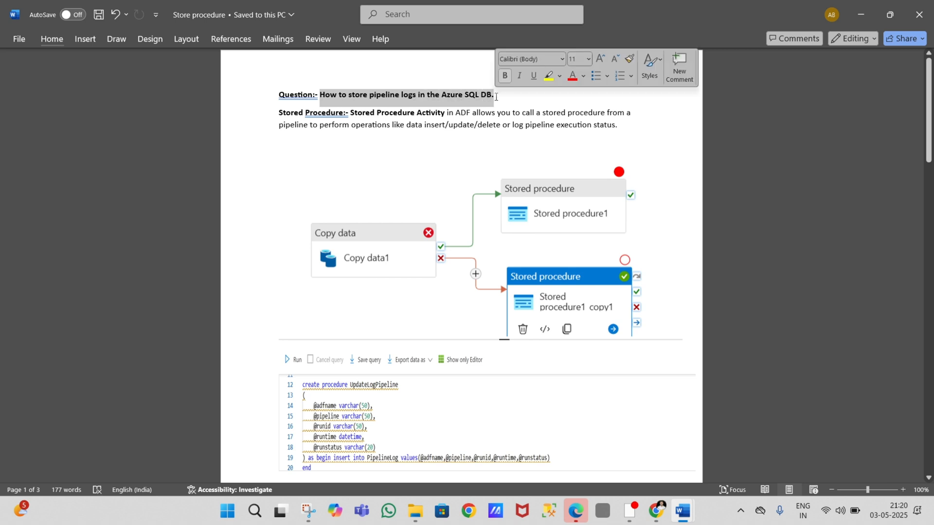
left_click(286, 113)
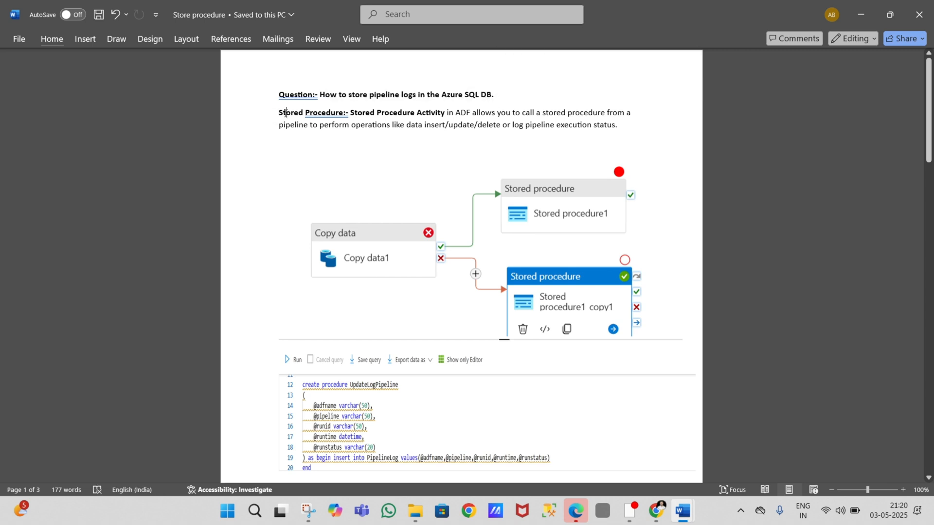
left_click_drag(285, 113, 631, 133)
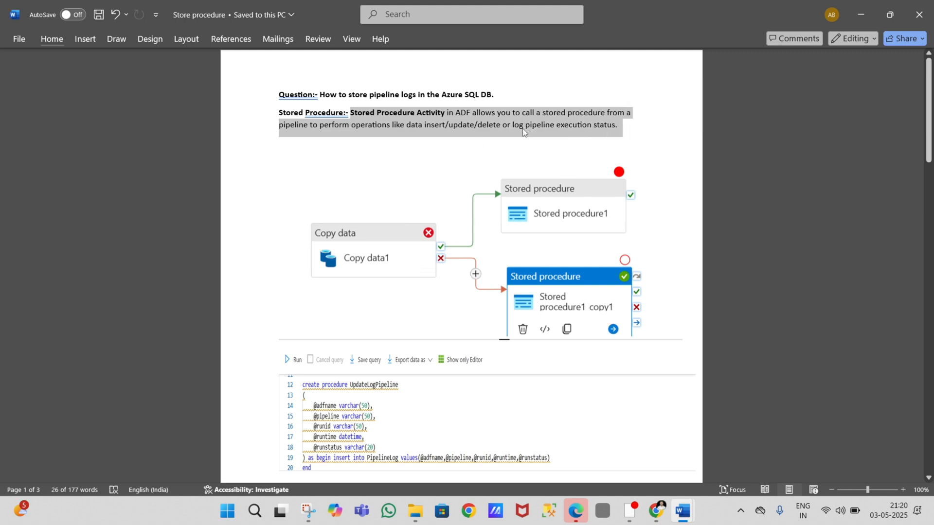
left_click(451, 190)
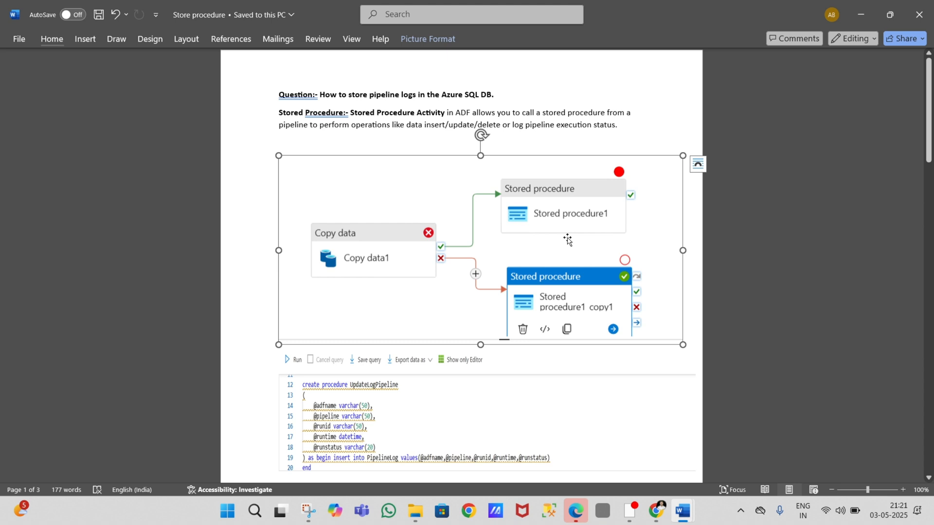
scroll(567, 239, "down", 3)
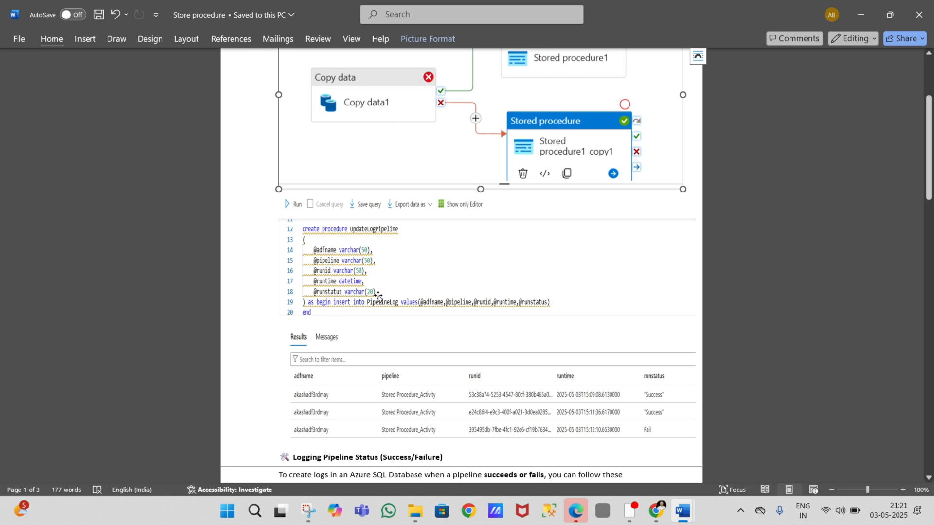
scroll(409, 304, "down", 3)
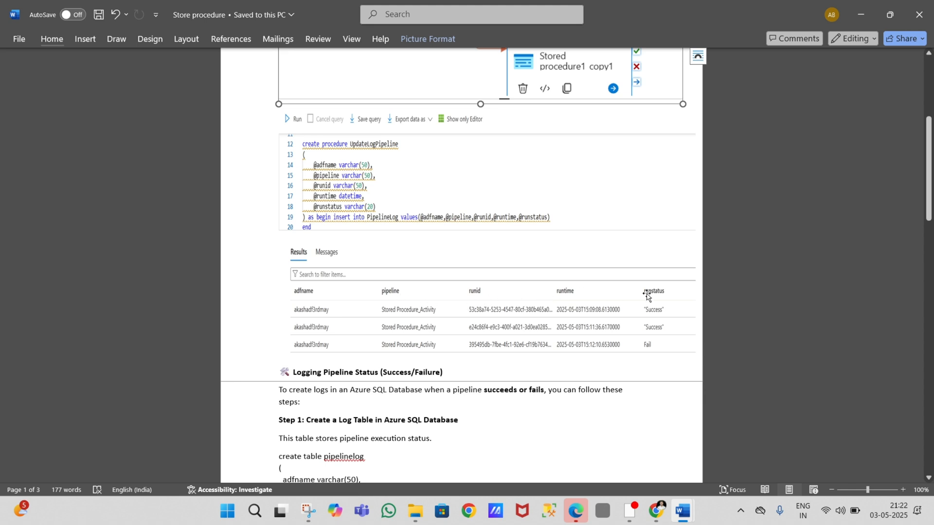
scroll(528, 341, "down", 2)
scroll(527, 342, "down", 8)
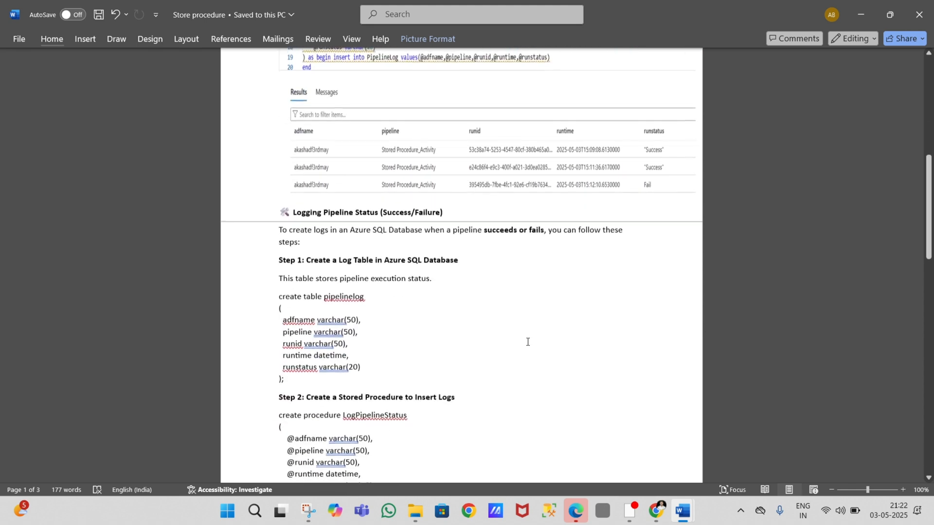
scroll(528, 343, "down", 3)
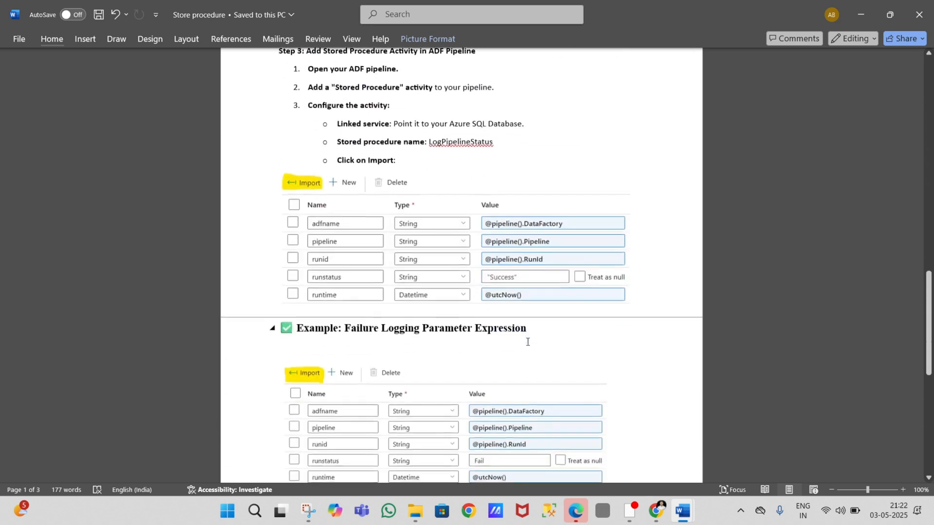
scroll(528, 343, "up", 20)
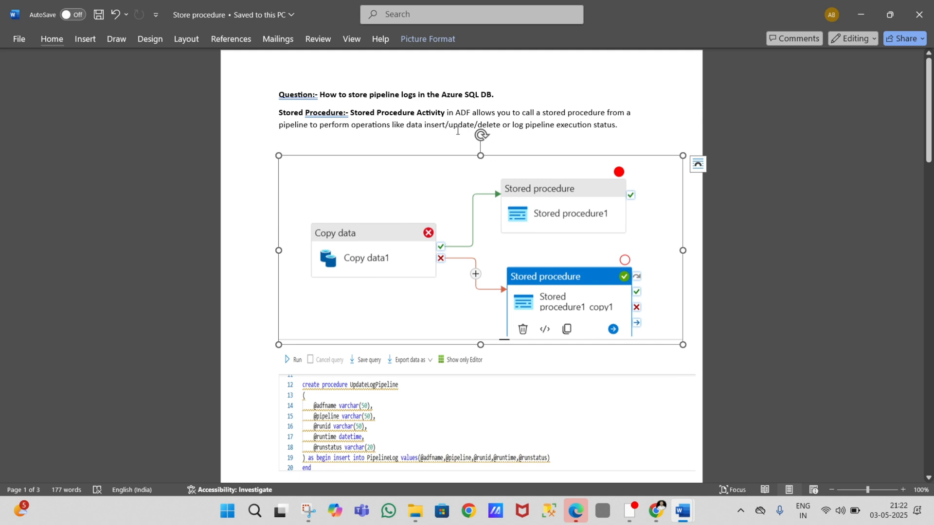
Switch to the browser and bring up the query editor of akashsqldatabase in the Azure portal
key("alt+Tab")
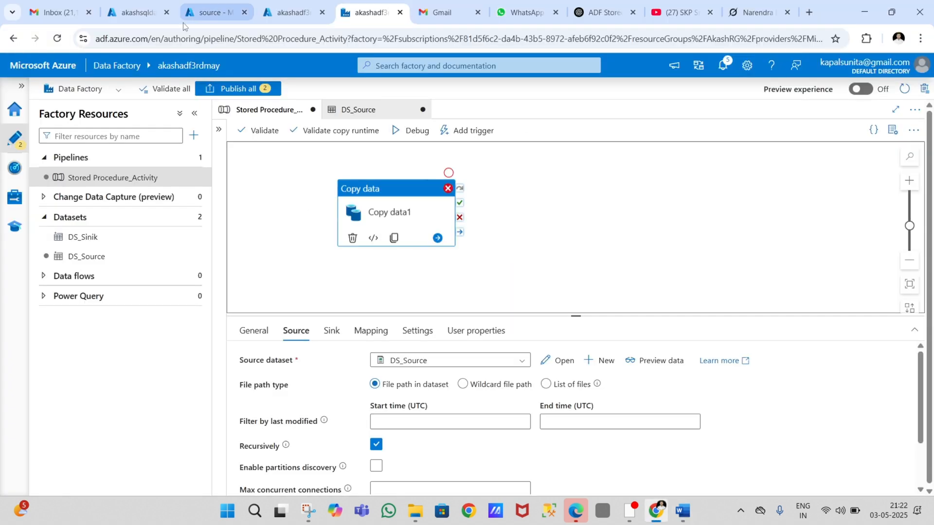
left_click(138, 12)
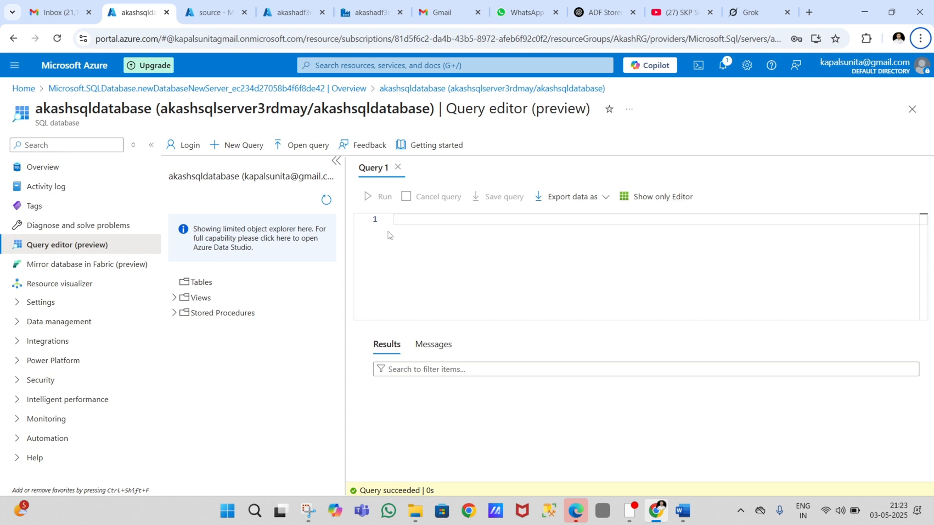
key("alt+Tab")
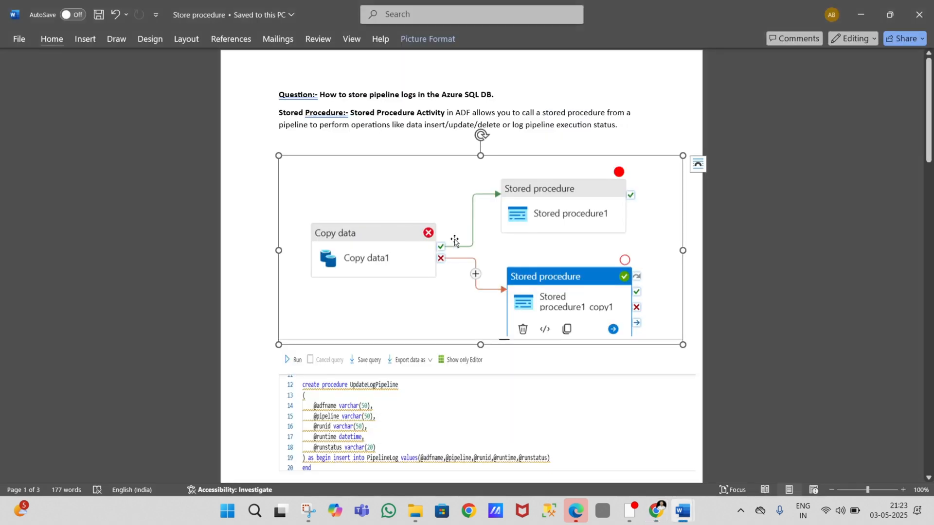
scroll(419, 400, "down", 5)
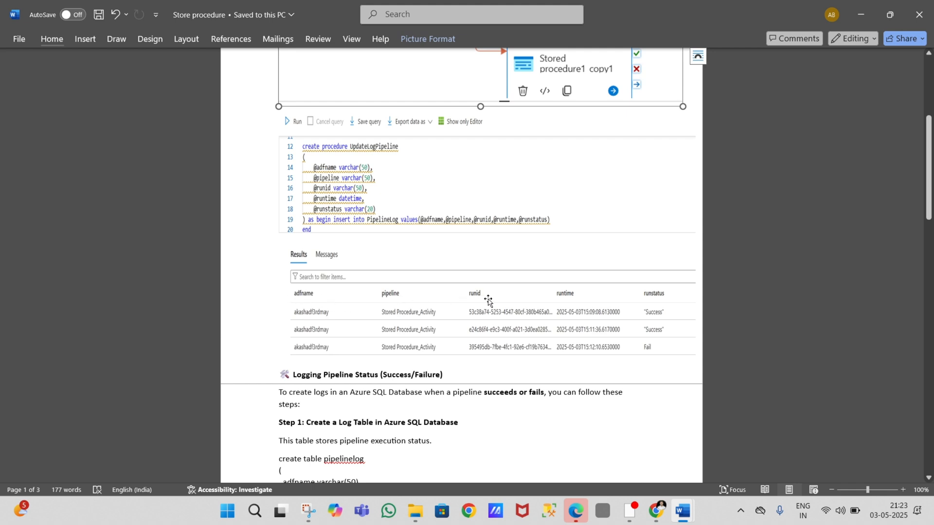
key("alt+Tab")
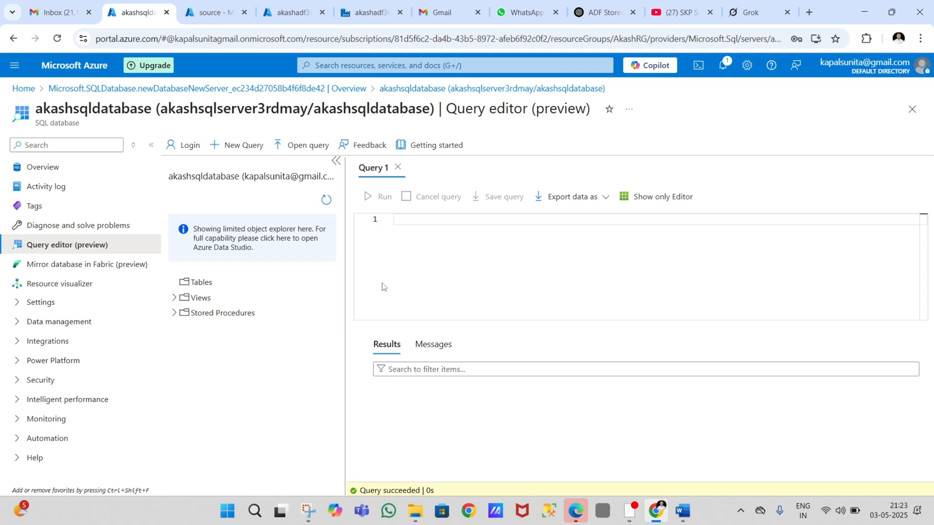
Copy the create table pipelinelog script from the Step 1 section of the Word document into the empty Query 1 editor
key("alt+Tab")
scroll(379, 297, "down", 2)
scroll(379, 296, "down", 3)
left_click_drag(289, 237, 275, 157)
key("ctrl+c")
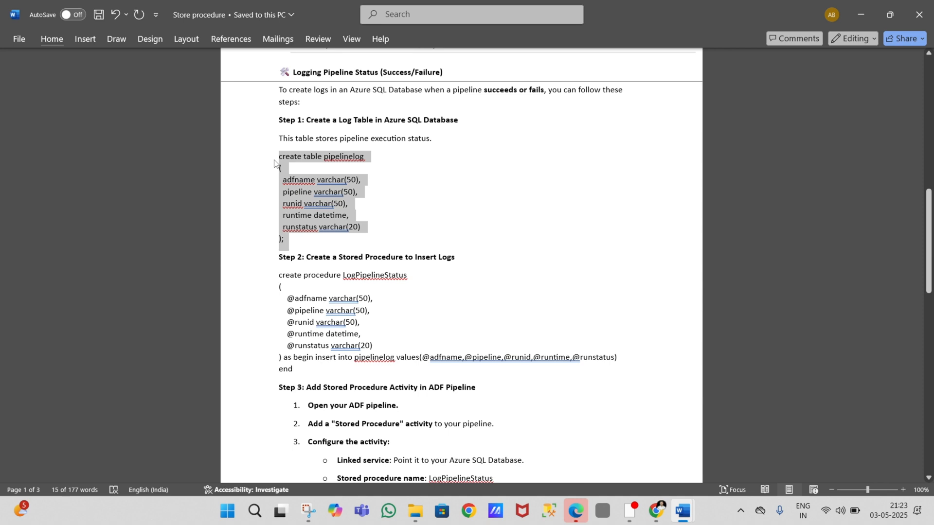
key("alt+Tab")
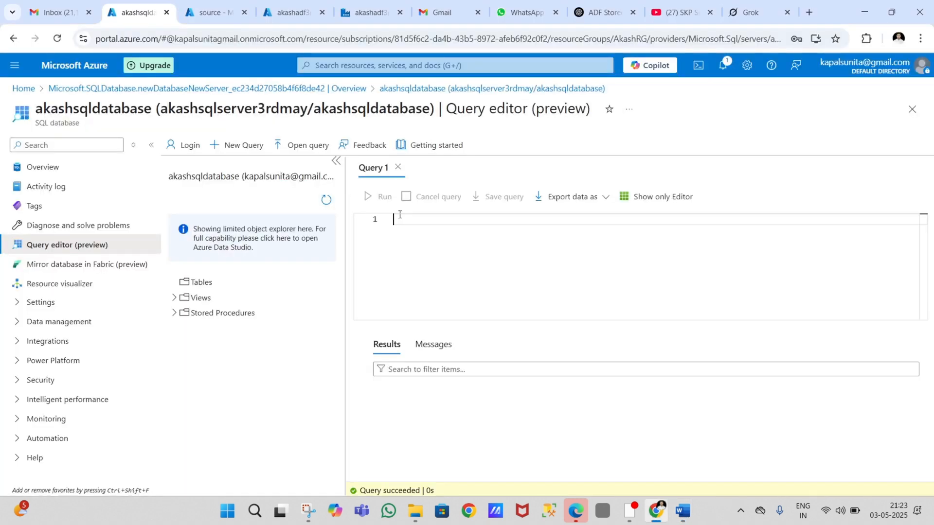
key("ctrl+v")
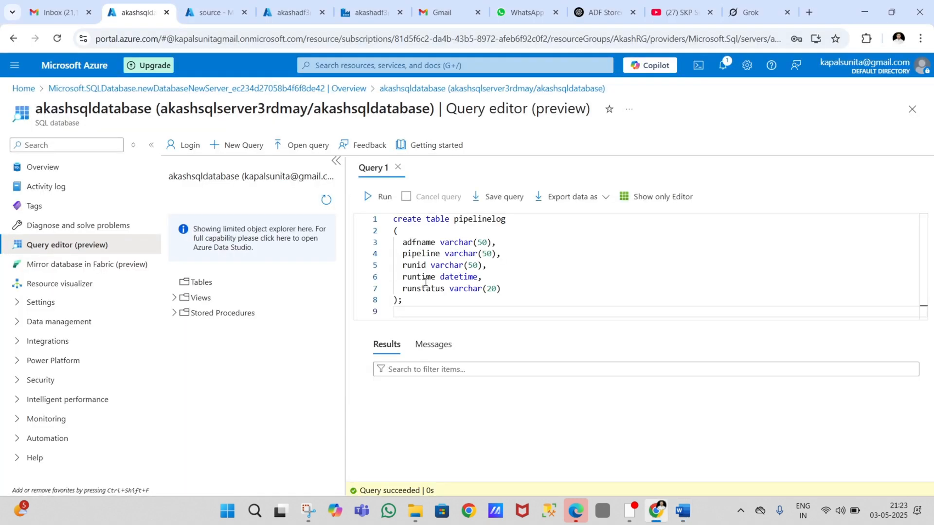
Run the create table pipelinelog statement and expand the database's Tables folder to check for the new table
left_click_drag(455, 220, 514, 219)
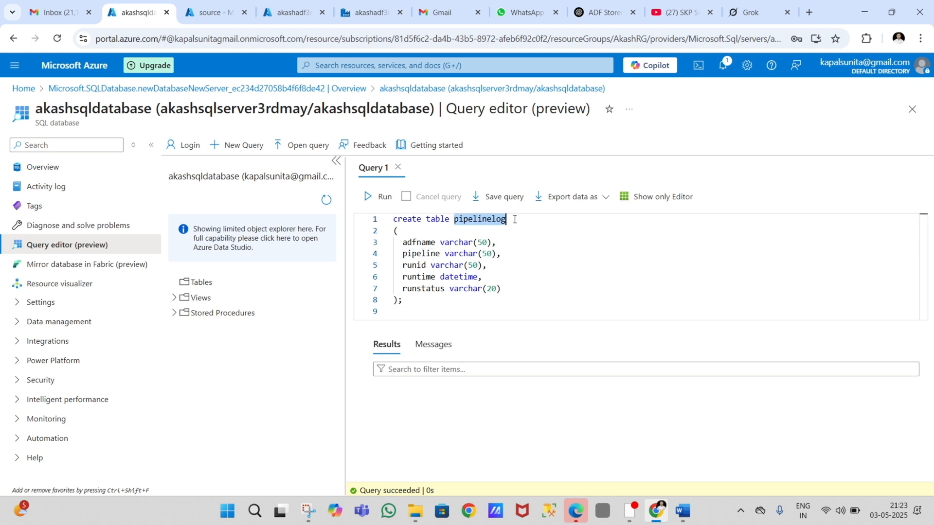
double_click(410, 242)
double_click(411, 254)
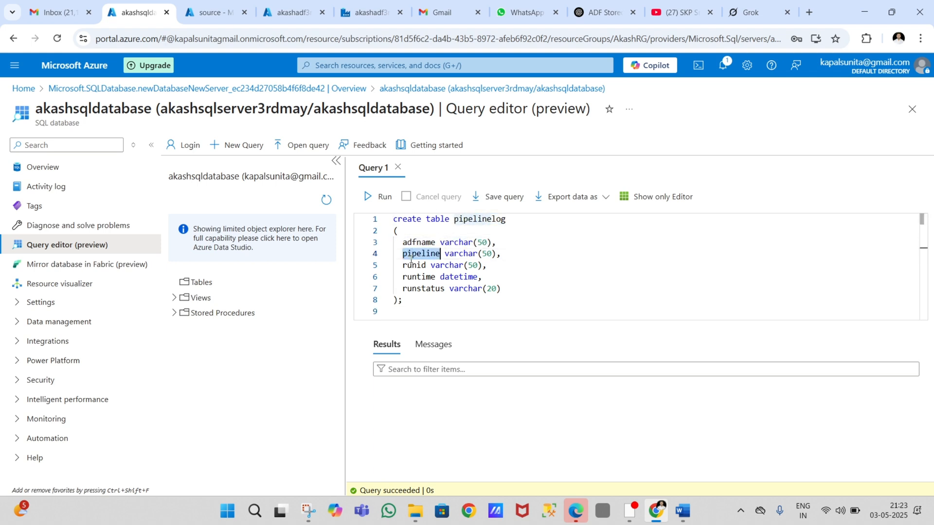
double_click(410, 265)
double_click(414, 277)
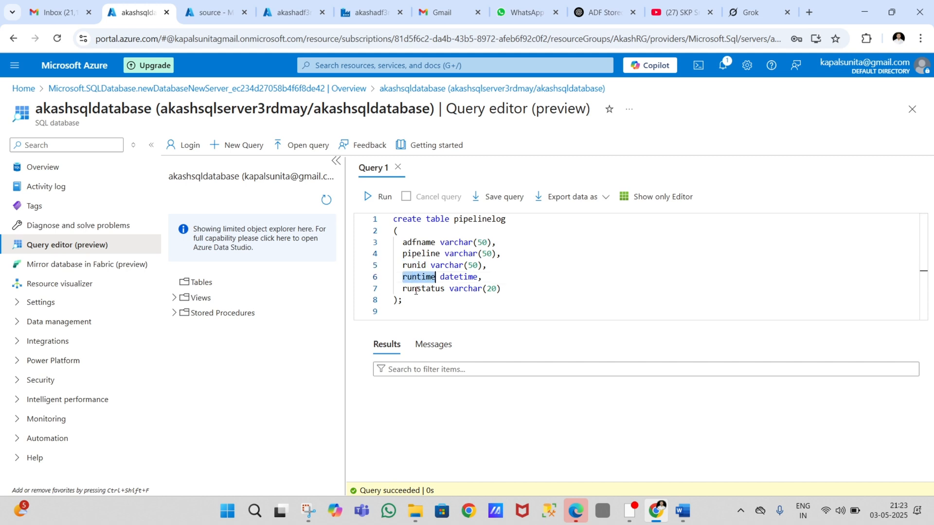
double_click(416, 290)
left_click_drag(405, 300, 389, 227)
left_click(381, 195)
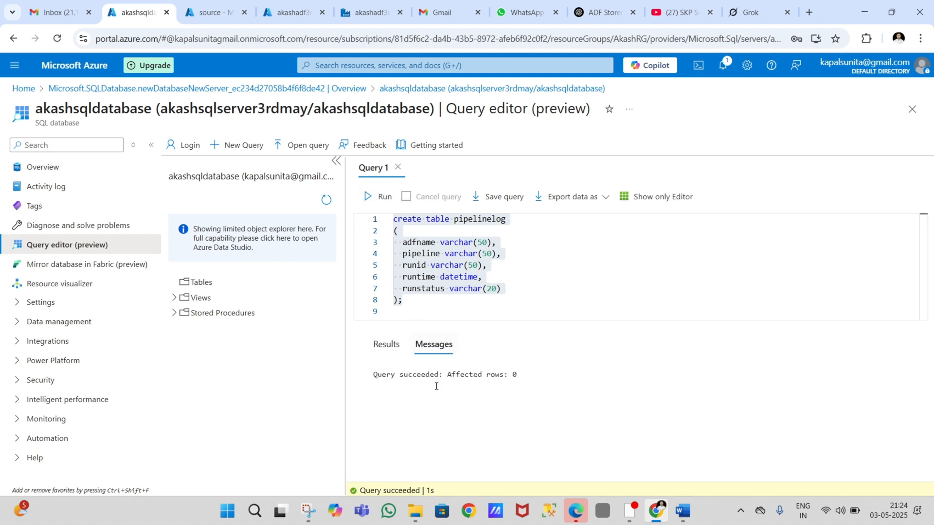
left_click(386, 344)
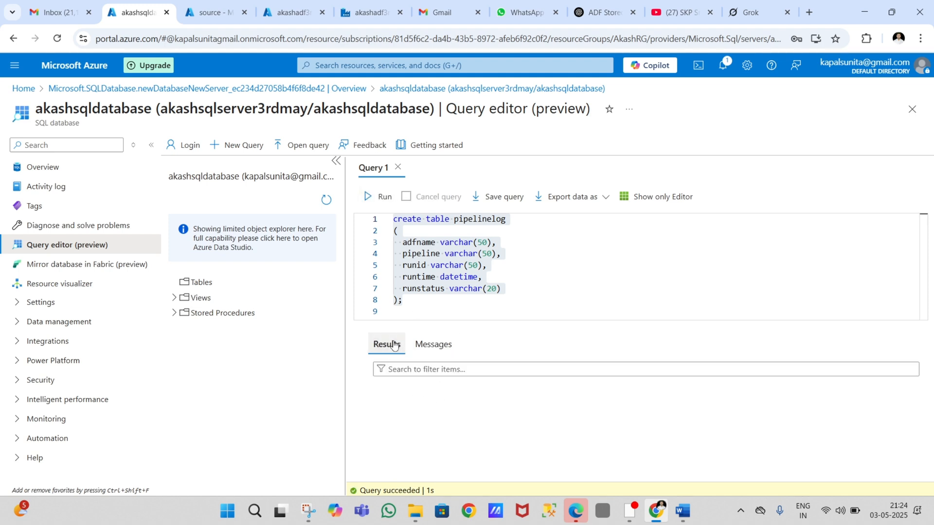
left_click(174, 284)
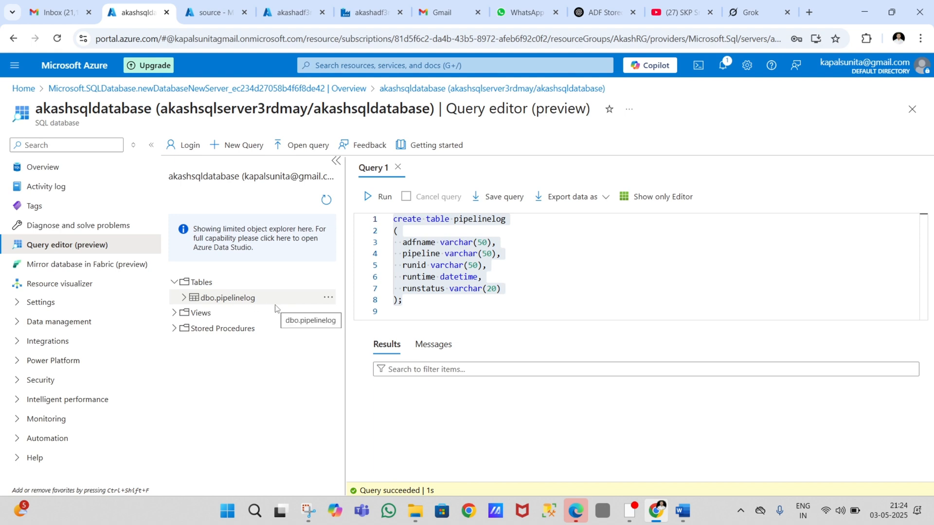
Copy the create procedure LogPipelineStatus script from the Word document's Step 2 section into Query 1 below the table script
left_click(433, 300)
scroll(432, 299, "down", 1)
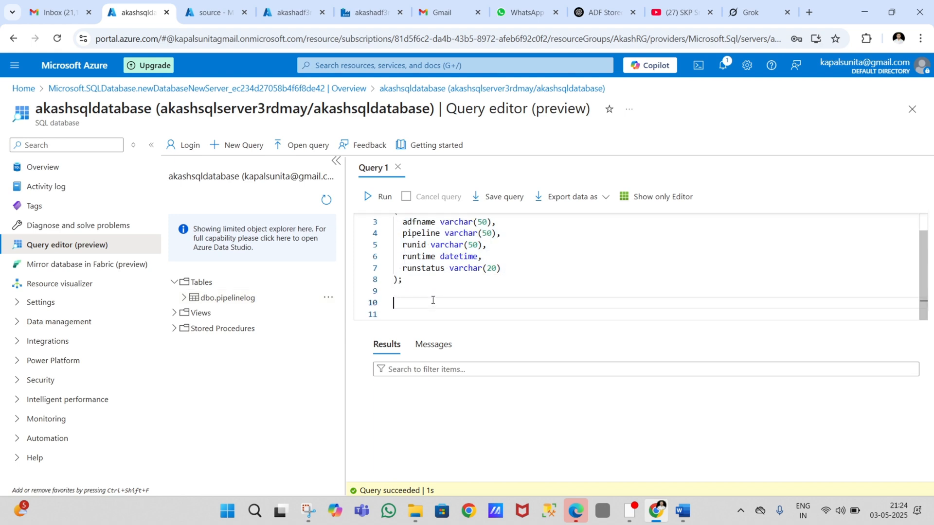
key("alt+Tab")
key("alt+Tab")
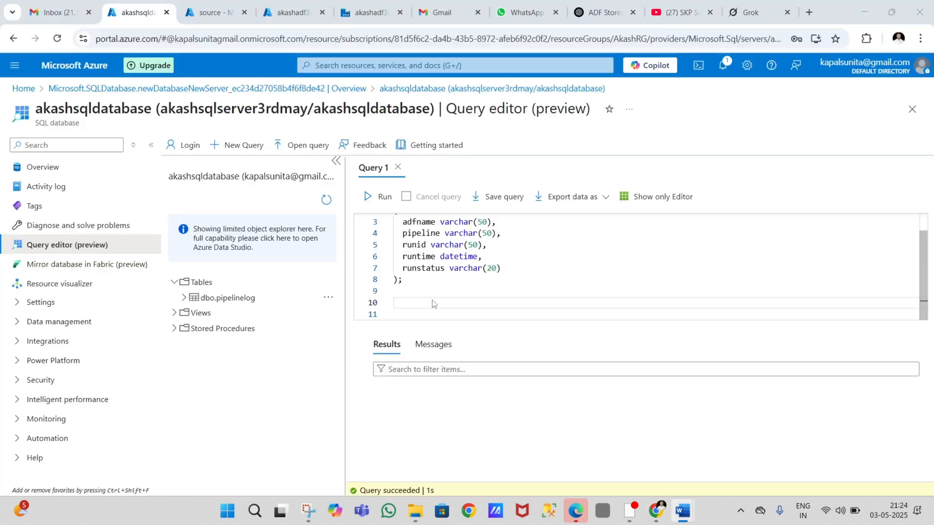
key("alt+Tab")
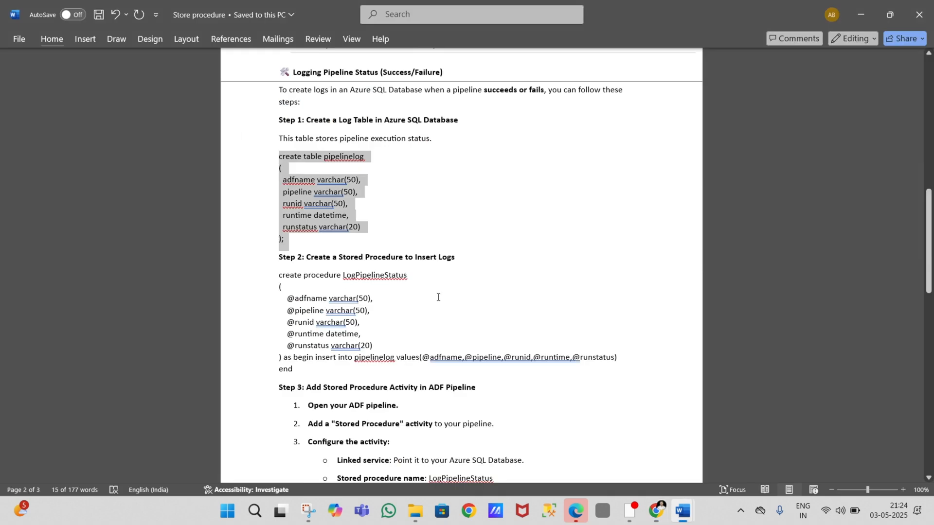
left_click_drag(276, 275, 317, 374)
key("ctrl+c")
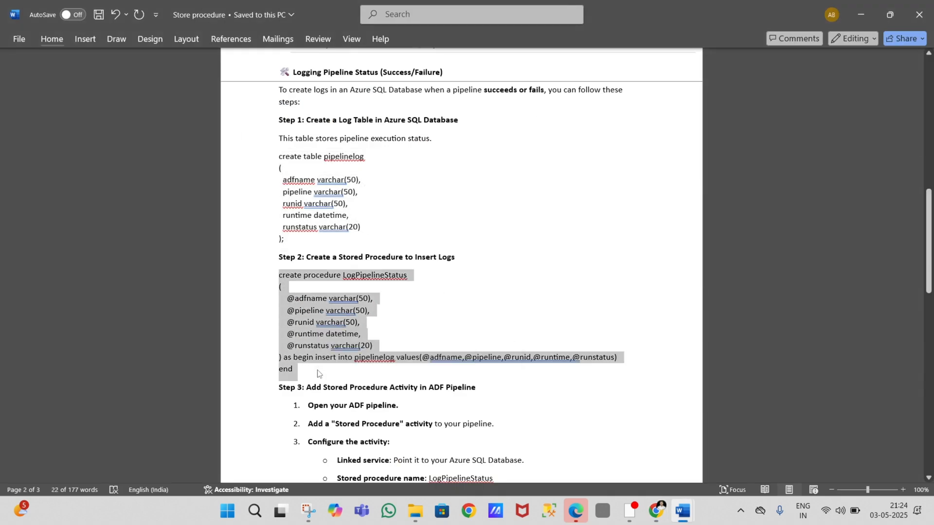
key("alt+Tab")
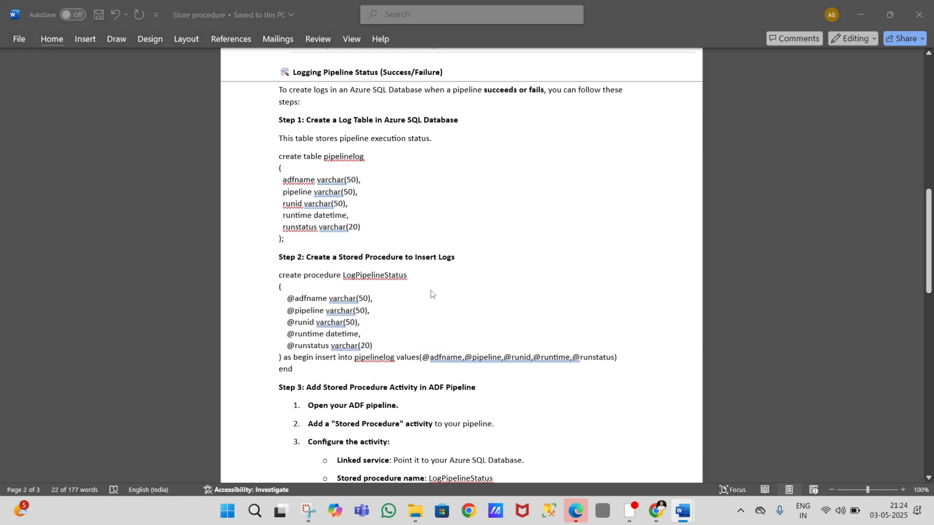
key("ctrl+v")
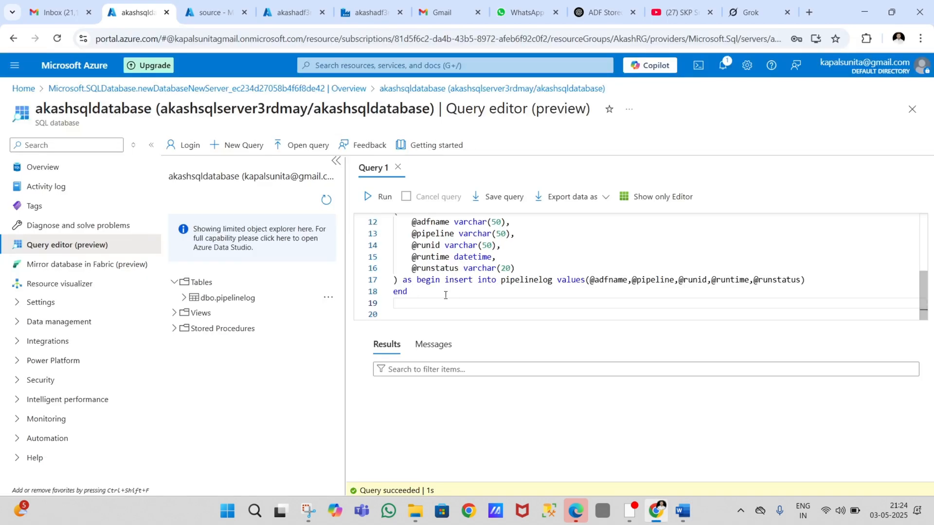
Examine the LogPipelineStatus procedure's name, parameters and insert statement against the pipelinelog table definition
scroll(440, 277, "up", 2)
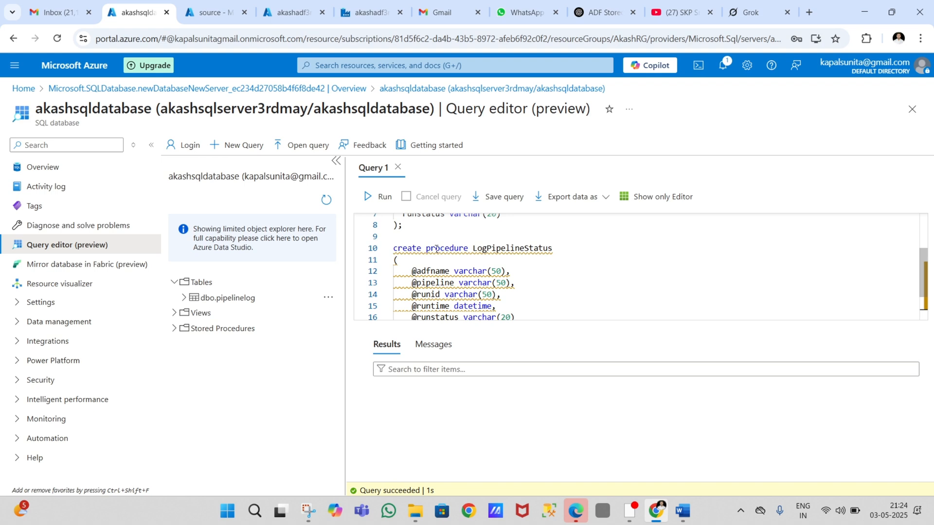
left_click_drag(393, 248, 555, 248)
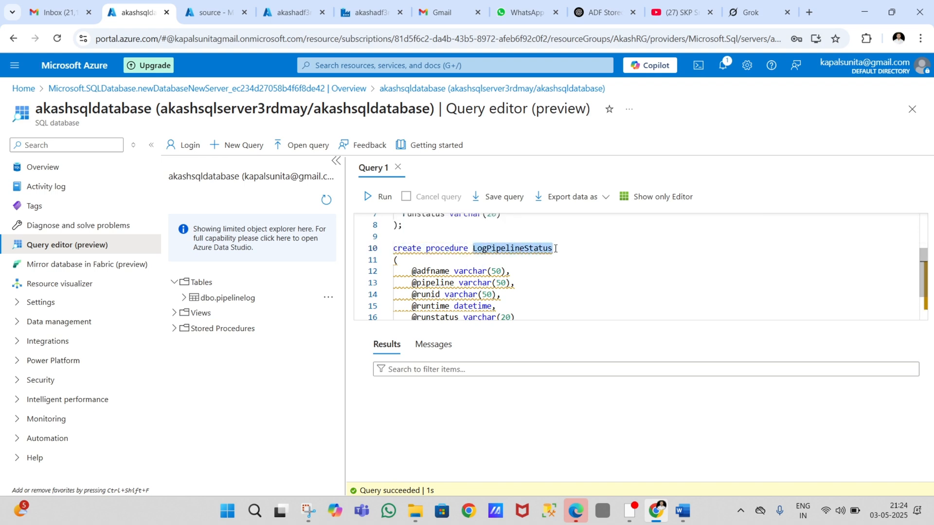
left_click(555, 249)
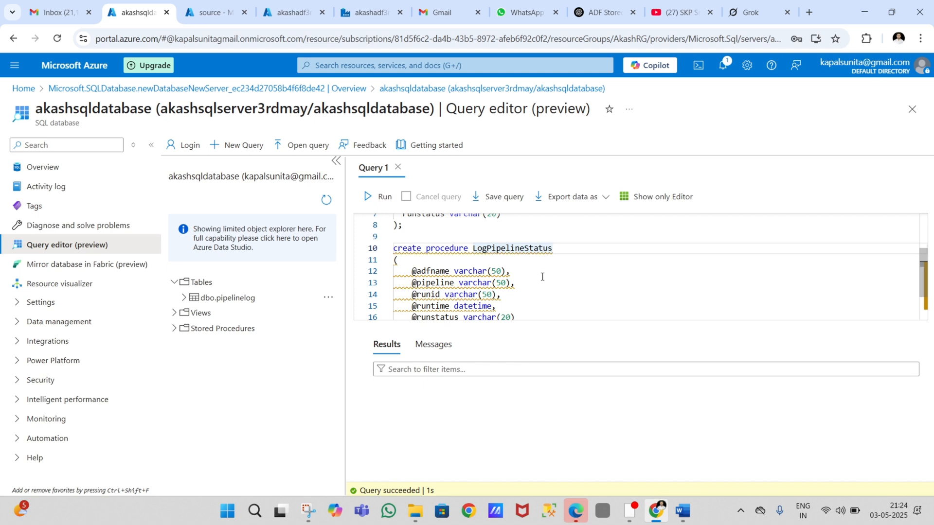
scroll(542, 276, "down", 1)
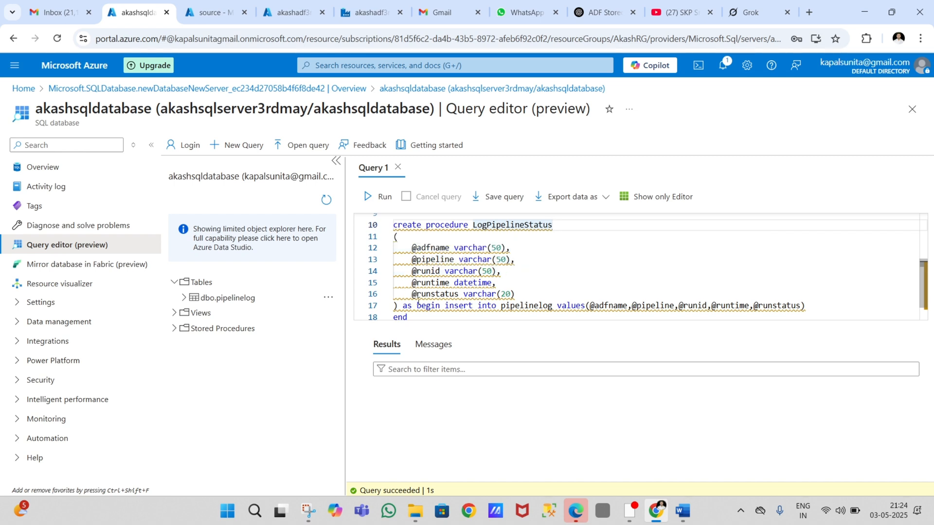
scroll(487, 299, "down", 1)
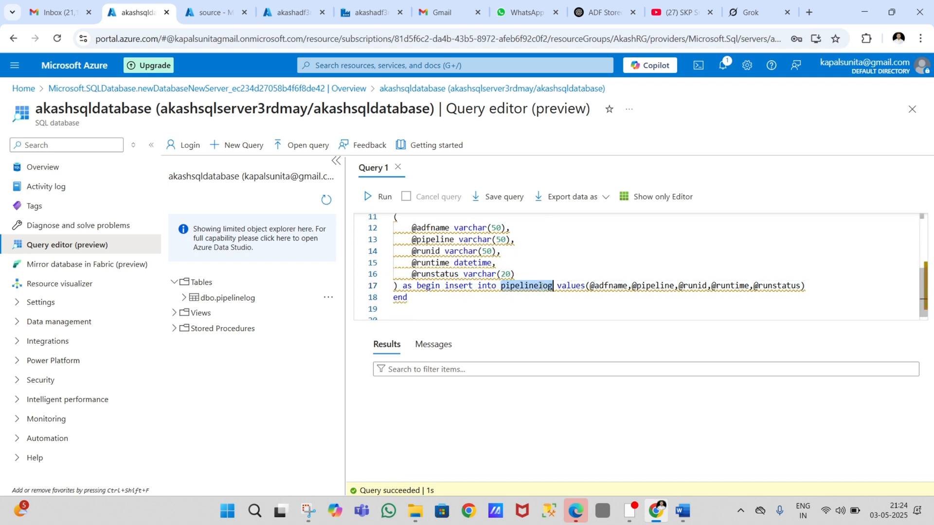
scroll(541, 287, "up", 4)
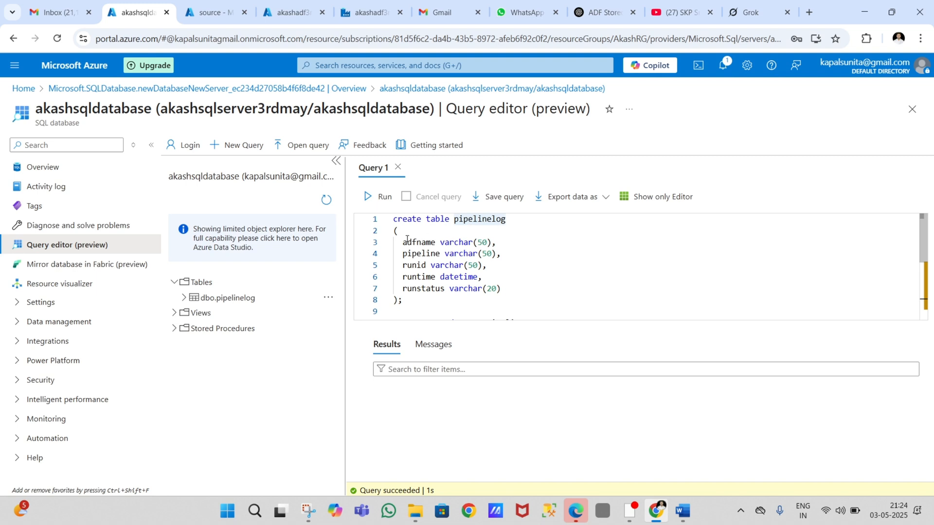
Examine the five parameter values passed into pipelinelog by the LogPipelineStatus procedure's insert statement
scroll(533, 266, "down", 4)
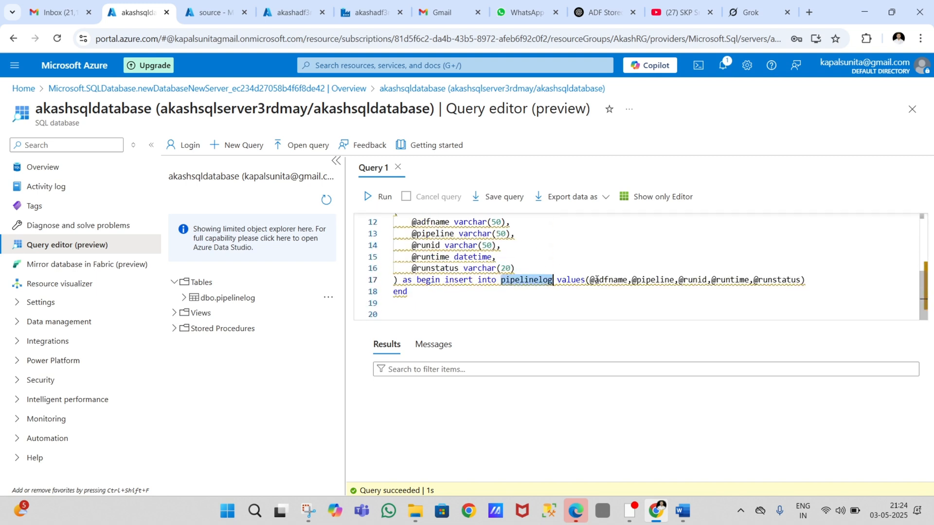
left_click_drag(591, 281, 777, 281)
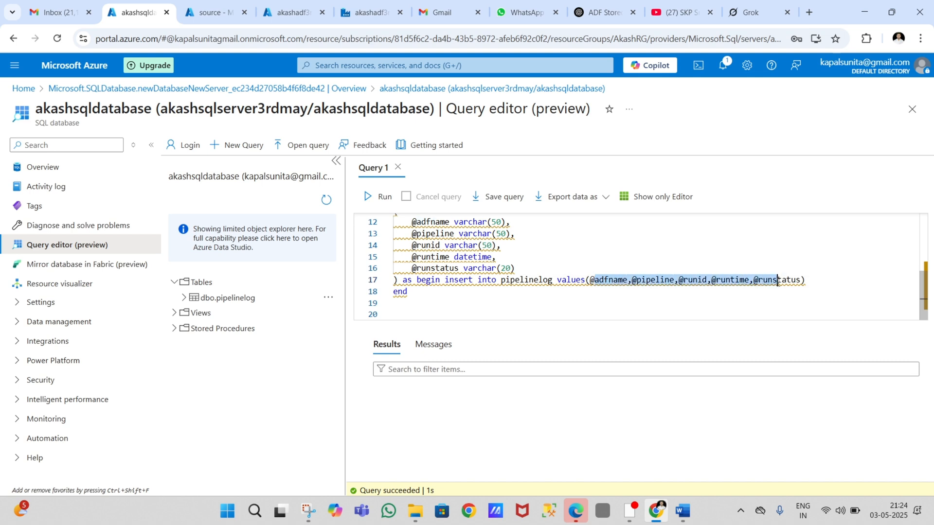
left_click(529, 294)
left_click(442, 311)
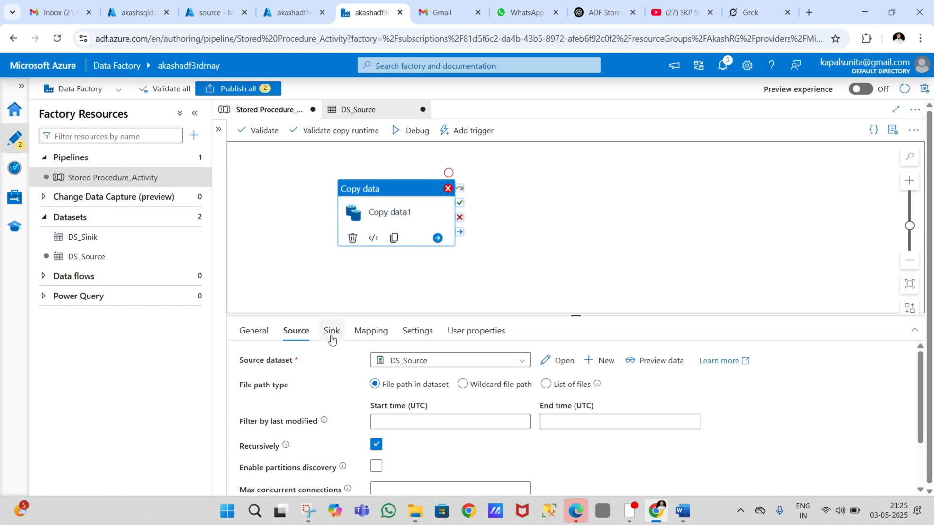
Compare the file name in Copy data1's DS_Source dataset path with the CSV files in the source storage container
left_click(557, 360)
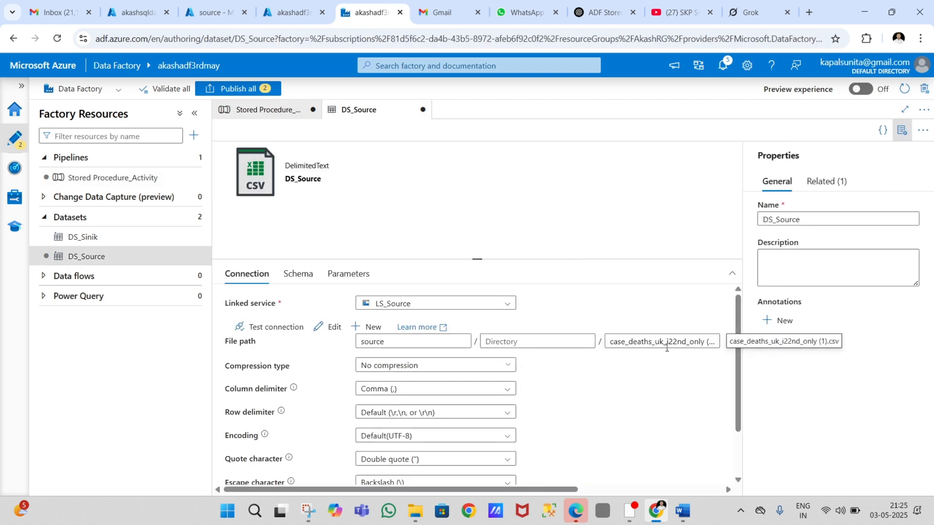
left_click_drag(681, 343, 704, 342)
left_click(251, 7)
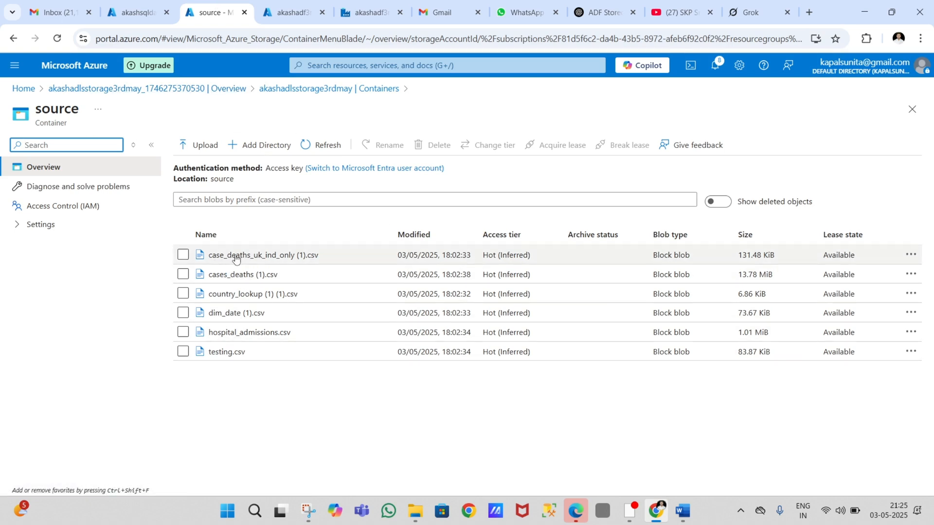
left_click(372, 5)
left_click(283, 115)
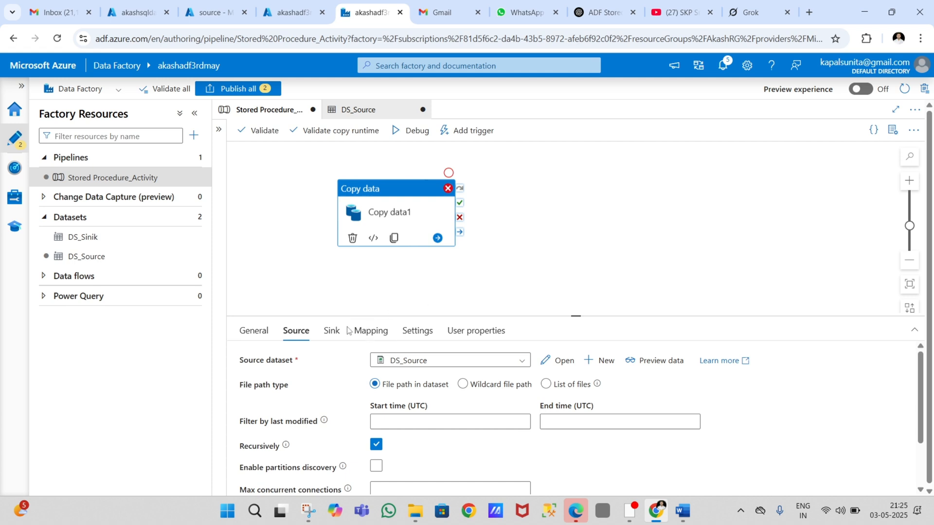
Review Copy data1's sink dataset and recheck DS_Source's file name against the source container, ending back on the Stored Procedure_Activity pipeline
left_click(331, 332)
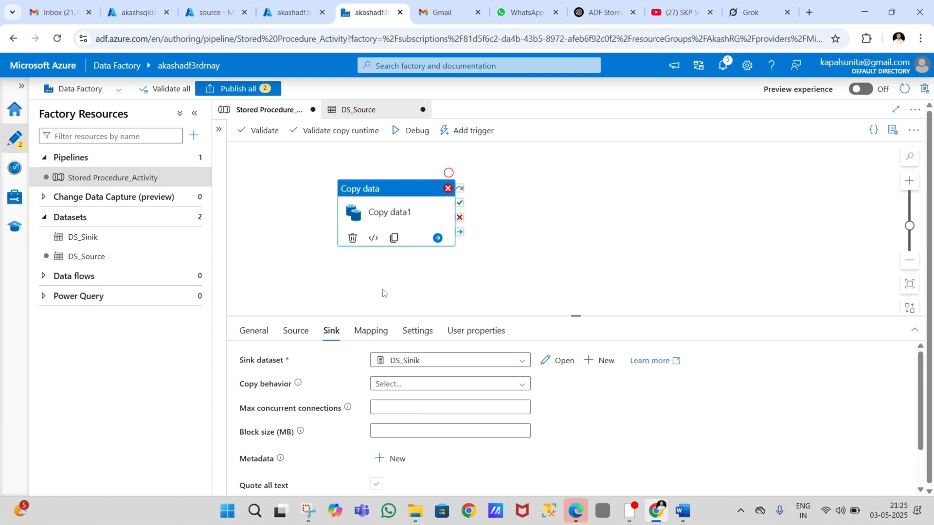
left_click(400, 217)
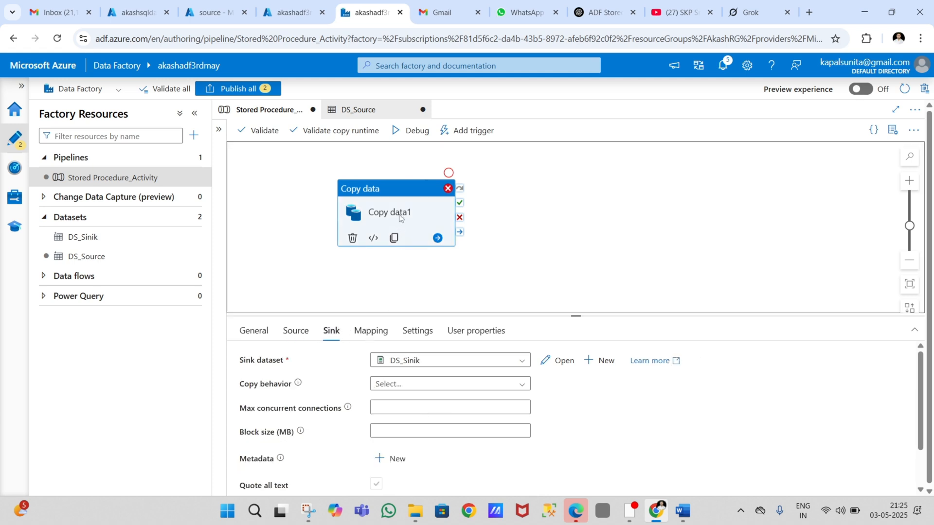
left_click(296, 331)
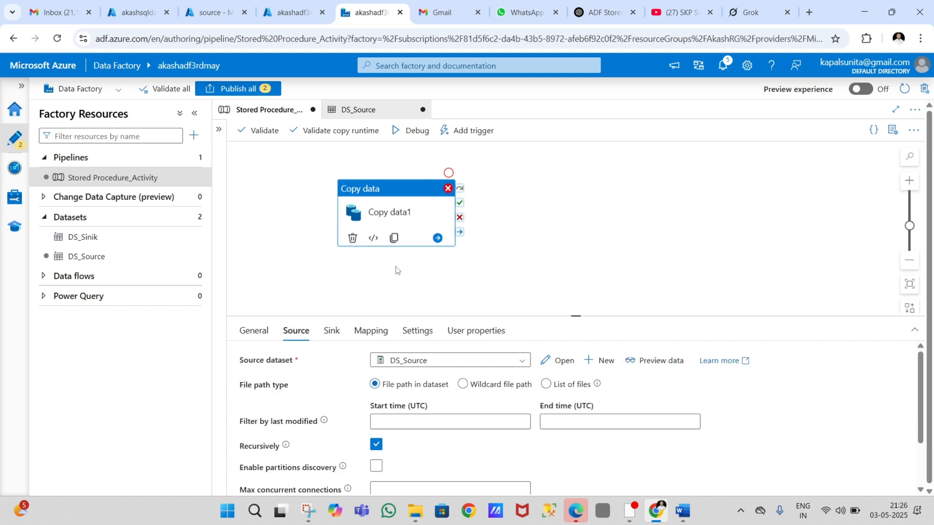
left_click(554, 361)
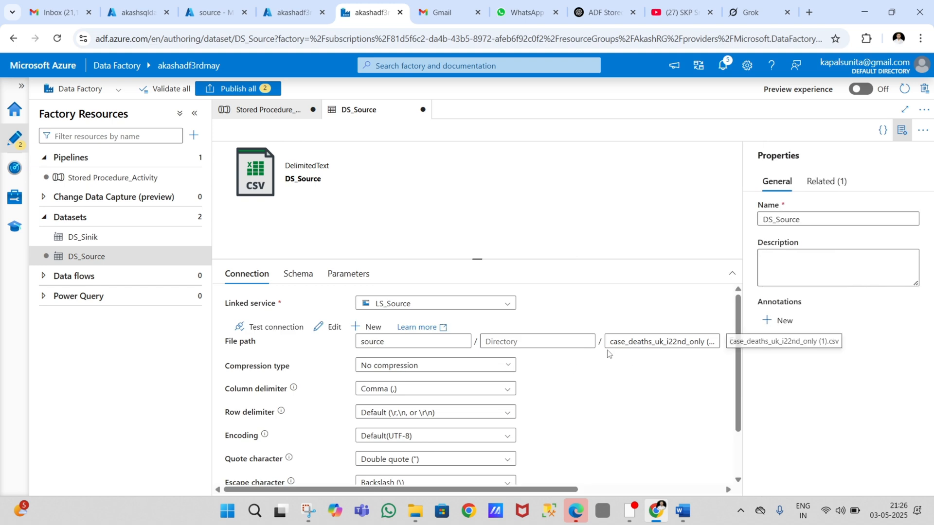
double_click(656, 342)
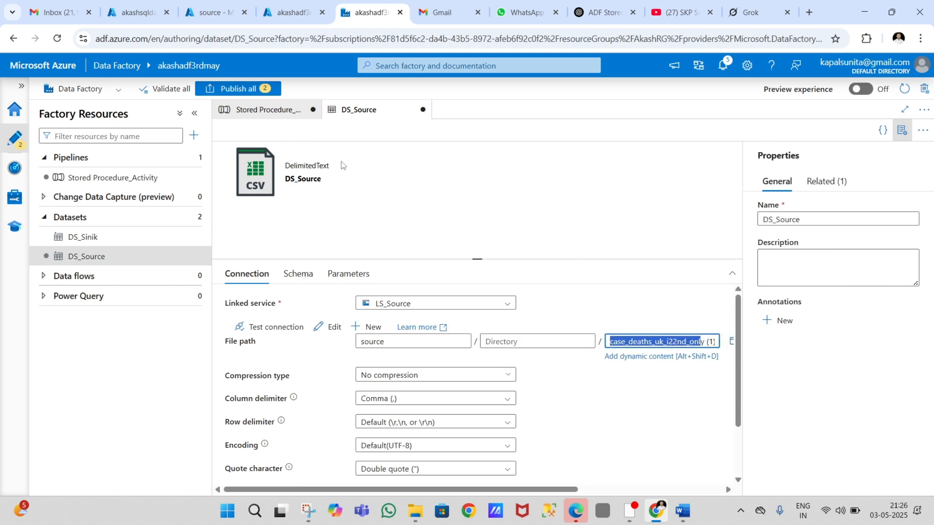
left_click(199, 6)
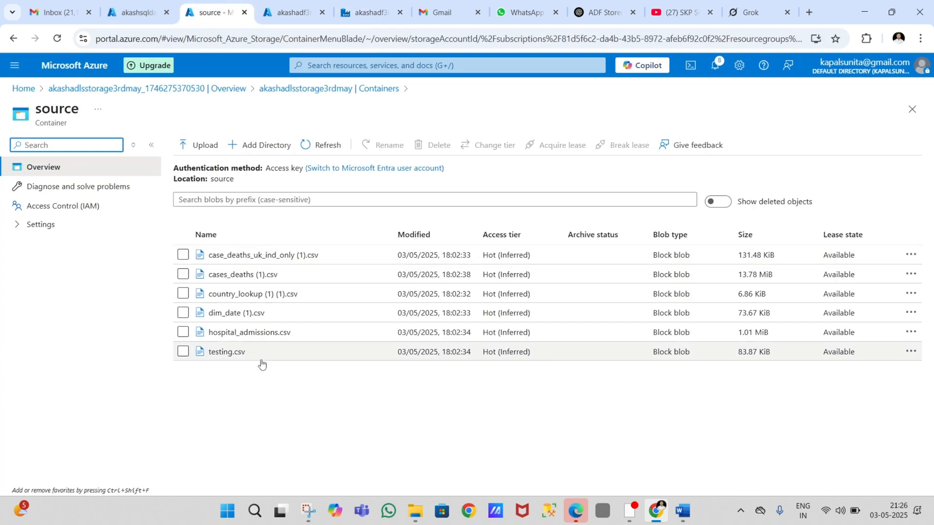
left_click(375, 4)
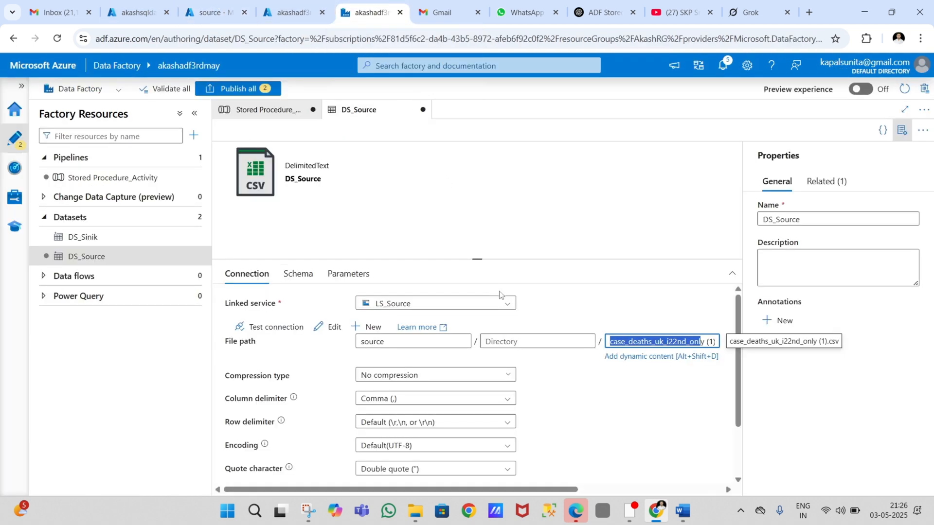
left_click(272, 109)
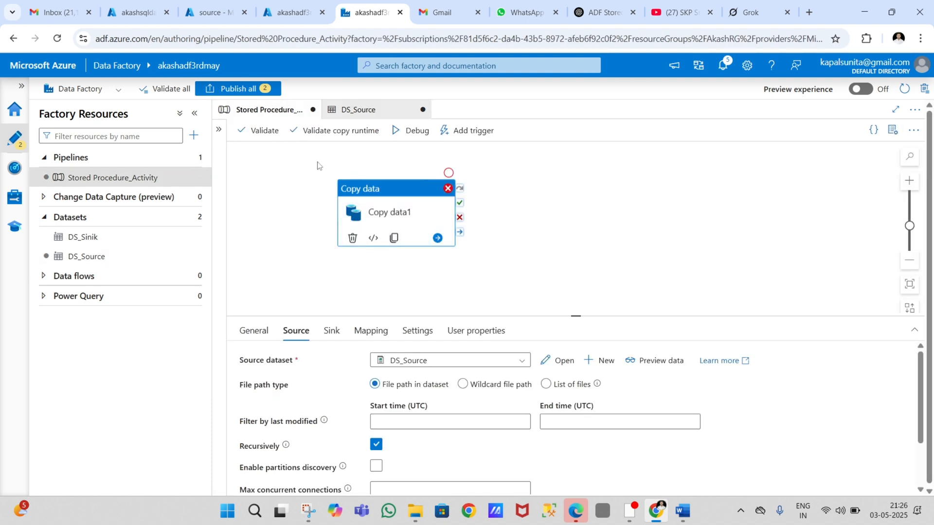
Search the activities for "store" and add a Stored procedure activity to the canvas beside Copy data1
left_click(218, 133)
left_click(269, 150)
left_click_drag(267, 200, 694, 201)
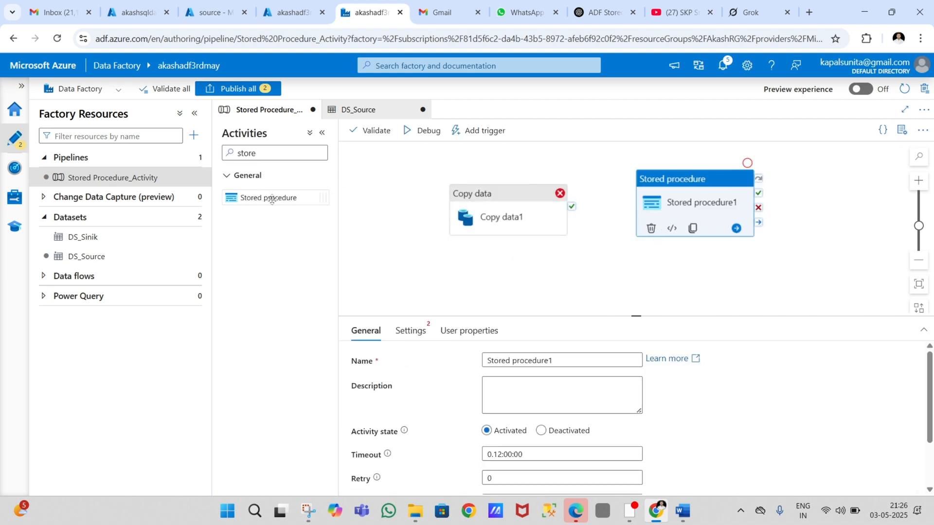
Move Copy data1 farther from Stored procedure1 and connect its On fail output to the Stored procedure1 activity
left_click(520, 223)
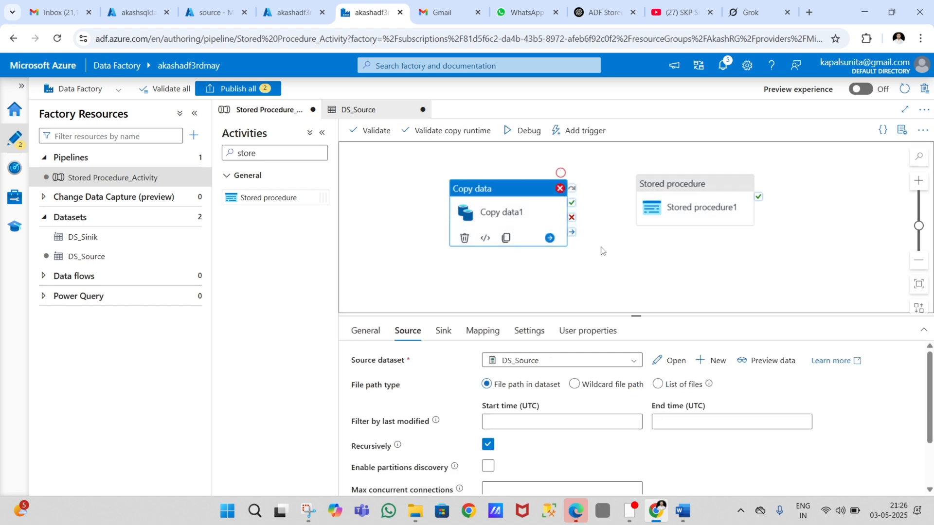
left_click_drag(573, 220, 640, 218)
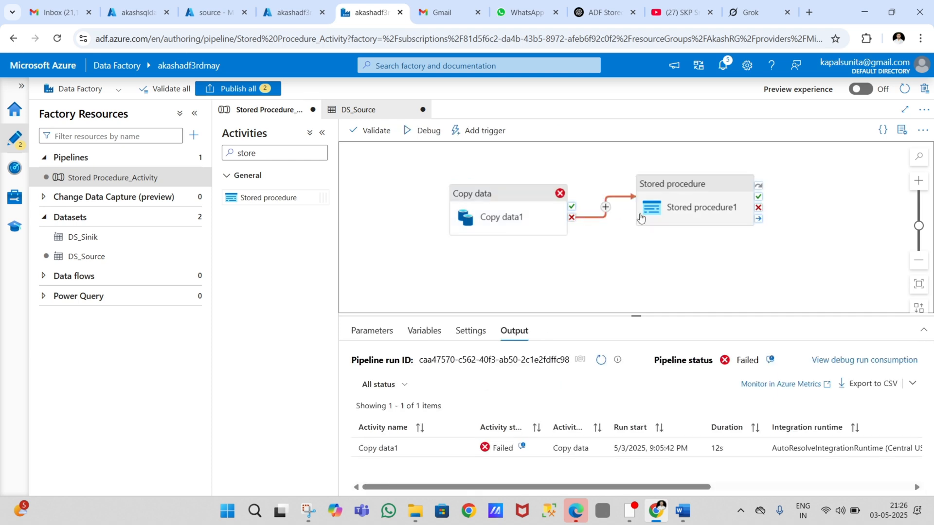
left_click_drag(511, 210, 433, 203)
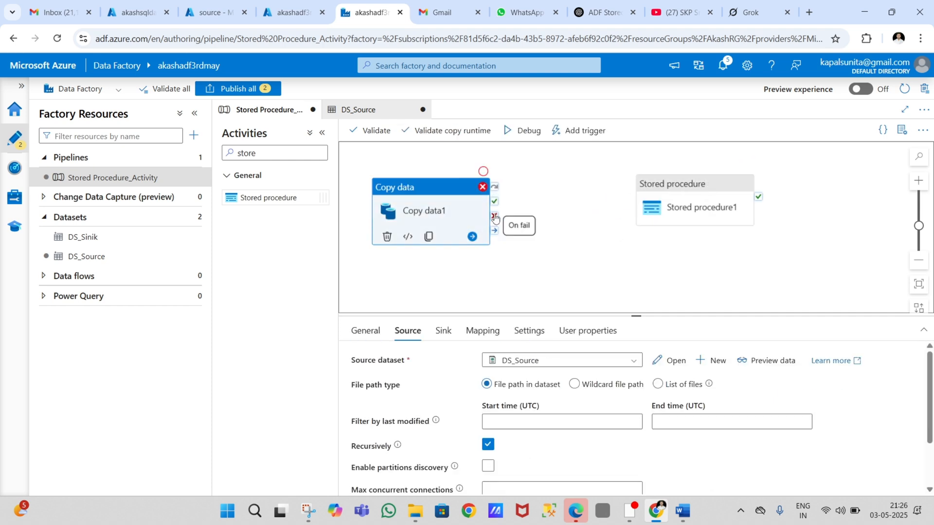
left_click_drag(494, 216, 636, 206)
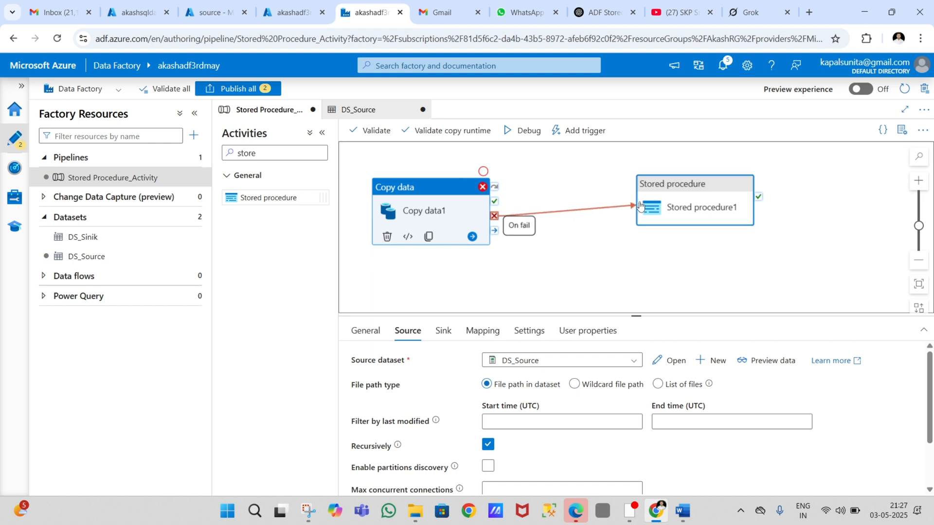
Start a new linked service in Stored procedure1's settings and name it LS_SP_SQL
left_click(687, 204)
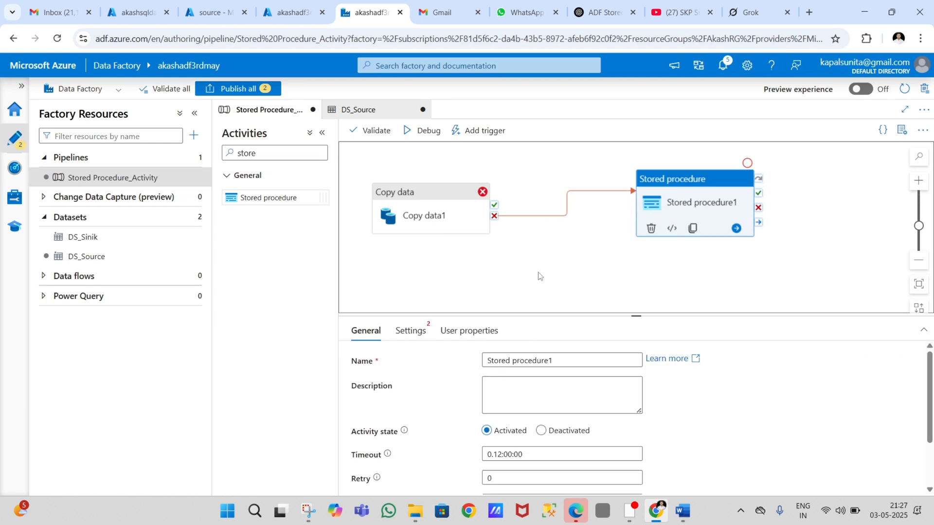
left_click(411, 334)
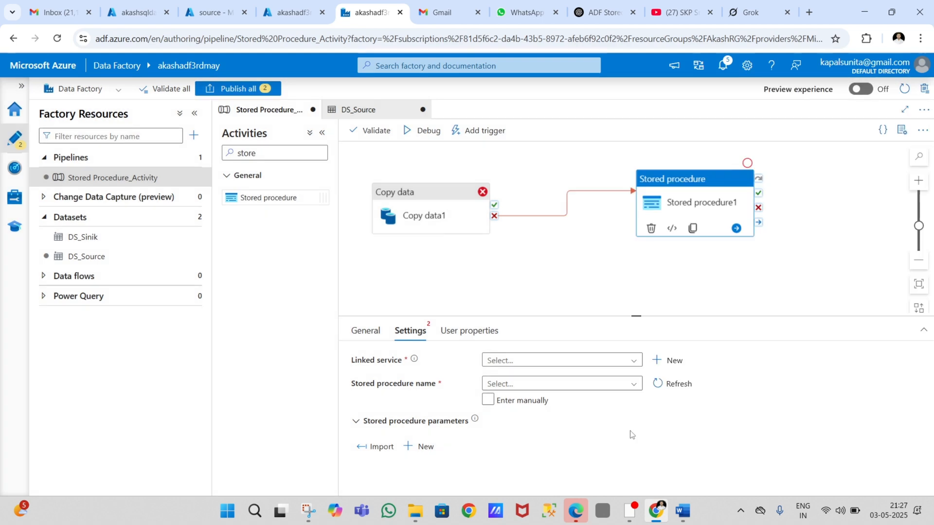
left_click(660, 362)
double_click(610, 140)
type("LS_")
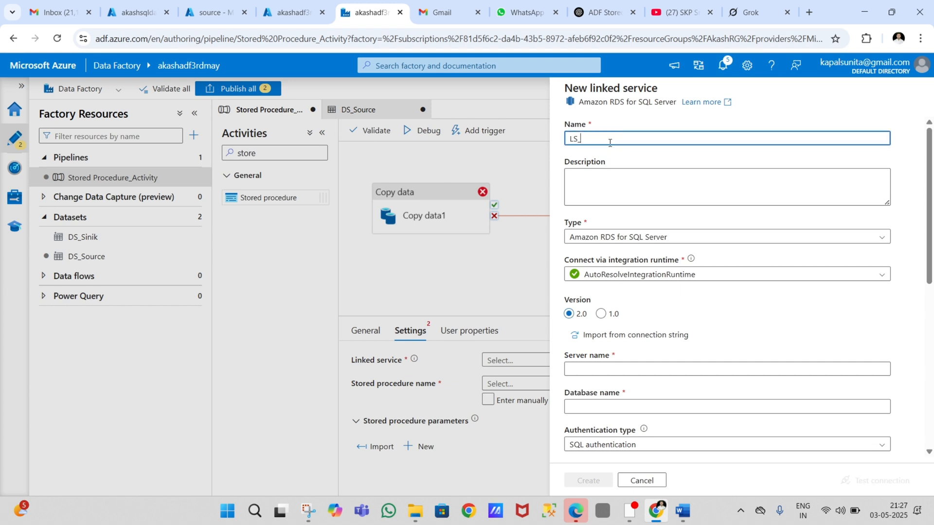
type("STore")
key("BackSpace")
key("BackSpace")
key("BackSpace")
key("BackSpace")
key("BackSpace")
type("sP_SQL")
Set the LS_SP_SQL linked service type to Azure SQL Database
left_click(673, 249)
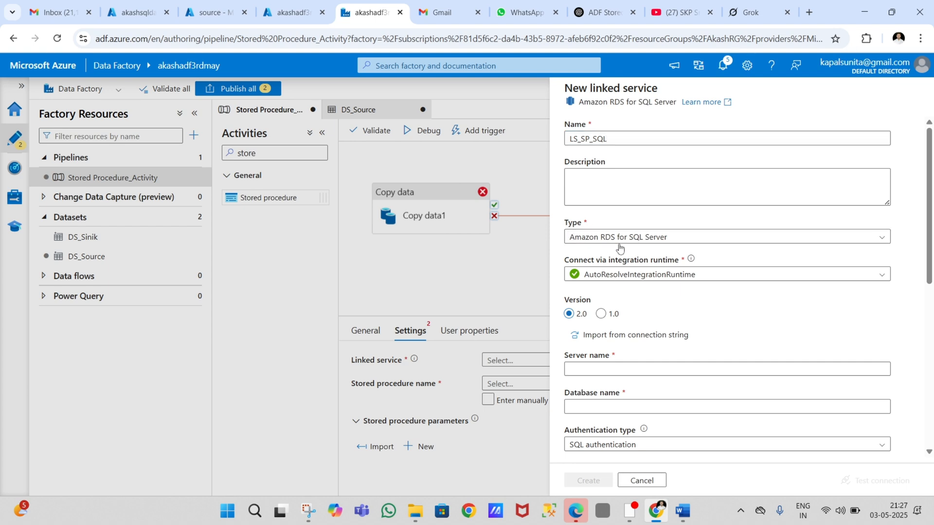
left_click(659, 241)
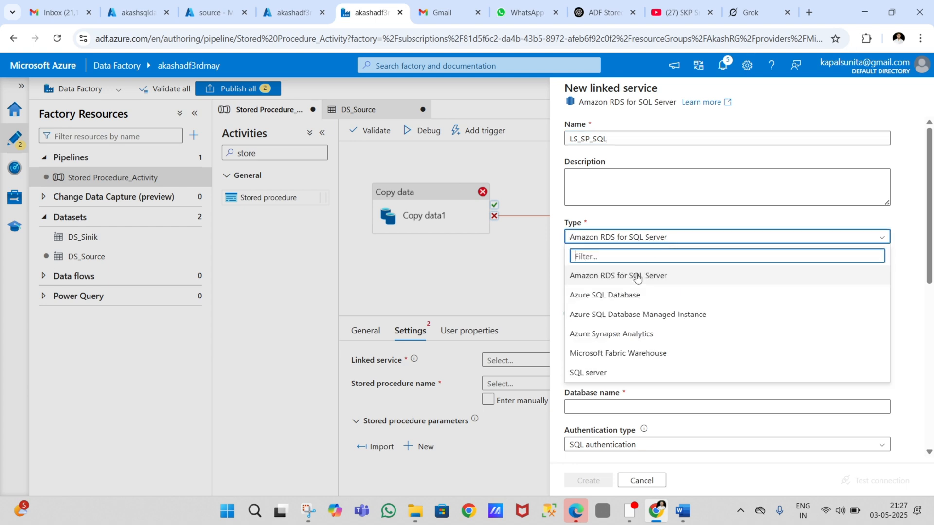
left_click(603, 296)
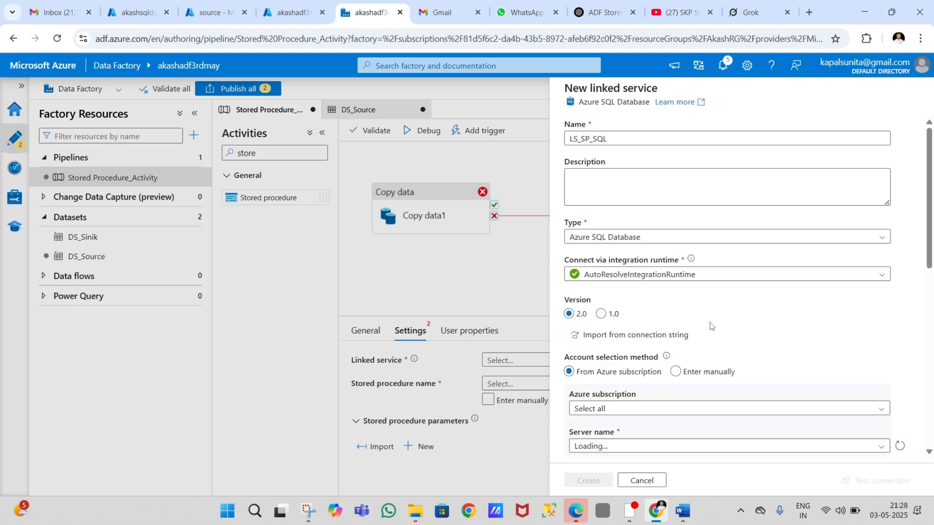
Choose the Free Trail subscription, server akashsqlserver3rdmay and database akashsqldatabase for the linked service
scroll(711, 325, "down", 3)
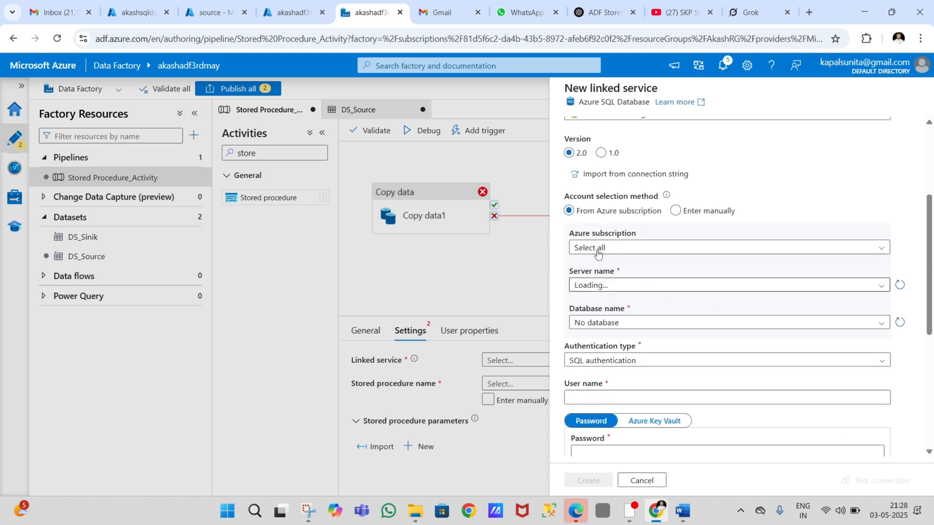
left_click(598, 250)
left_click(615, 282)
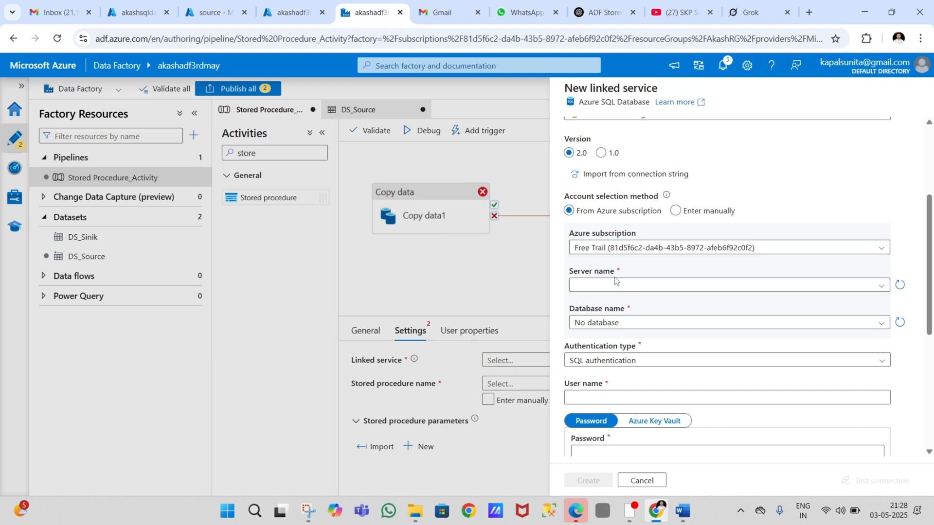
left_click(632, 285)
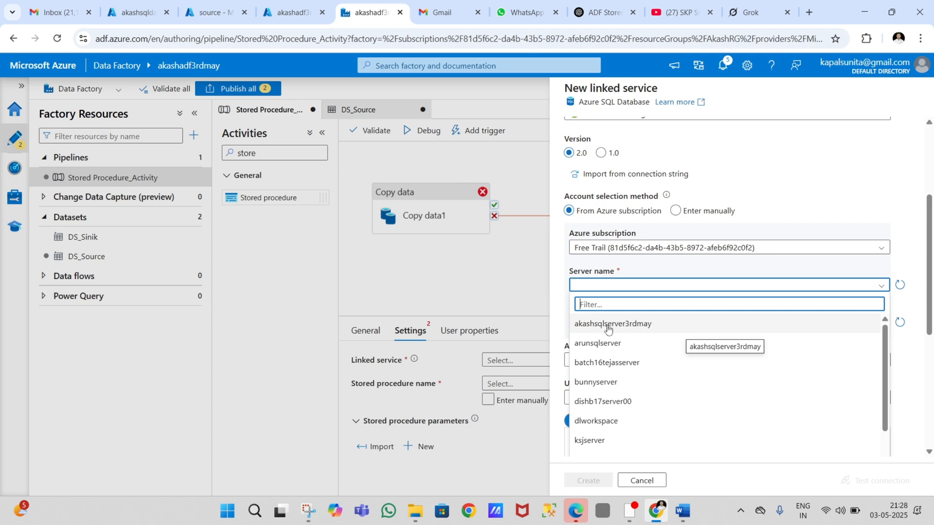
left_click(636, 329)
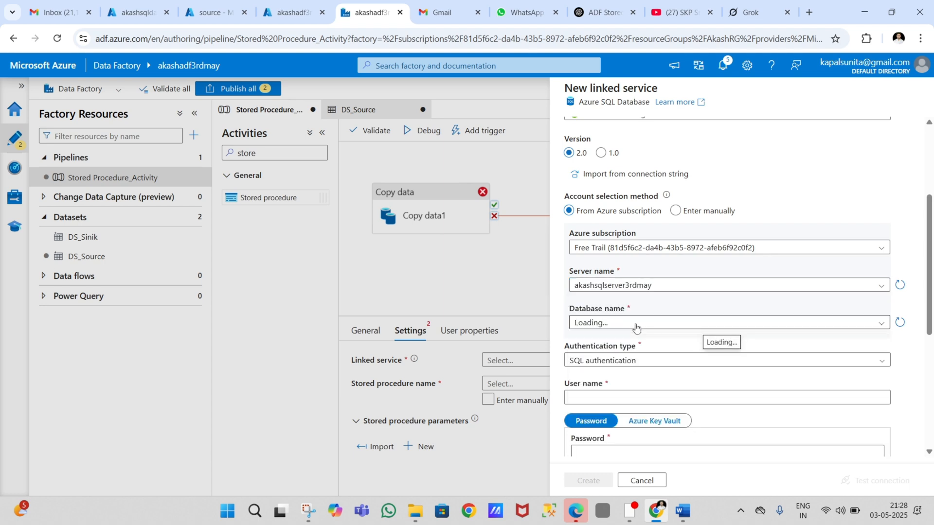
left_click(602, 323)
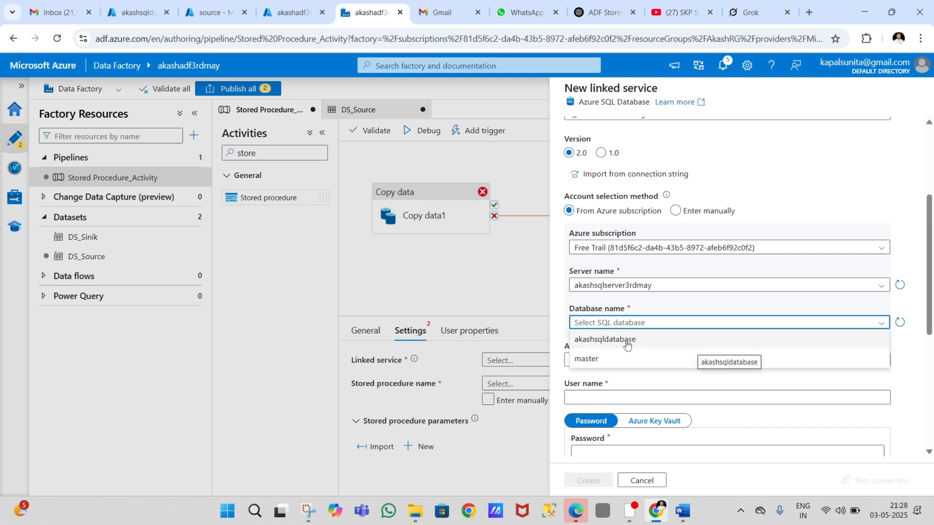
left_click(626, 341)
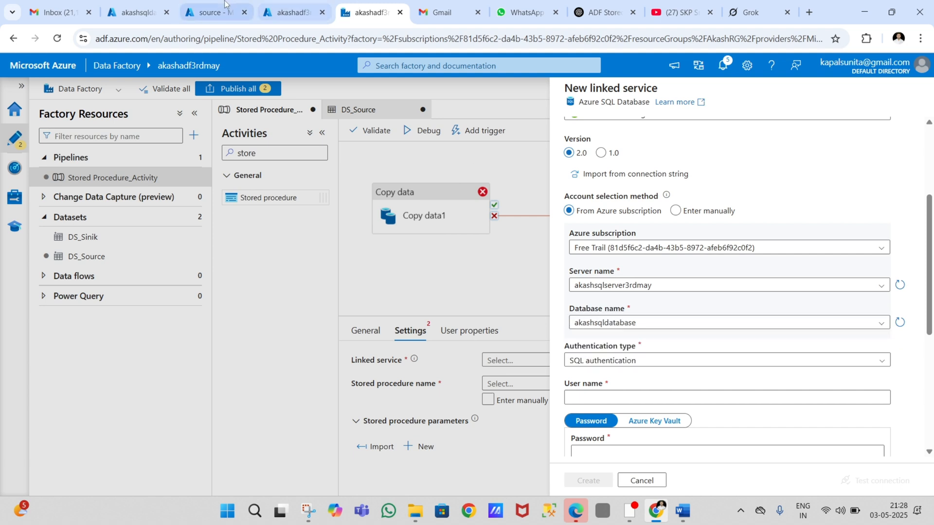
Check the server and database names on the SQL database's Query editor page against the linked service selections
left_click(133, 12)
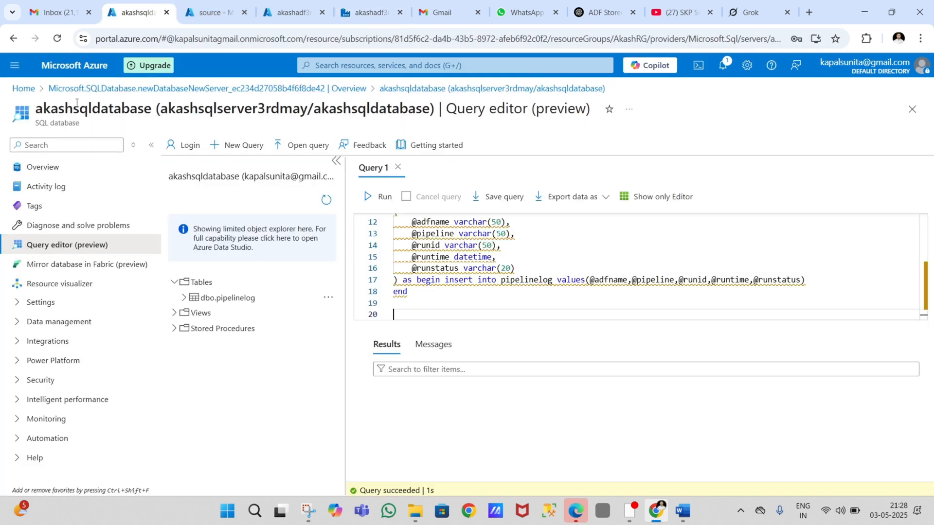
left_click_drag(164, 107, 419, 127)
left_click(329, 110)
left_click(369, 12)
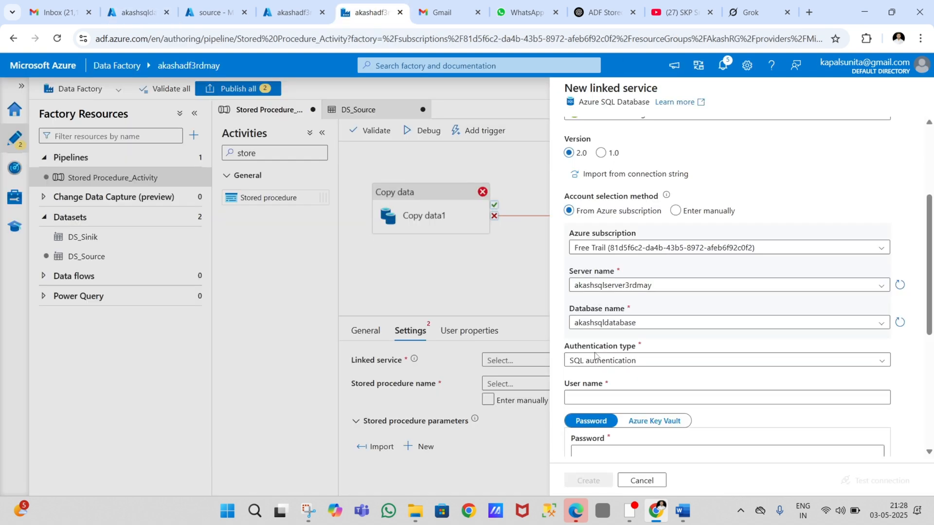
Enter the SQL authentication user name and password for the LS_SP_SQL linked service and test its connection
scroll(668, 391, "down", 3)
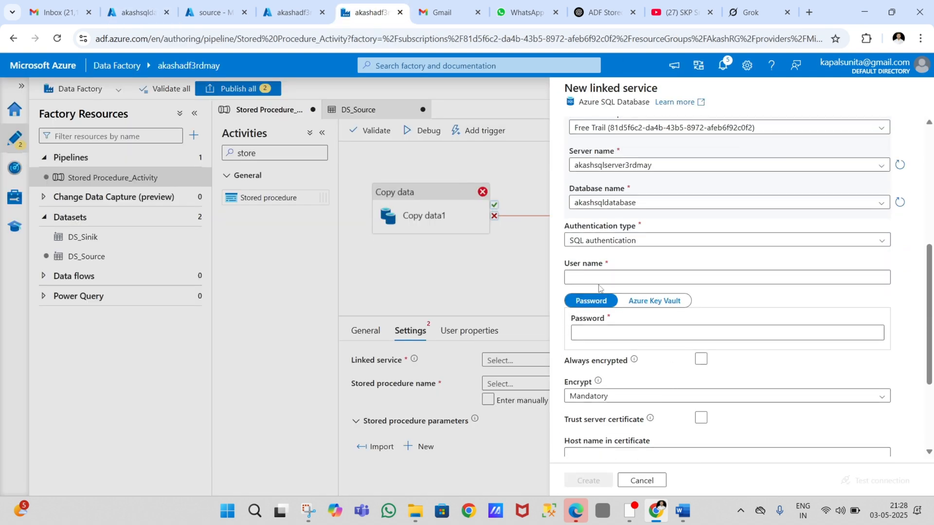
left_click(591, 276)
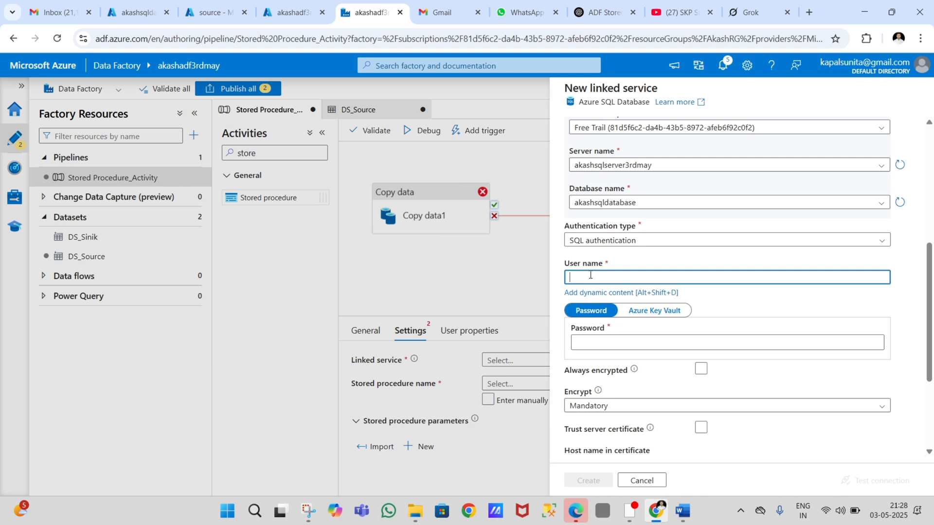
type("AkashAdmin")
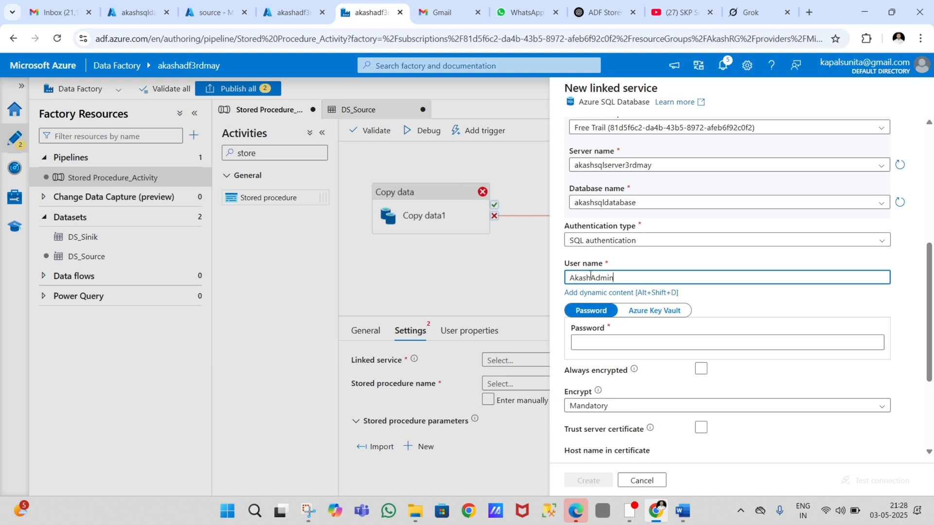
left_click(602, 342)
type("•••••")
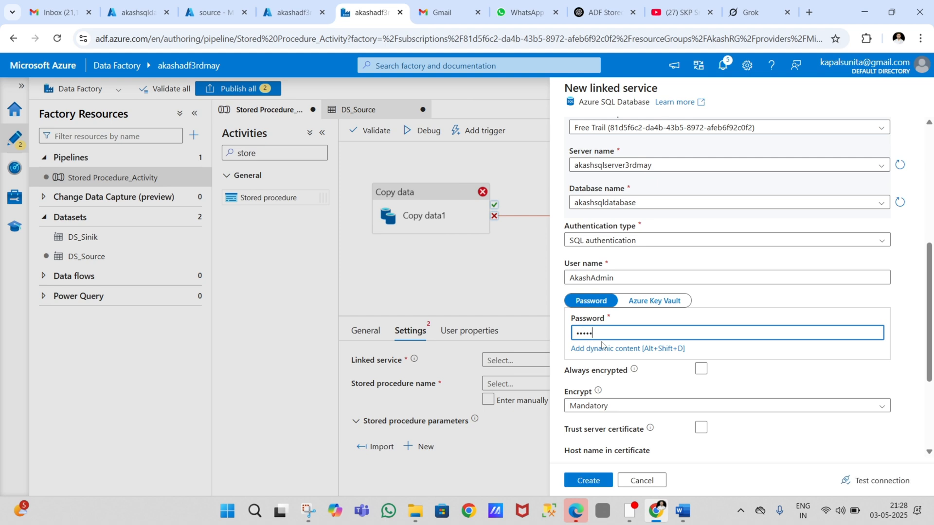
type("•••••")
left_click(873, 481)
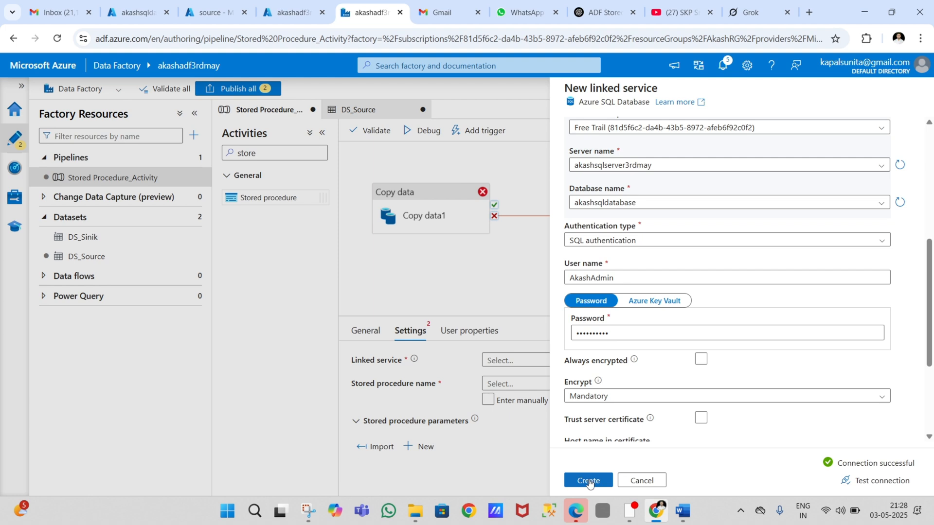
Review the LS_SP_SQL settings against the database shown in the Azure portal and create the linked service
scroll(669, 320, "up", 3)
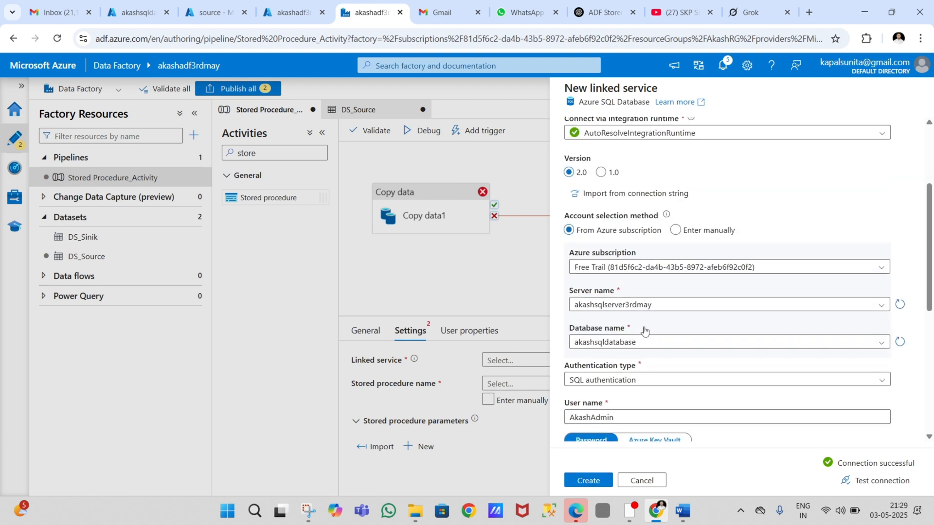
left_click(134, 13)
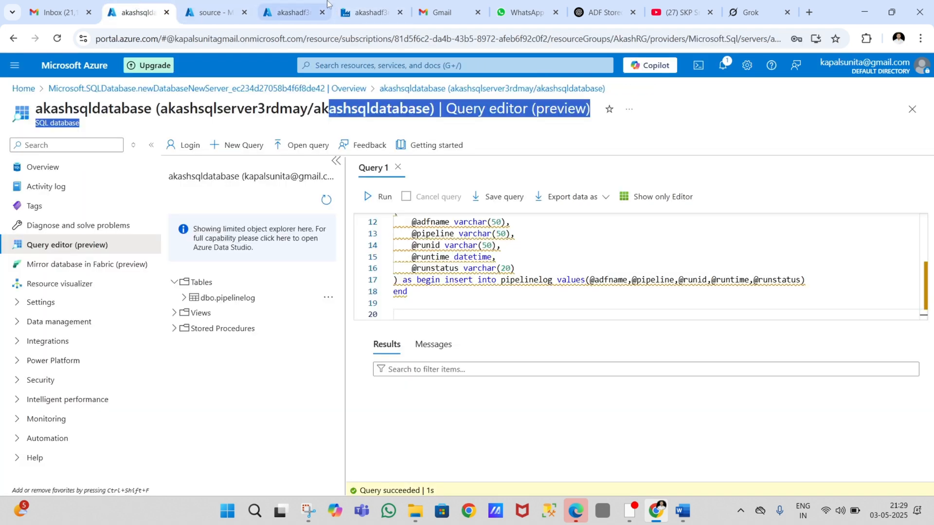
left_click(362, 4)
scroll(636, 372, "down", 6)
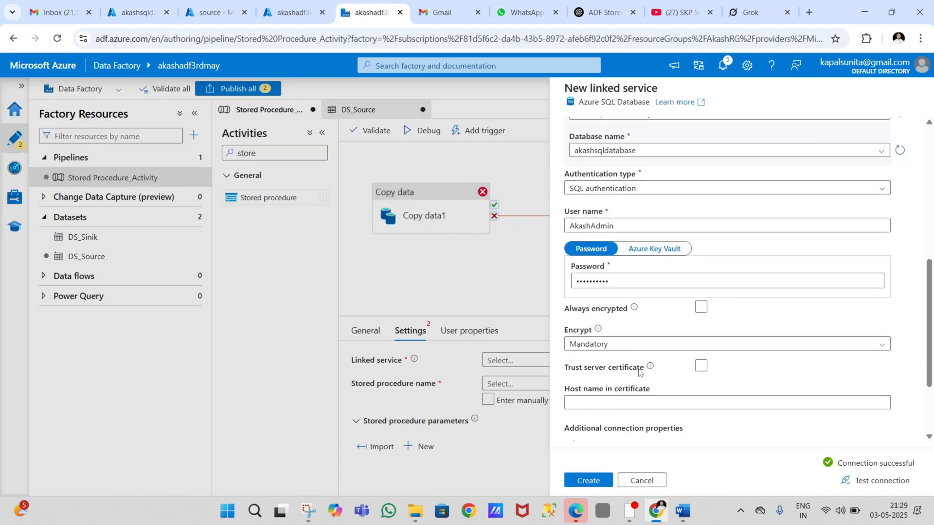
scroll(733, 381, "up", 8)
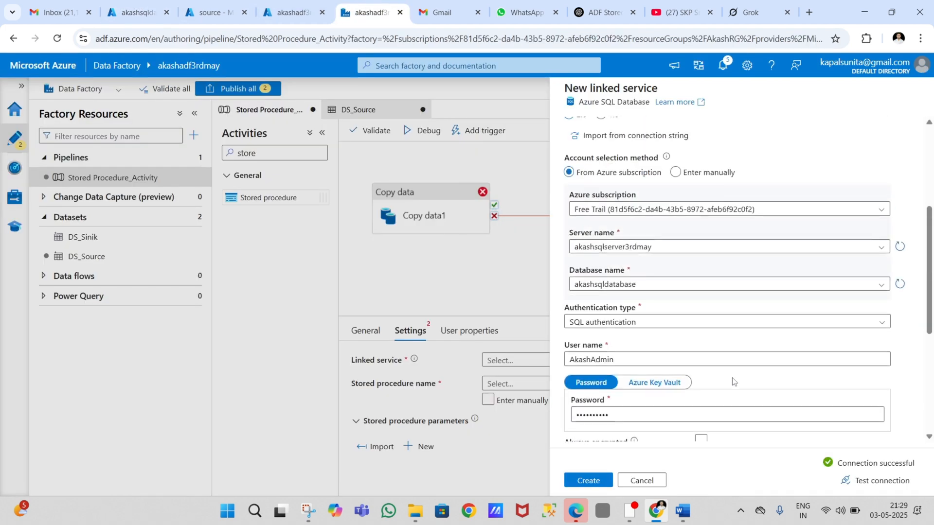
left_click(731, 378)
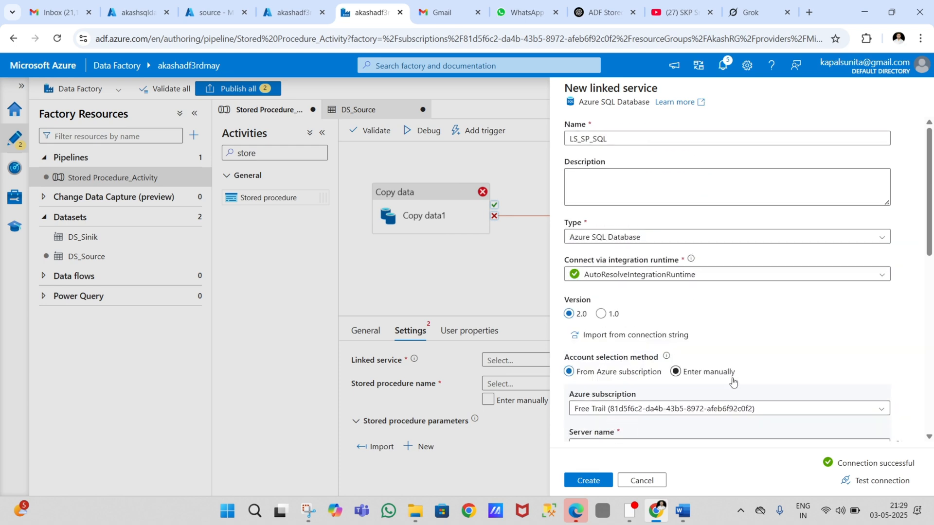
scroll(767, 358, "down", 3)
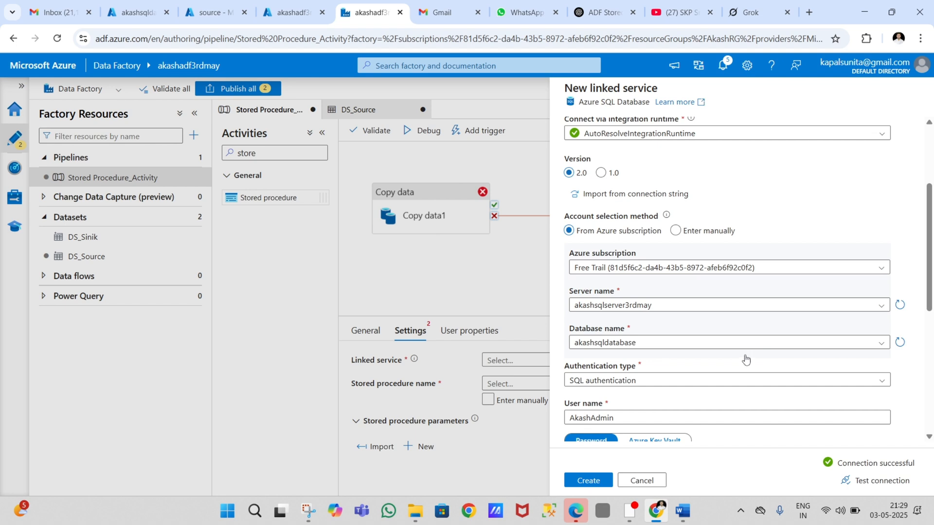
scroll(706, 397, "down", 5)
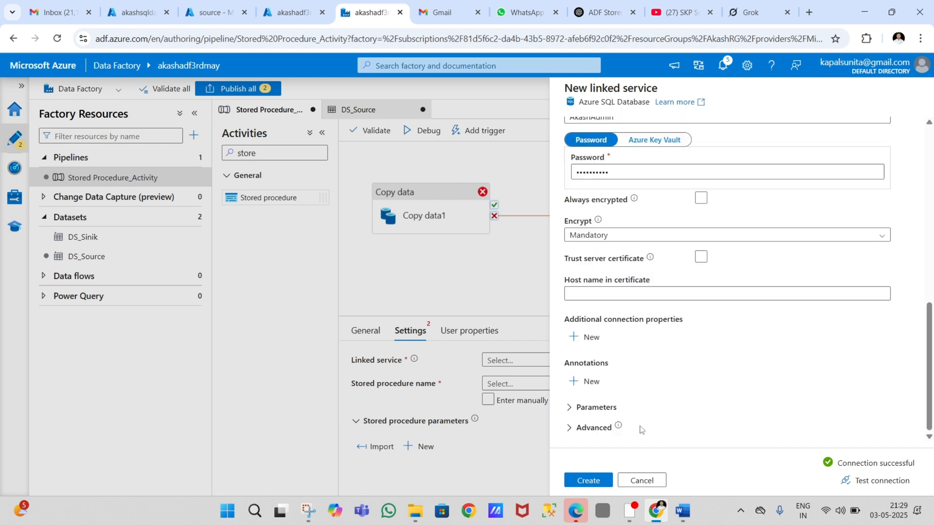
left_click(585, 480)
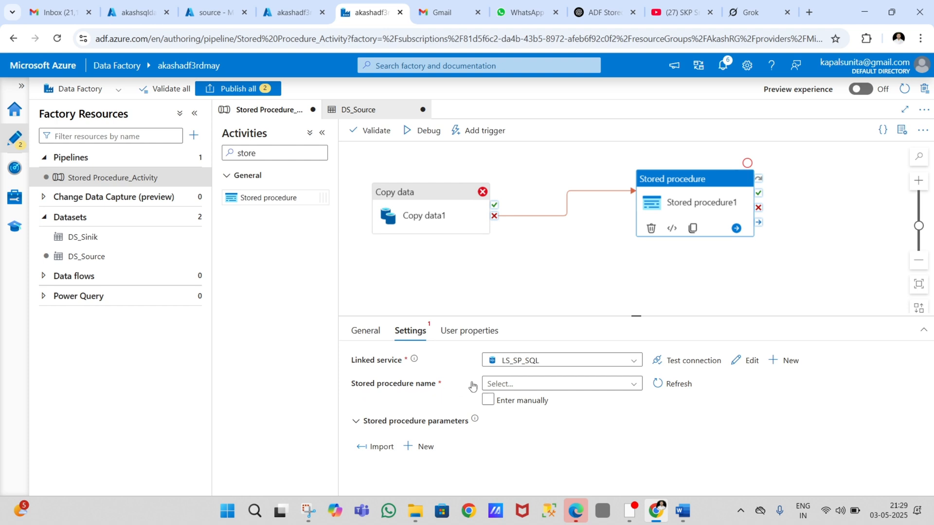
Check which stored procedures are available for Stored procedure1 through LS_SP_SQL
left_click(632, 385)
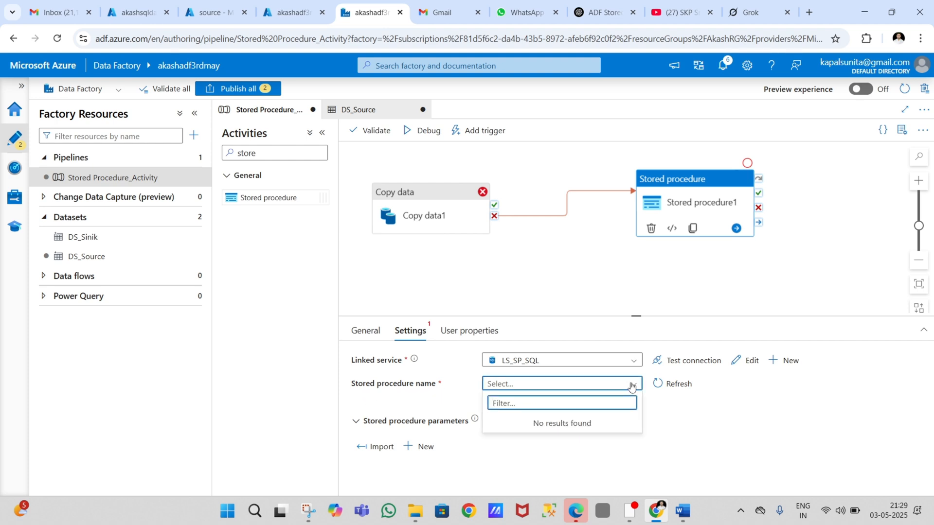
left_click(528, 383)
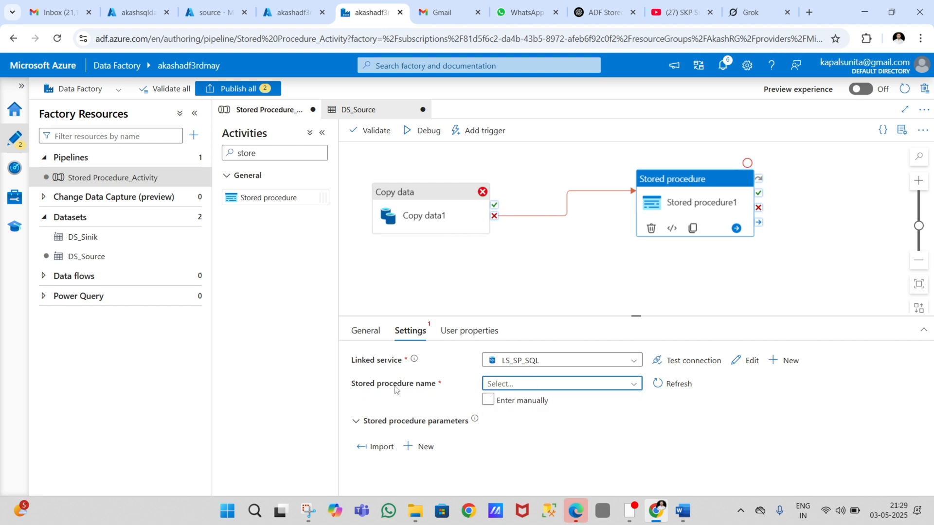
left_click(620, 388)
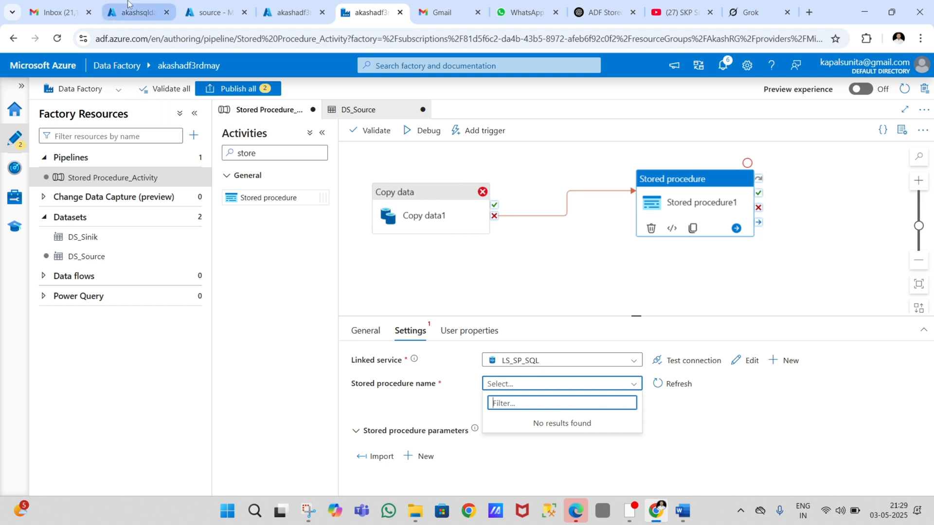
Run only the create procedure LogPipelineStatus statement in the SQL database's Query editor
left_click(138, 12)
left_click_drag(392, 234, 419, 314)
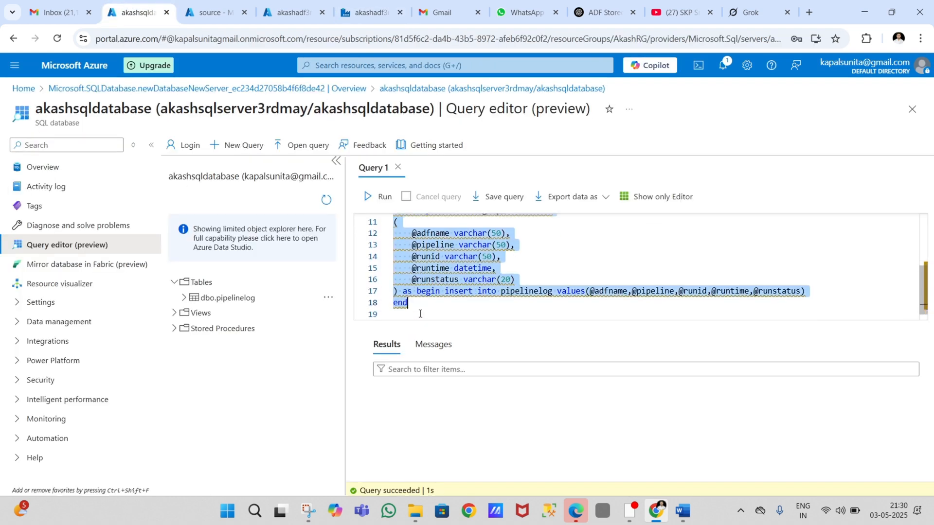
left_click(382, 195)
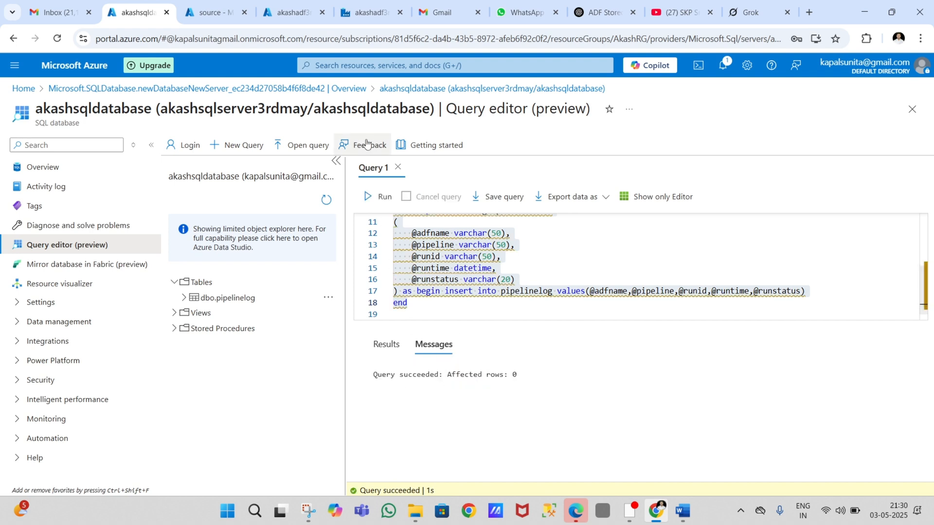
Refresh Stored procedure1's list of stored procedures in Data Factory and glance at the Word instructions
left_click(365, 13)
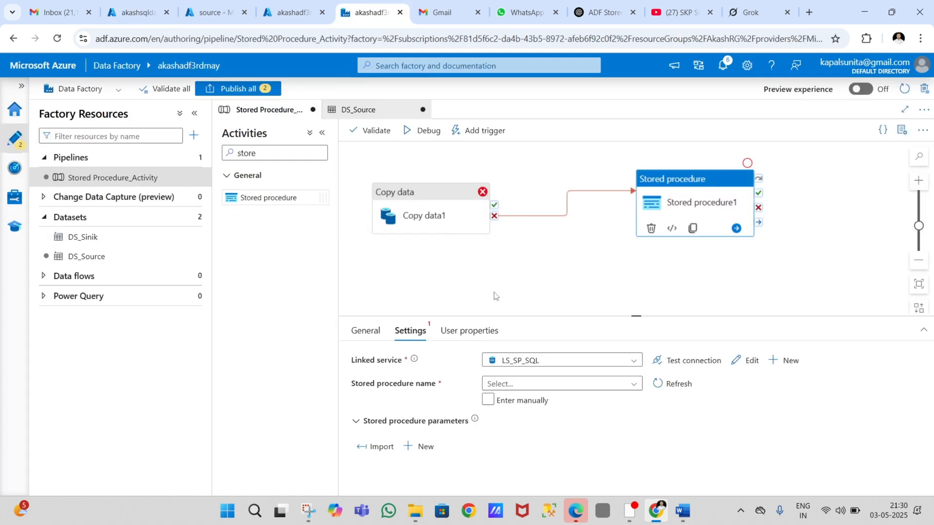
left_click(678, 384)
key("alt+Tab")
key("alt+Tab")
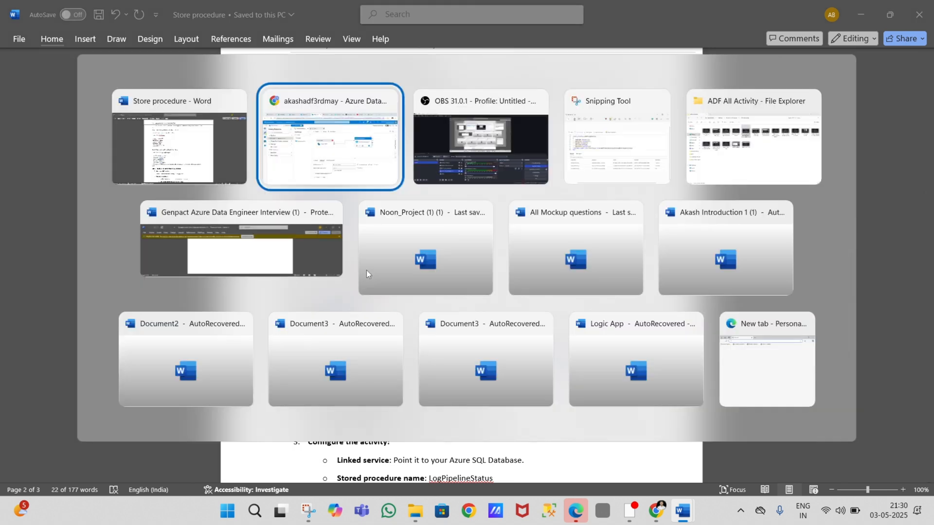
Compare the LogPipelineStatus script in the SQL database's Query editor with the Step 2 script in the Word document
left_click(149, 4)
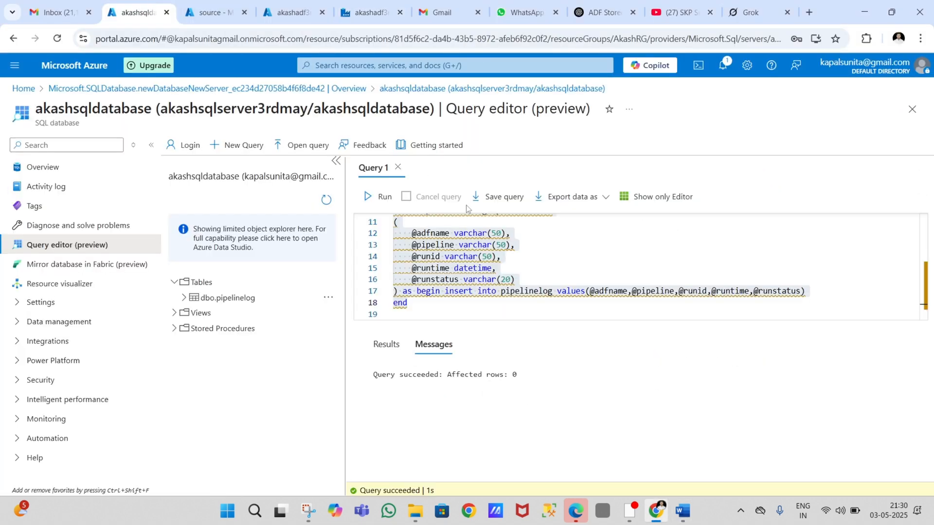
scroll(486, 249, "up", 1)
key("ctrl+a")
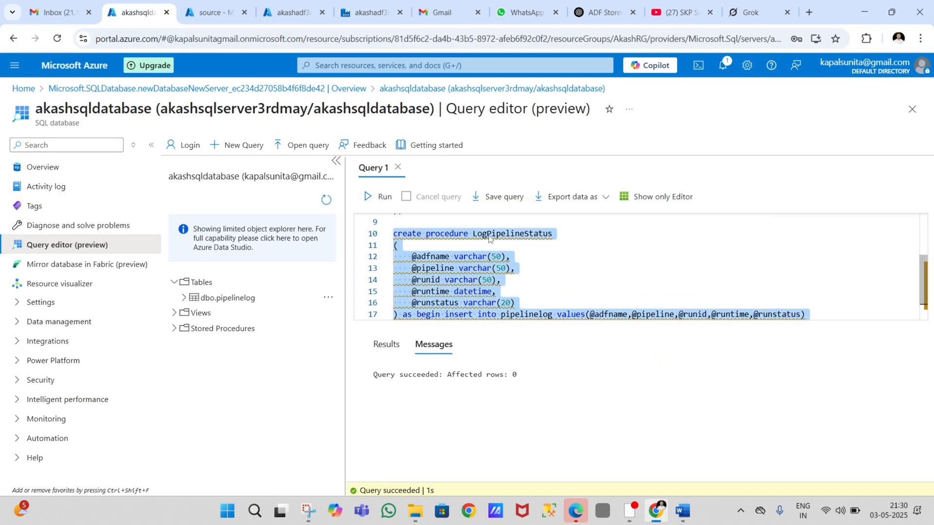
key("alt+Tab")
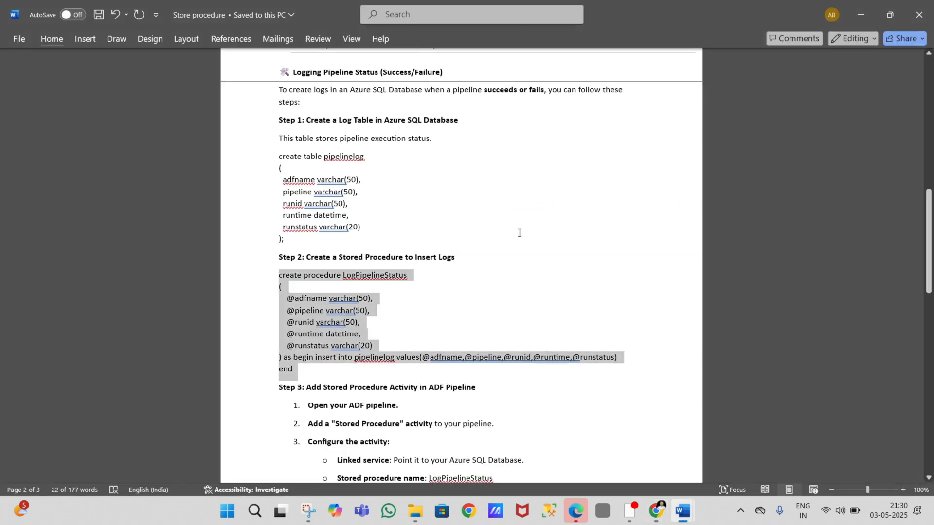
key("alt+Tab")
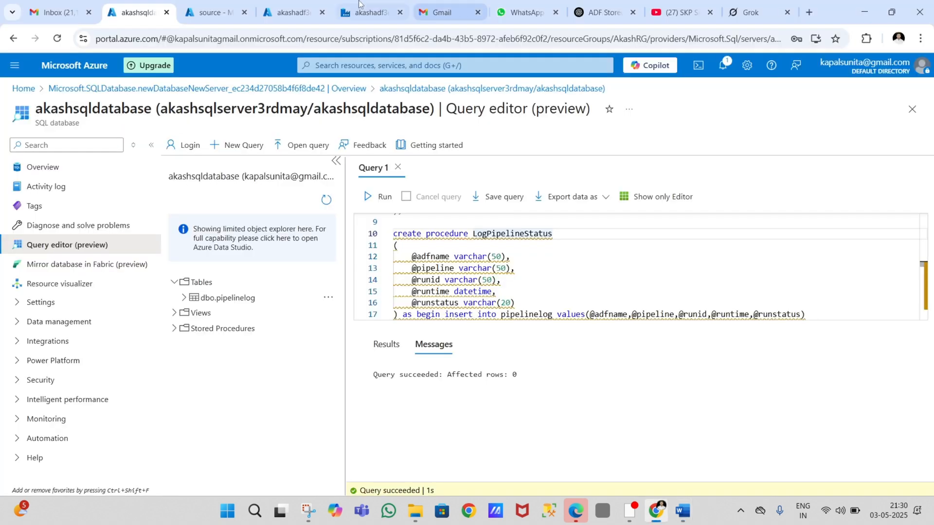
Set Stored procedure1's stored procedure name in Data Factory to [dbo].[LogPipelineStatus]
left_click(347, 4)
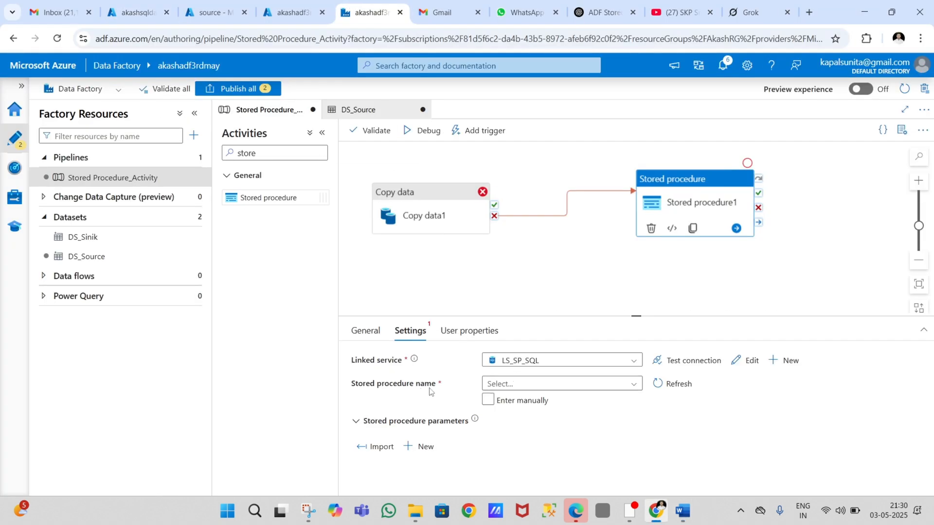
left_click(581, 385)
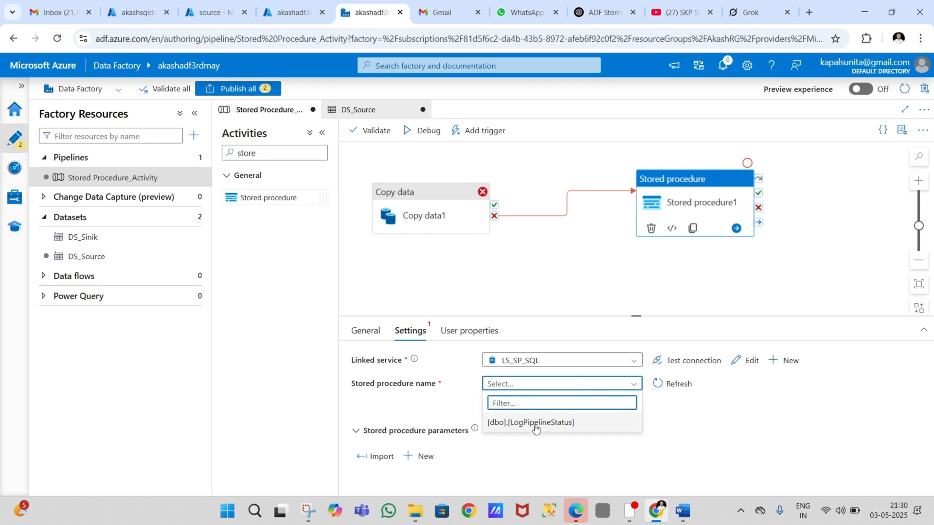
left_click(587, 424)
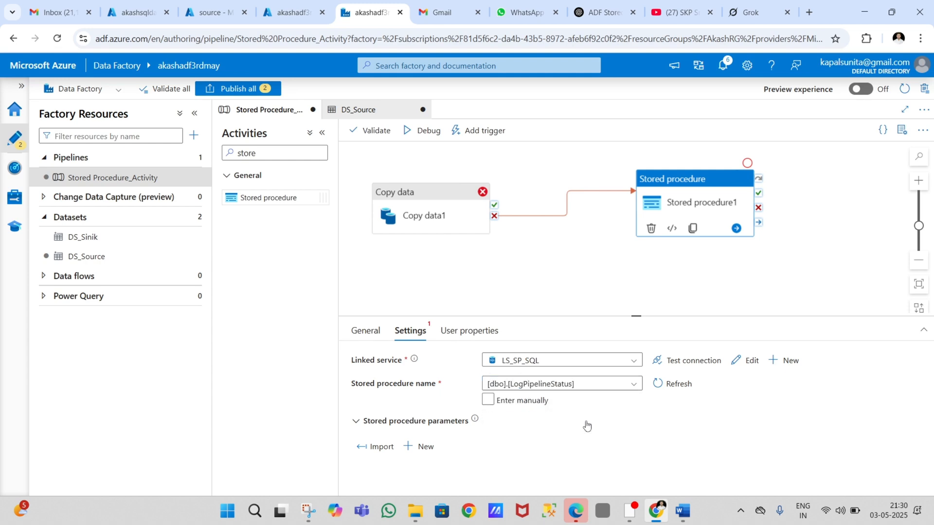
Examine the LogPipelineStatus parameters and its insert into pipelinelog statement in the SQL database's Query editor
left_click(133, 12)
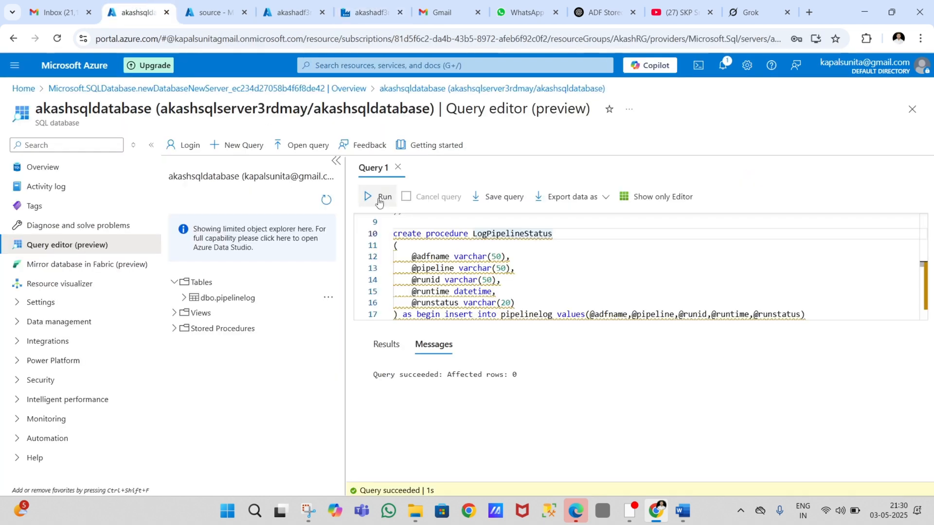
left_click_drag(393, 233, 449, 234)
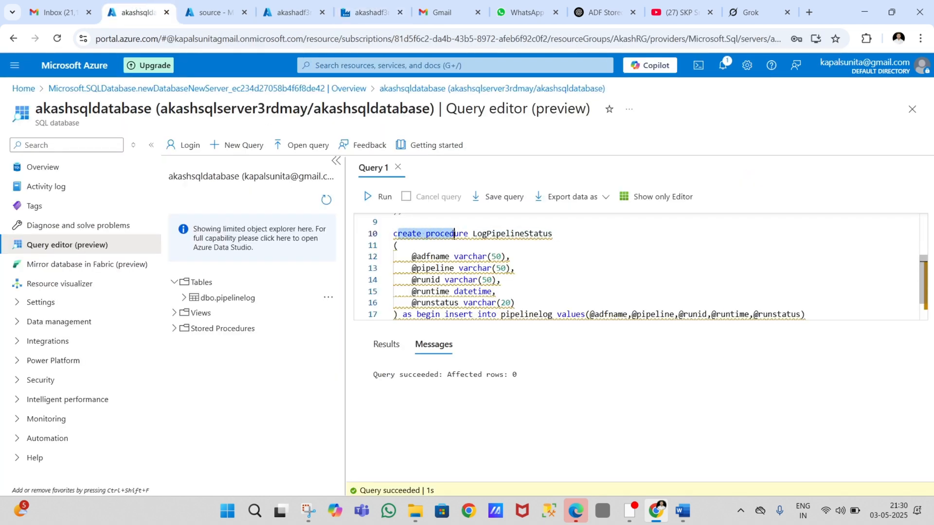
left_click(496, 234)
scroll(510, 291, "down", 1)
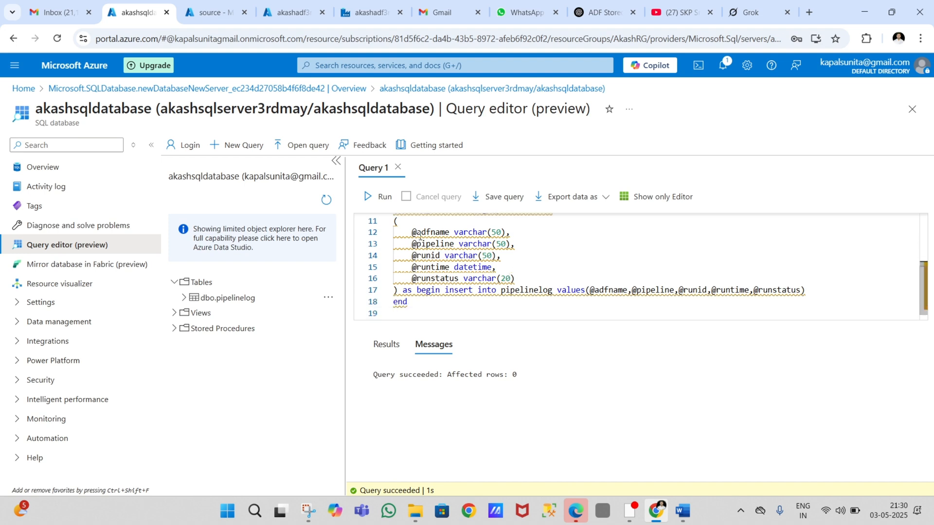
left_click_drag(415, 233, 455, 233)
left_click_drag(415, 256, 441, 256)
left_click(436, 277)
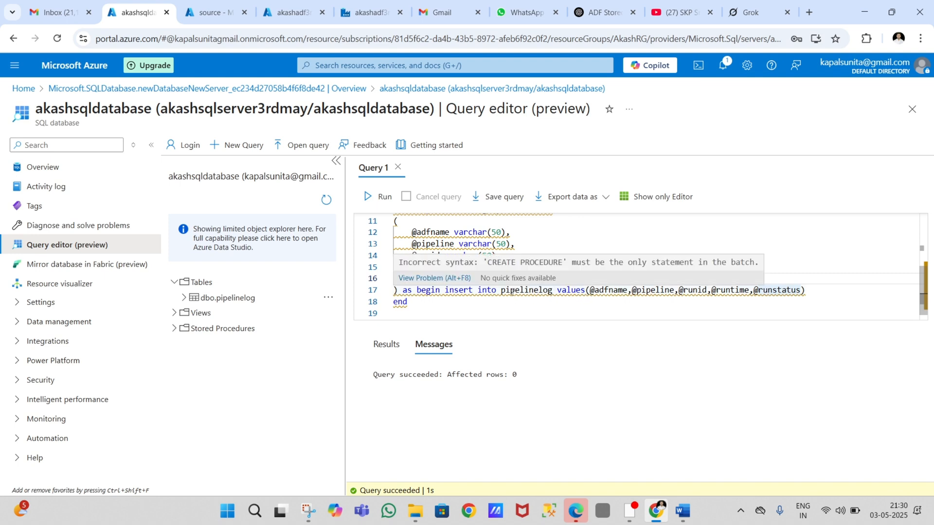
left_click_drag(500, 291, 734, 290)
key("alt+Tab")
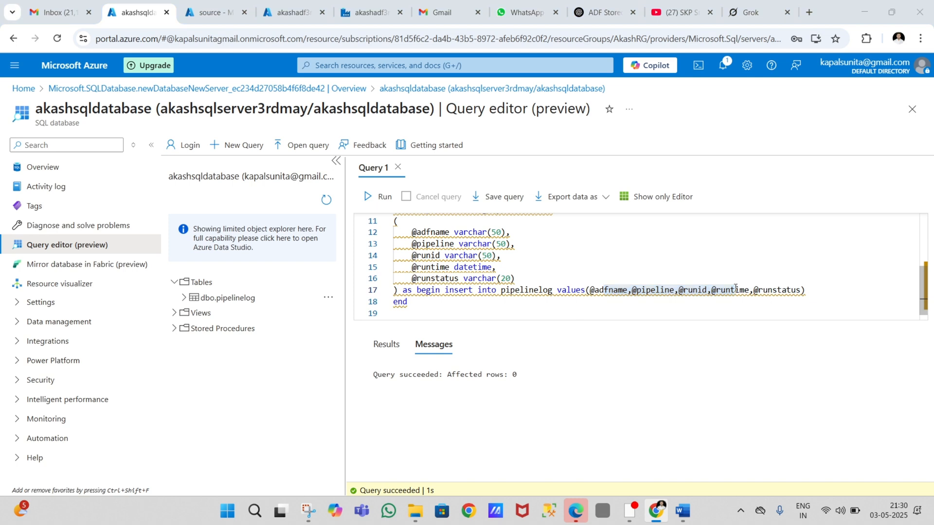
key("alt+Tab")
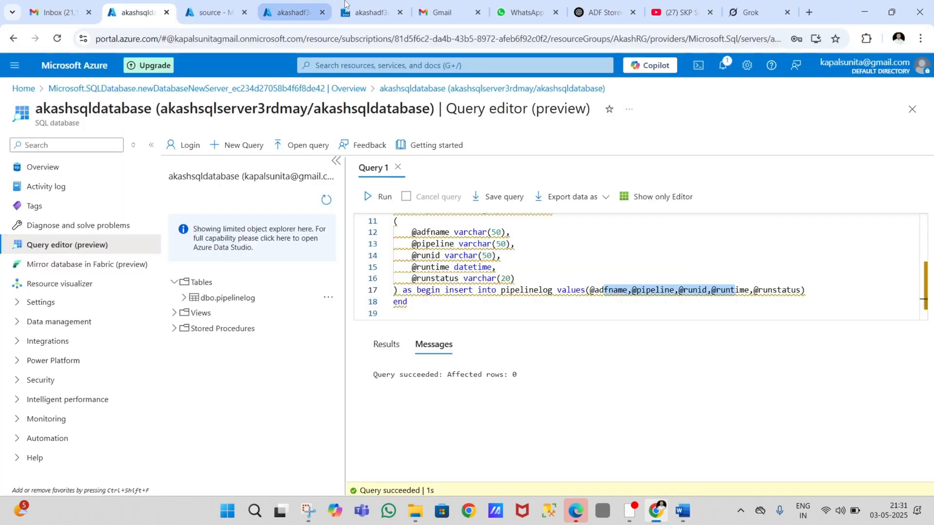
Import the parameters of LogPipelineStatus into Stored procedure1's settings in Data Factory
left_click(360, 4)
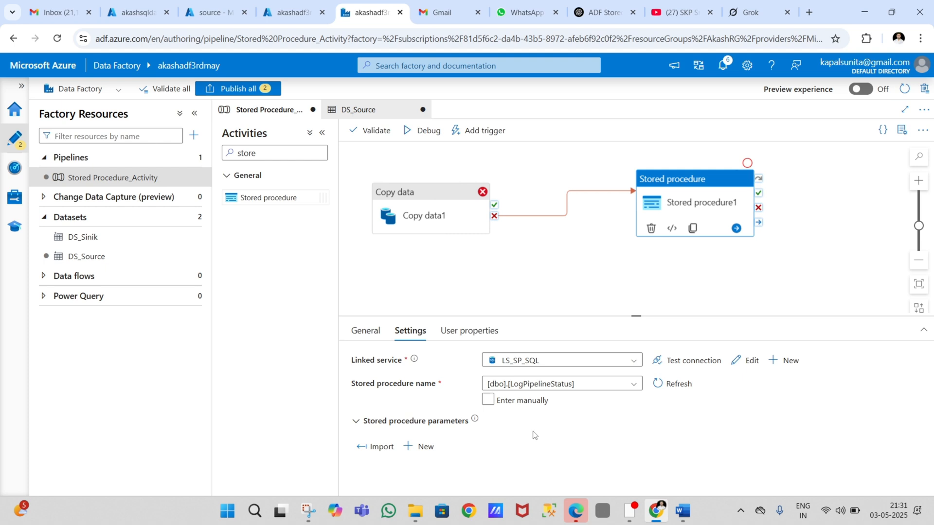
left_click(377, 446)
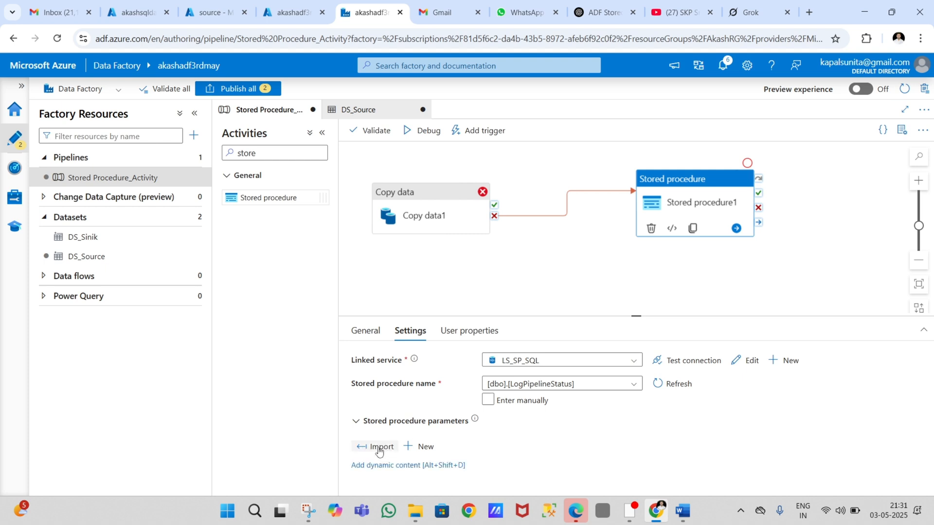
Import the LogPipelineStatus parameters again, check them against the SQL script, and set the runtime parameter's type to Datetime
left_click(383, 447)
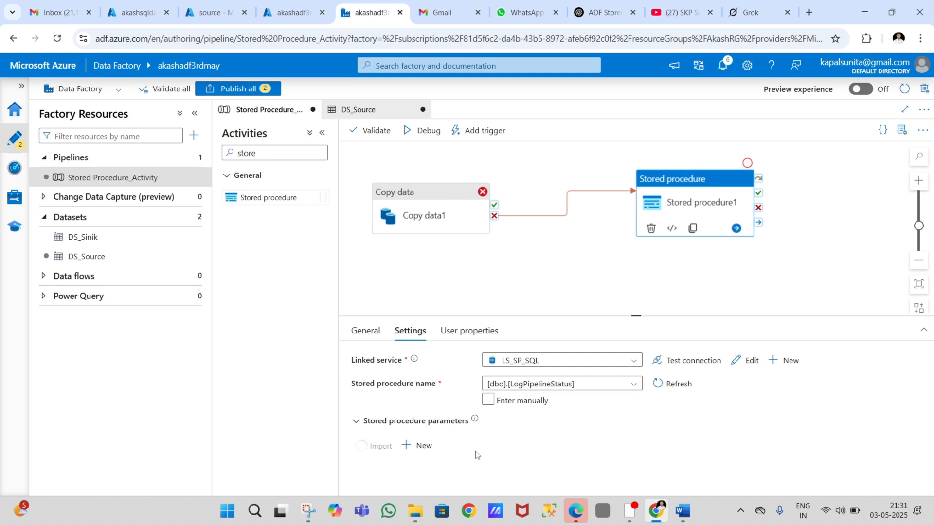
scroll(402, 388, "down", 3)
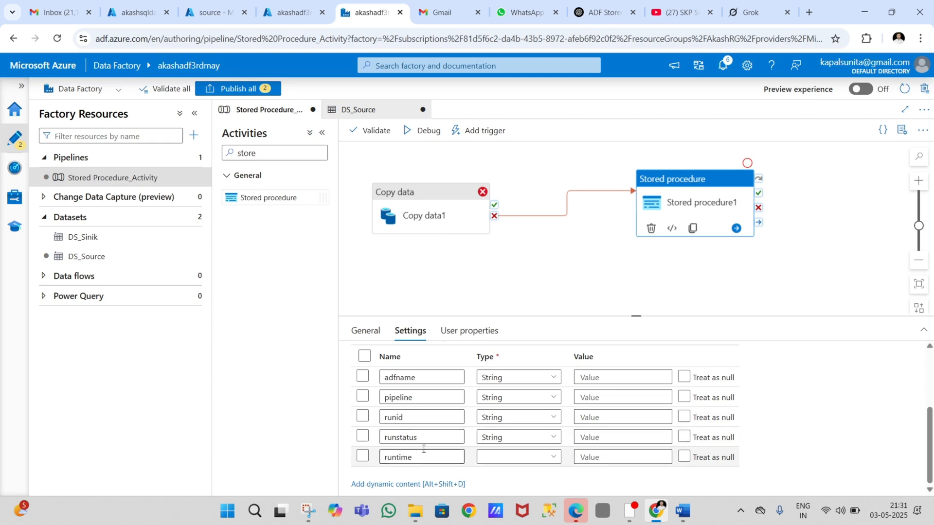
left_click(136, 12)
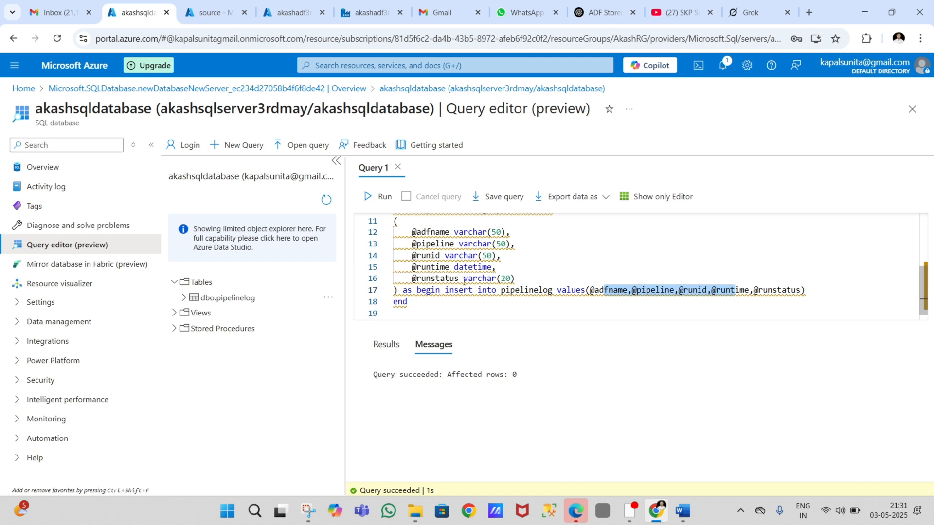
left_click(367, 12)
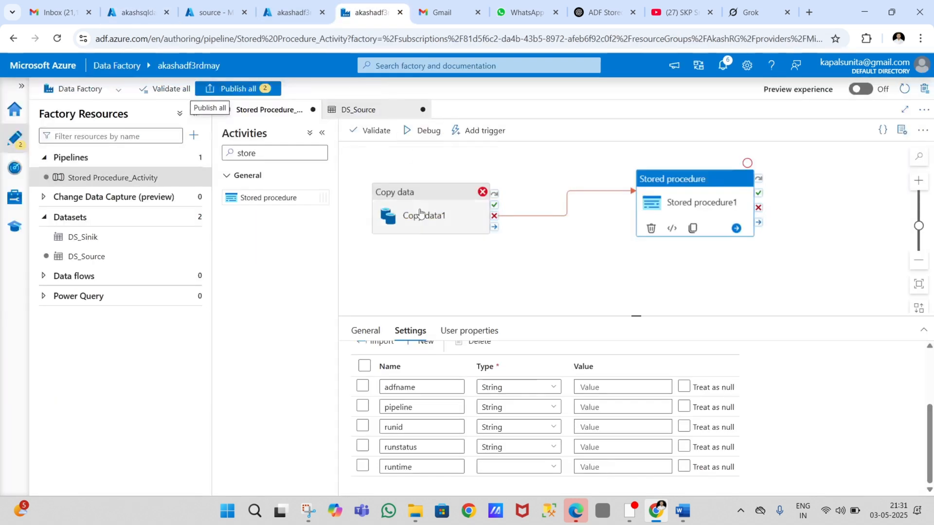
scroll(523, 372, "down", 1)
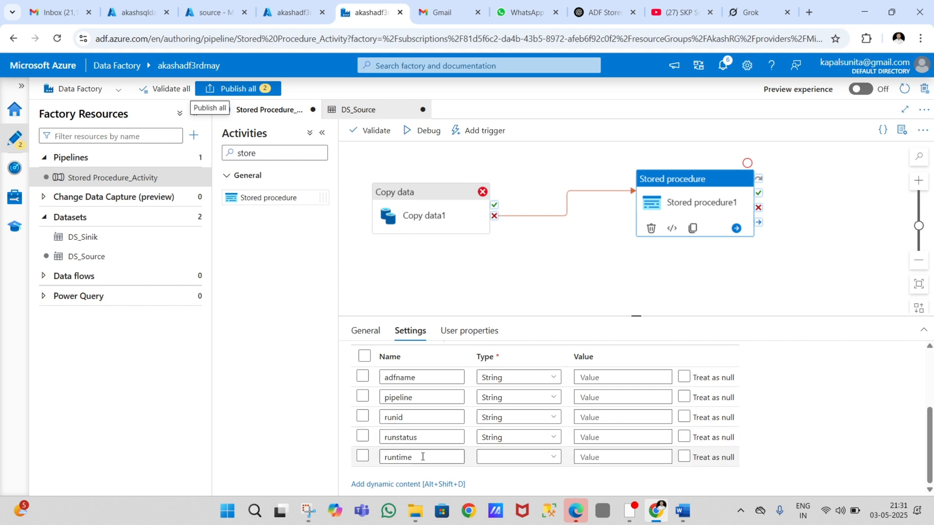
left_click(540, 457)
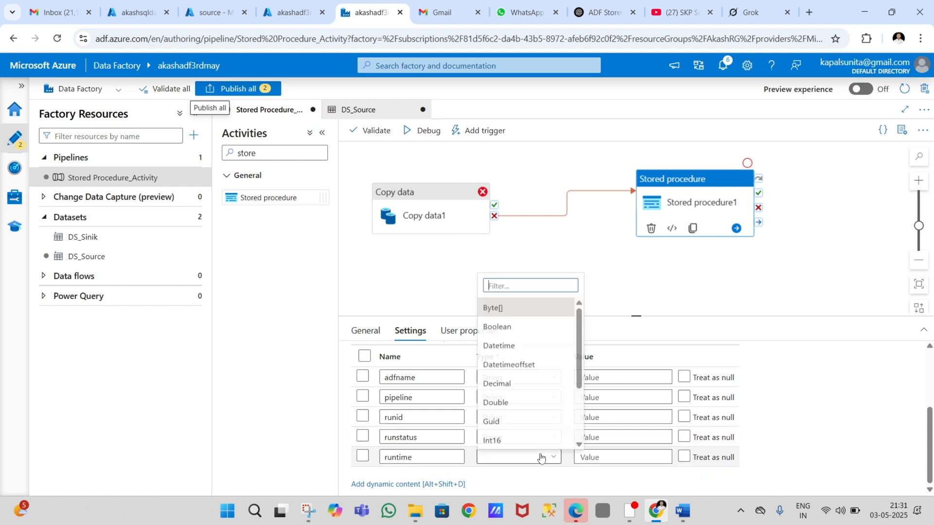
left_click(521, 344)
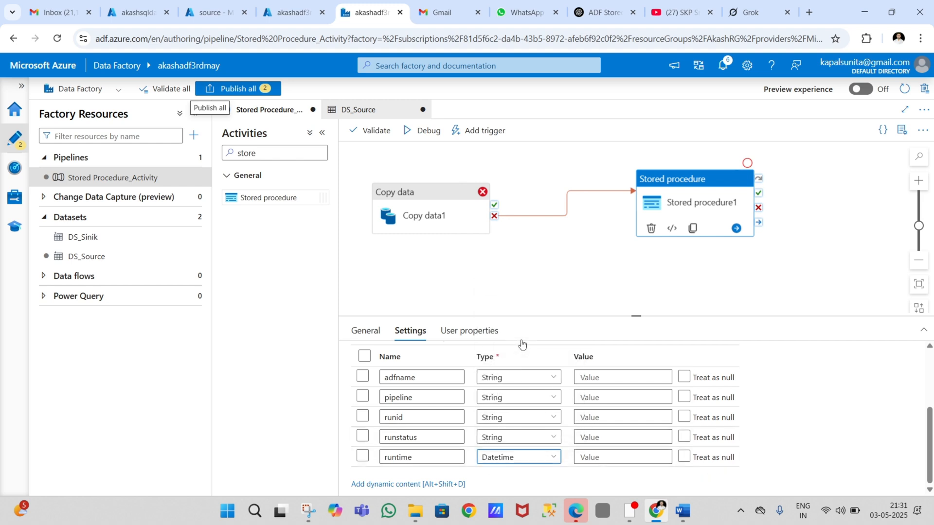
left_click(604, 373)
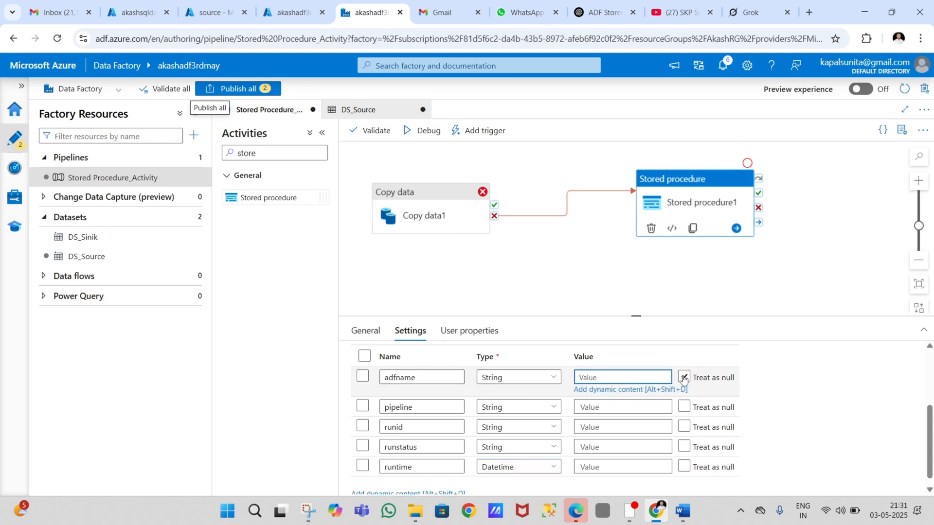
left_click(604, 391)
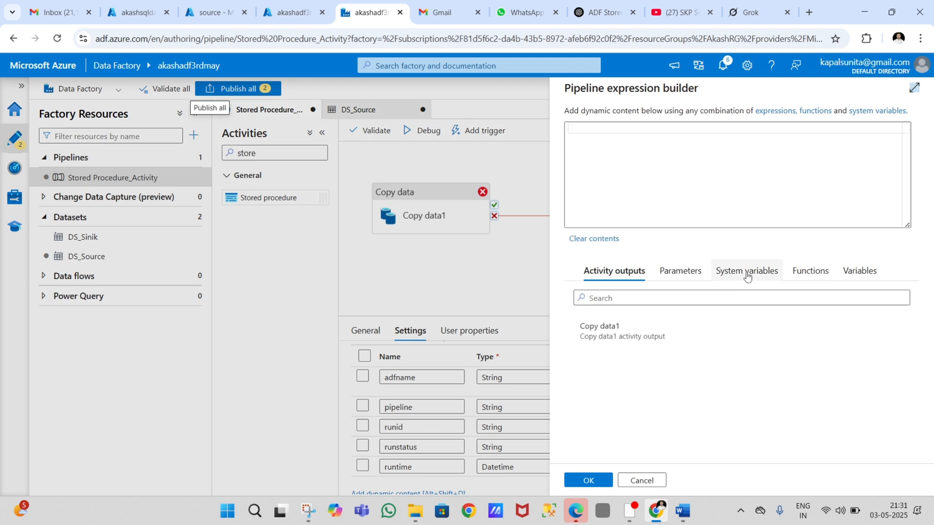
left_click(749, 273)
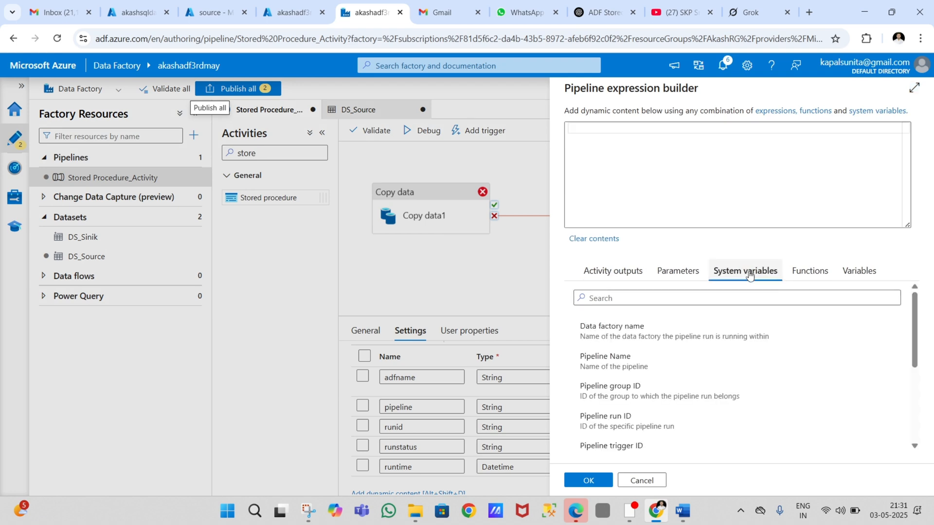
left_click(631, 337)
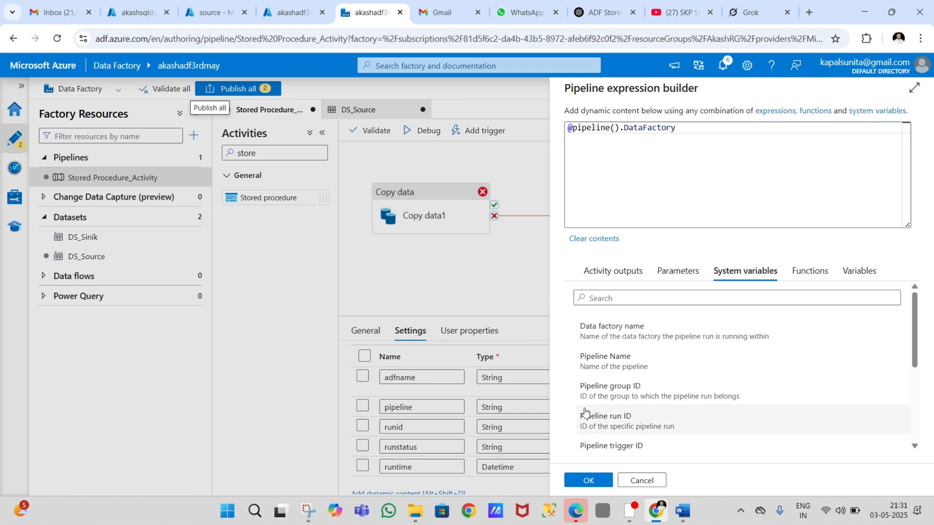
left_click(587, 480)
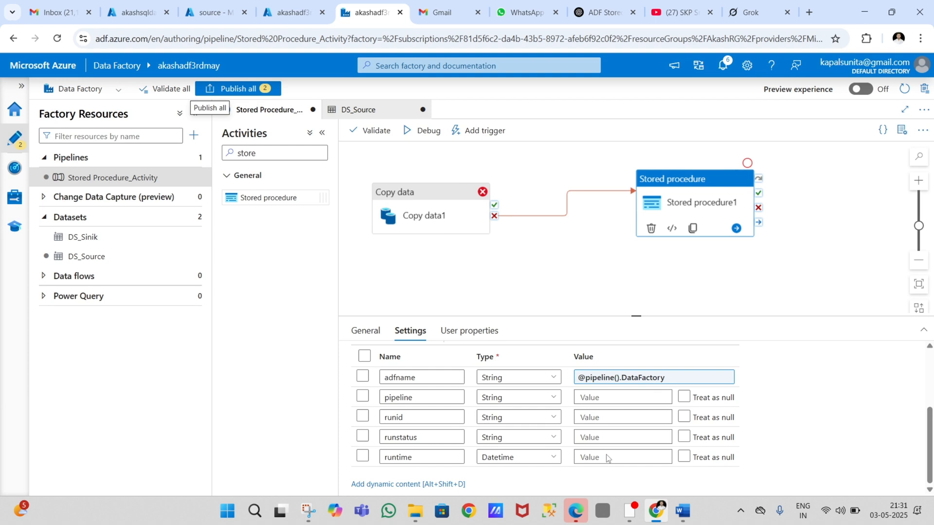
left_click(587, 399)
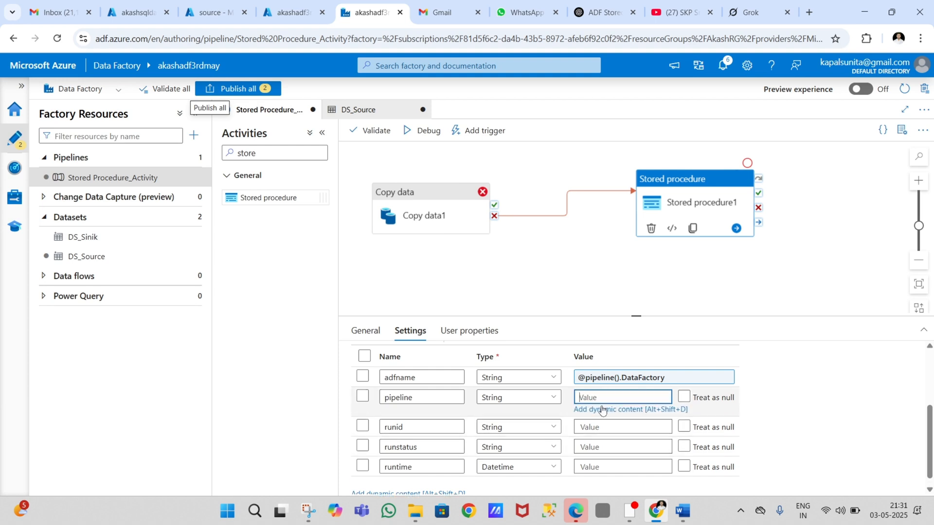
left_click(603, 410)
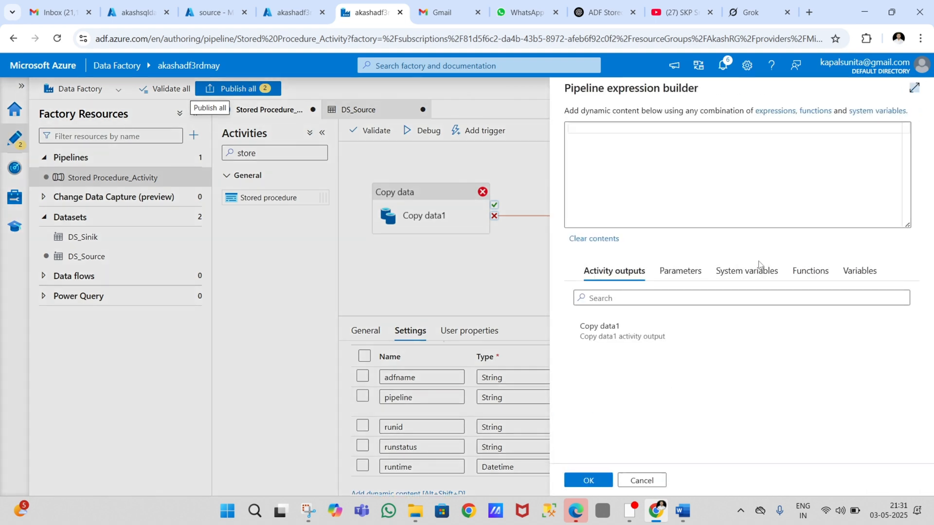
left_click(747, 270)
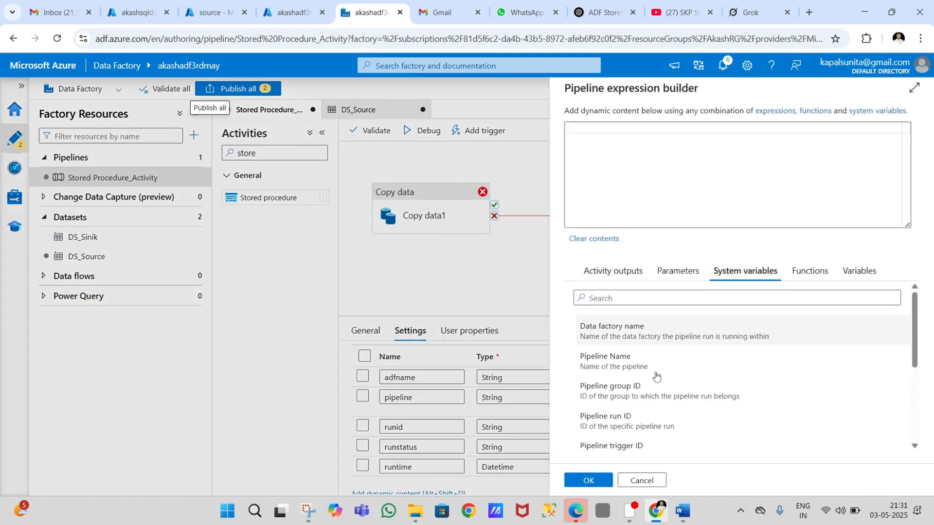
left_click(619, 361)
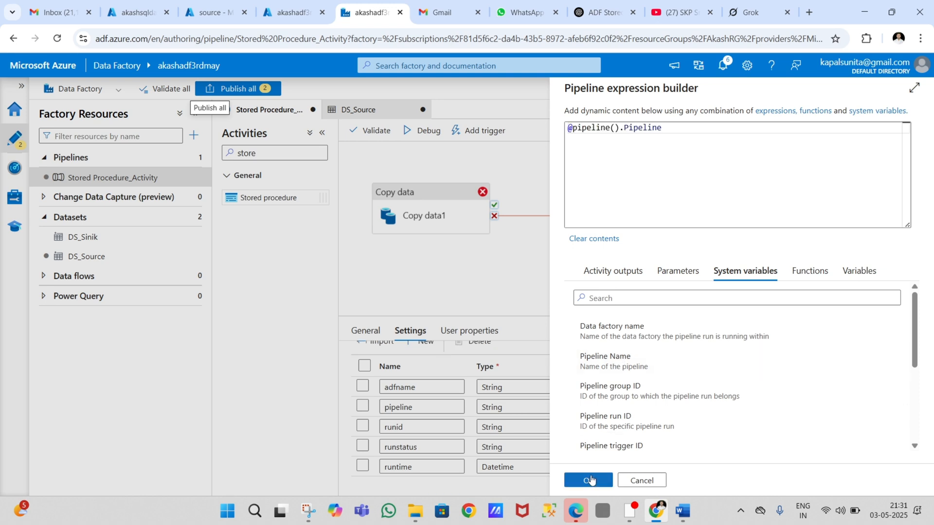
left_click(590, 480)
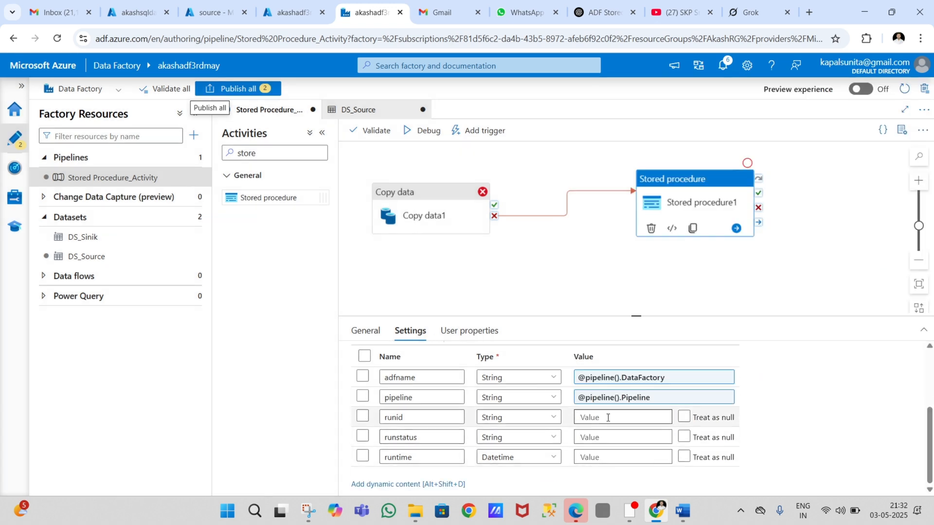
left_click(609, 417)
left_click(620, 430)
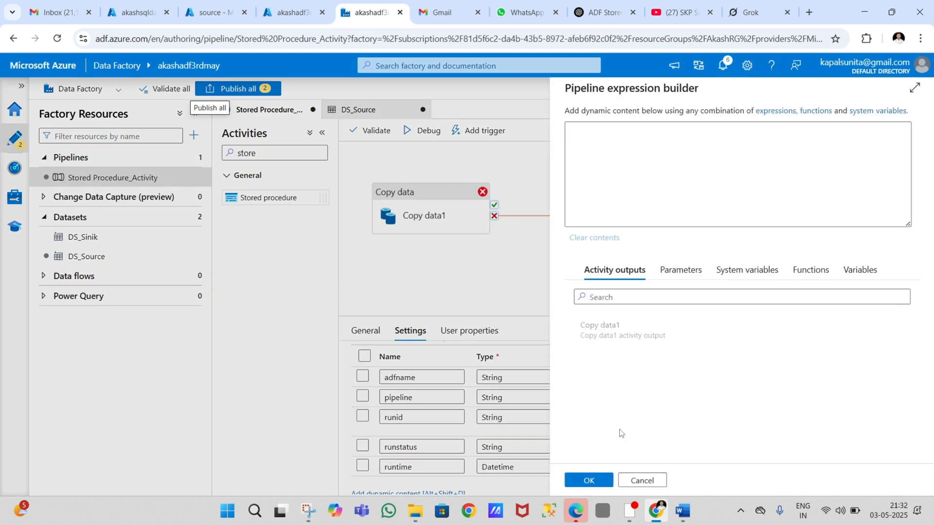
left_click(734, 270)
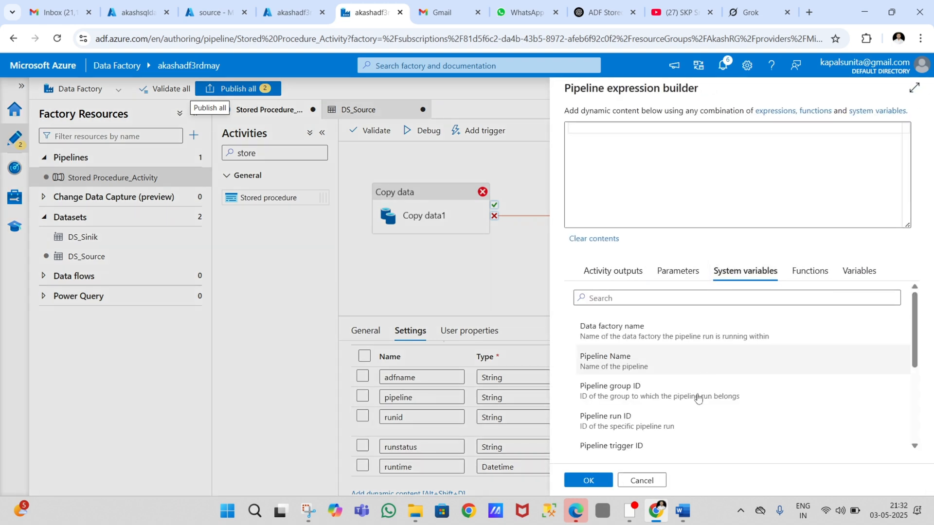
left_click(629, 421)
left_click(591, 480)
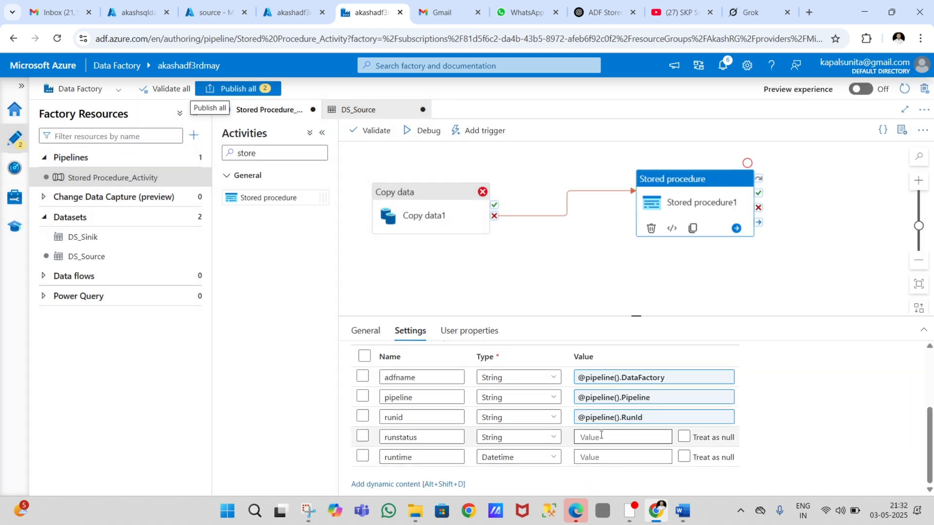
left_click(601, 434)
type("Fail")
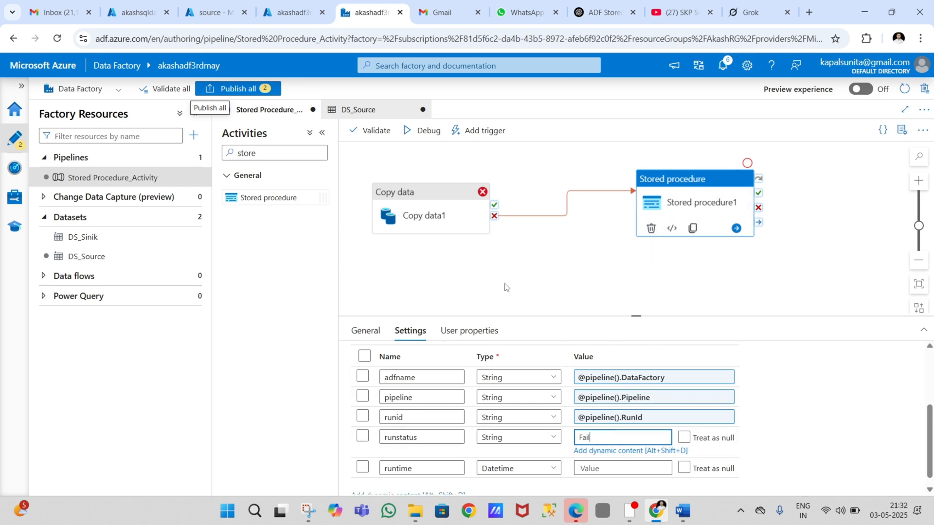
left_click(601, 467)
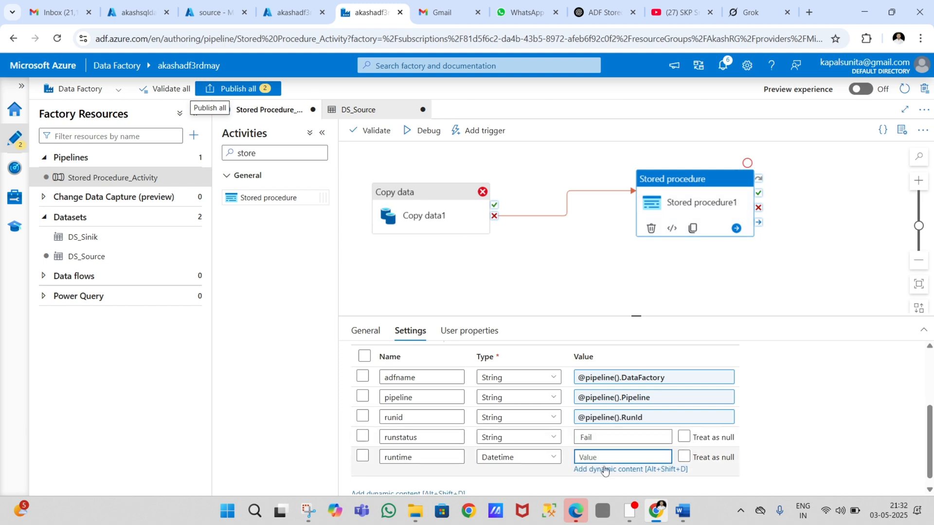
left_click(624, 470)
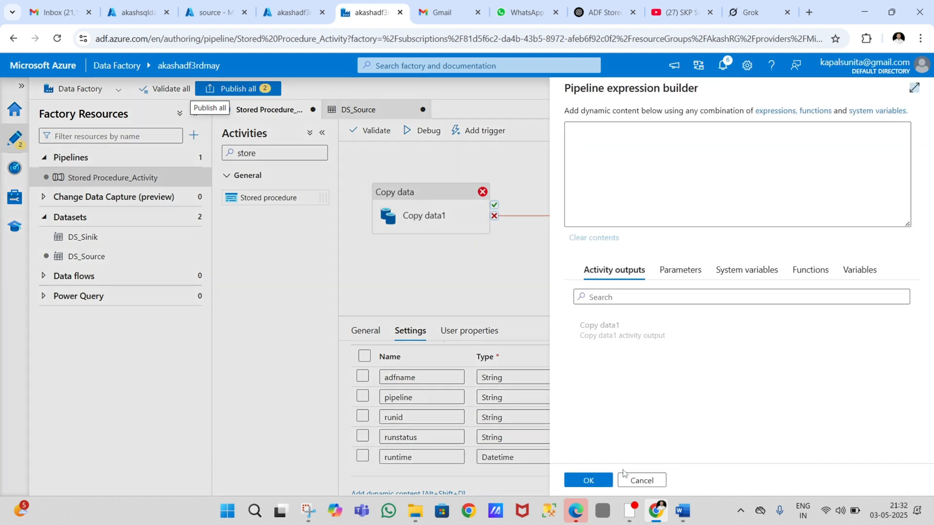
left_click(848, 271)
left_click(821, 273)
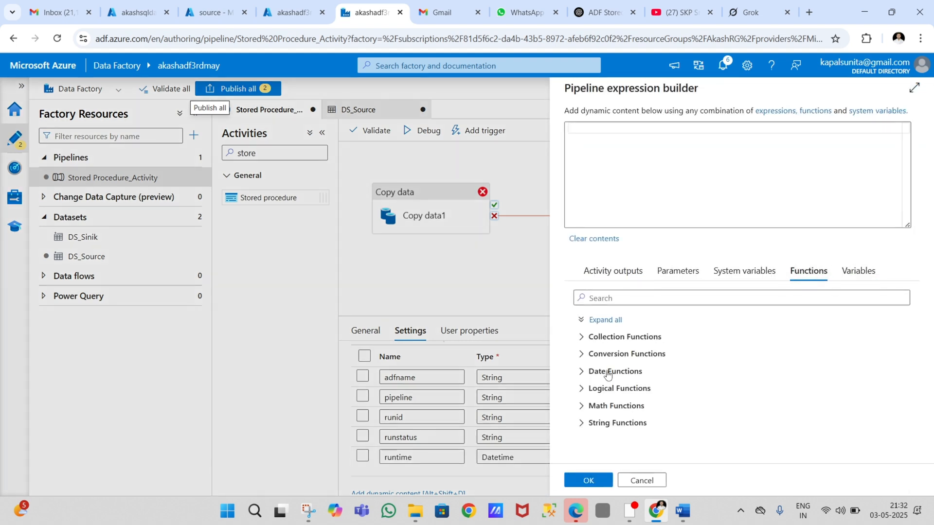
left_click(582, 372)
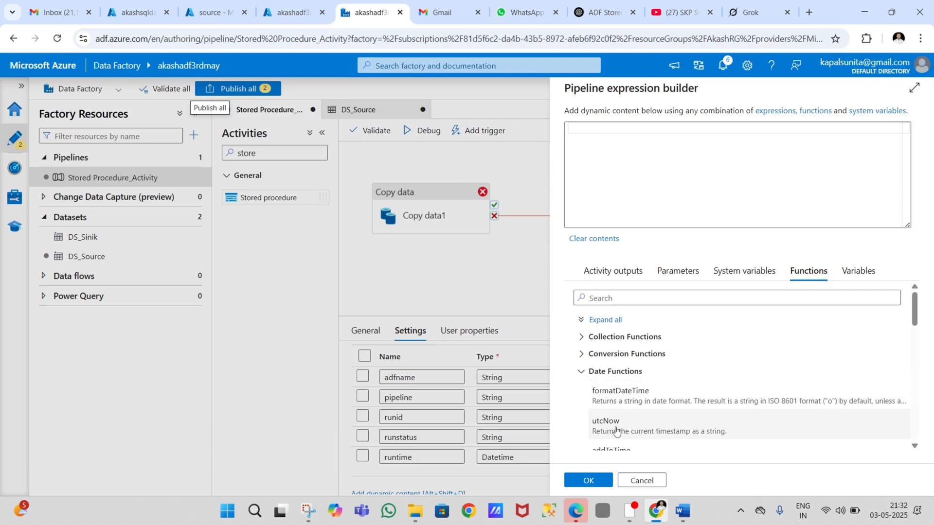
left_click(633, 426)
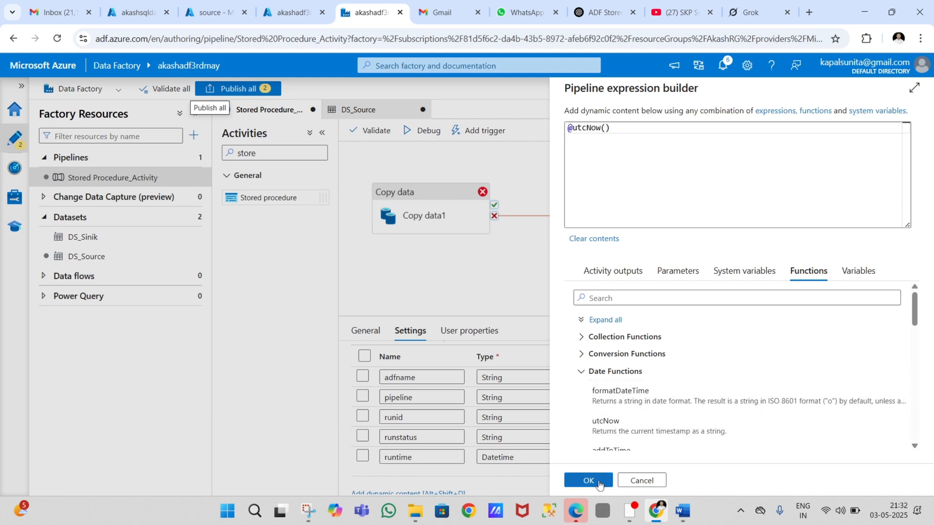
left_click(598, 484)
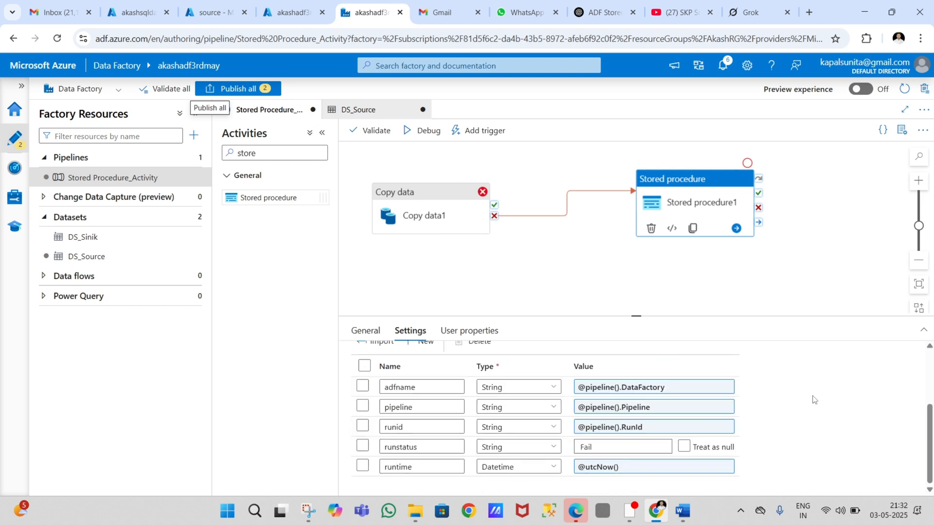
Review Stored procedure1's settings and publish the pending changes to the Stored Procedure_Activity pipeline and the DS_Source dataset
scroll(814, 400, "up", 3)
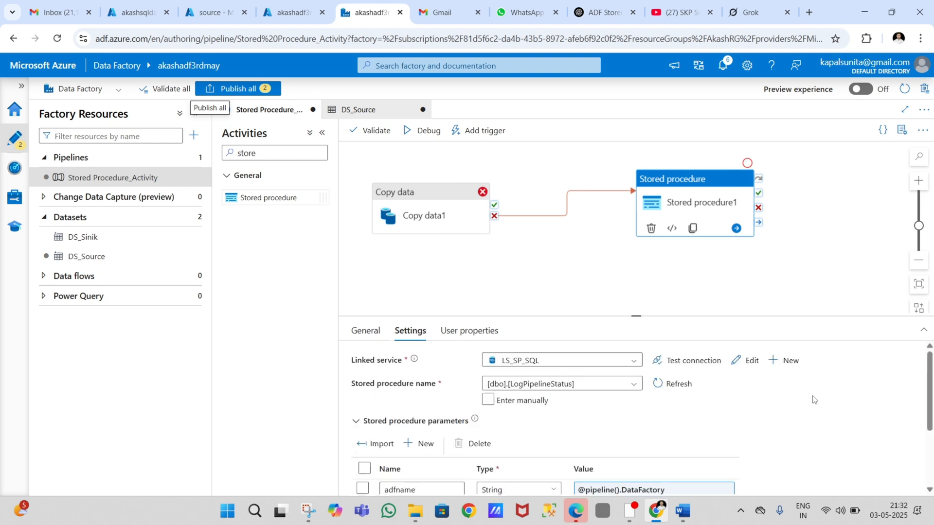
scroll(533, 457, "down", 3)
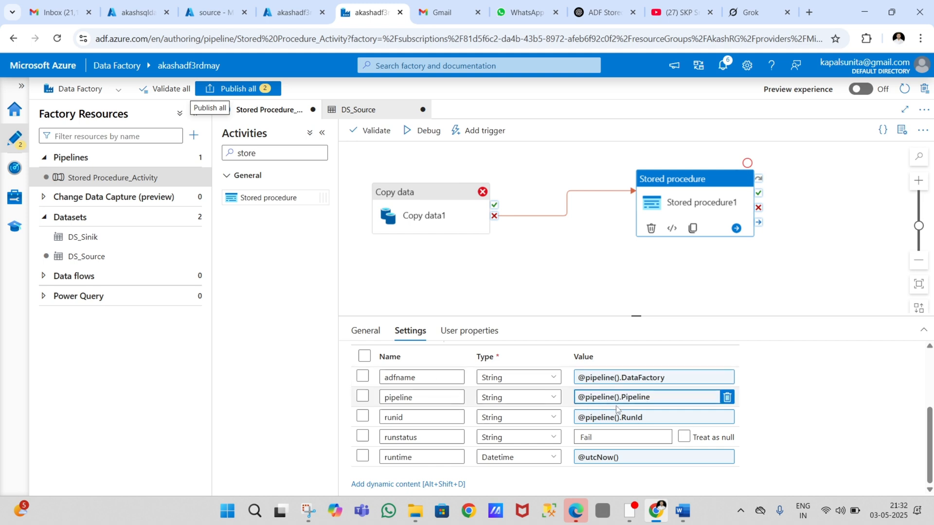
scroll(521, 385, "up", 3)
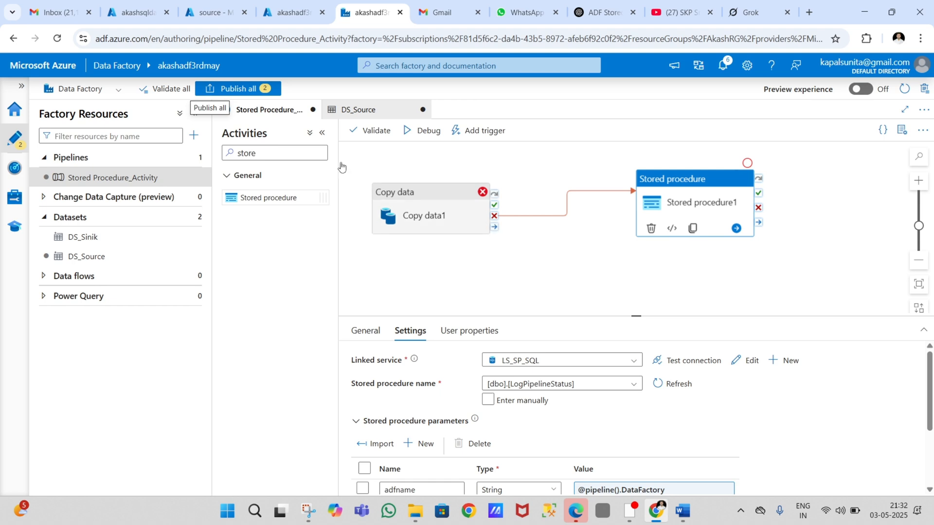
left_click(238, 89)
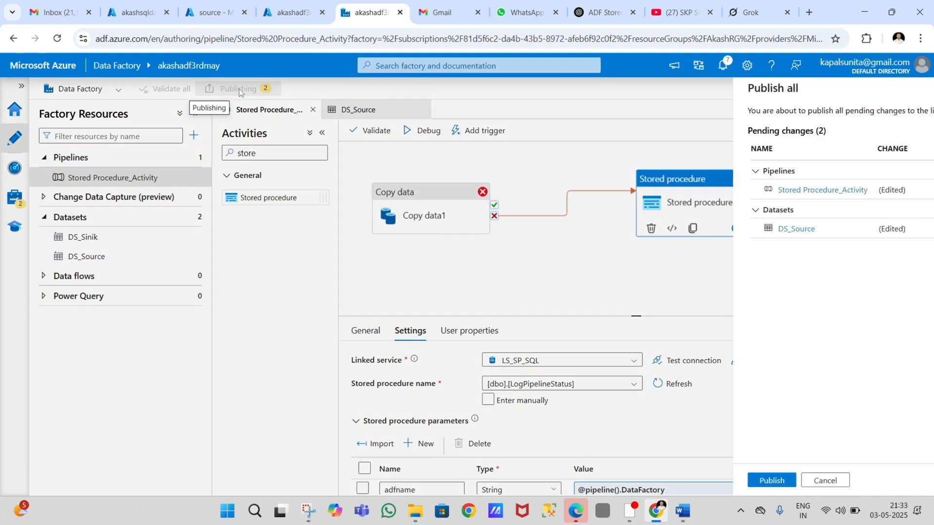
left_click(588, 483)
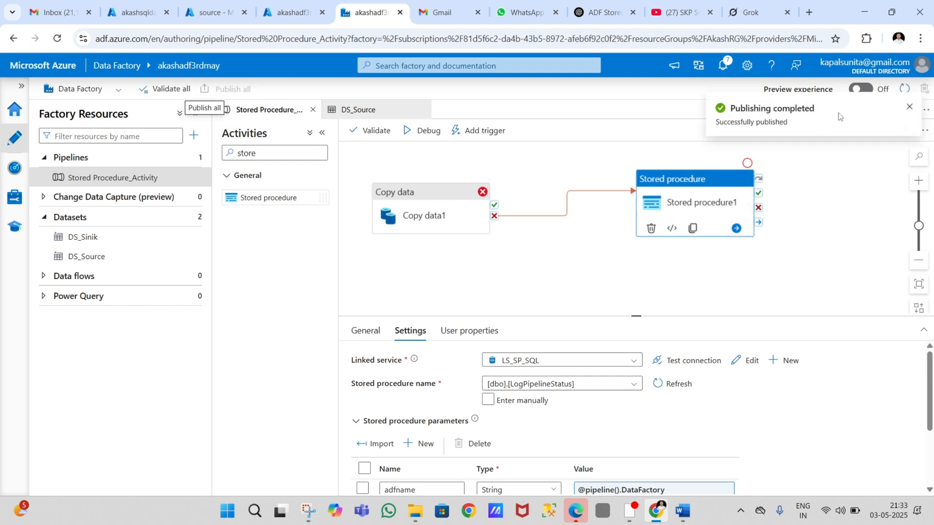
Start a debug run of the Stored Procedure_Activity pipeline and switch to the SQL database's Query editor
left_click(424, 138)
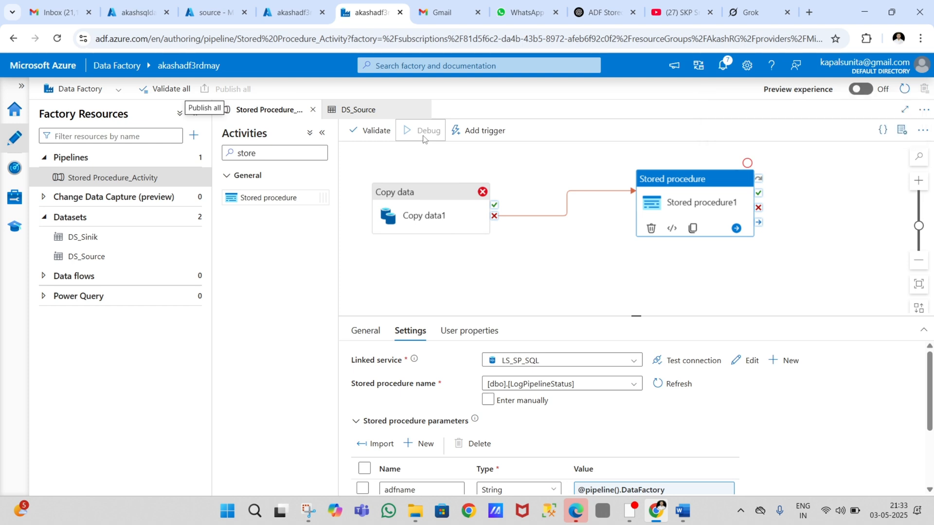
left_click(474, 241)
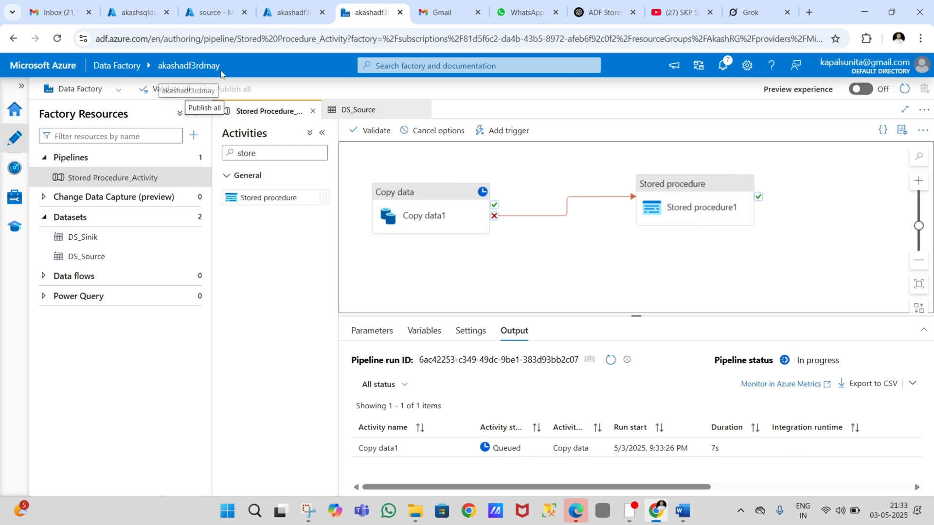
left_click(139, 11)
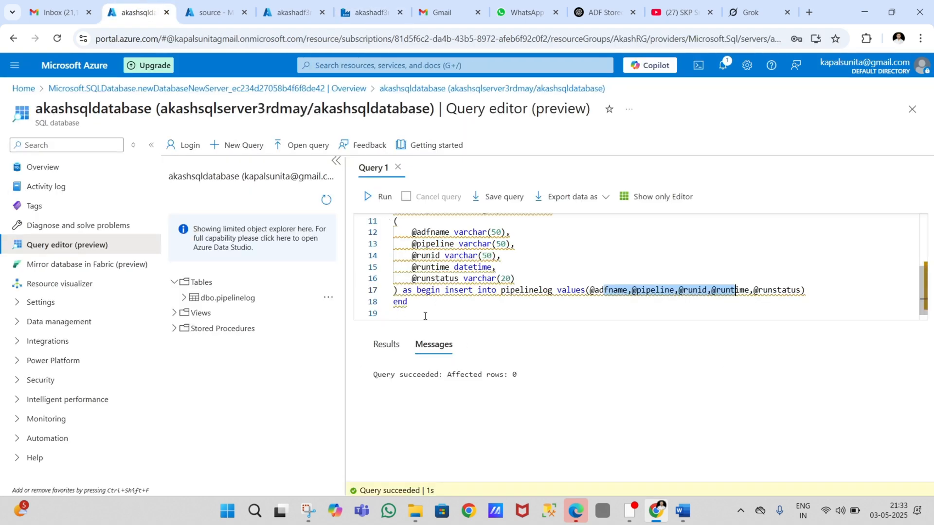
Add the query select * from pipelinelog below the stored procedure script in Query 1
left_click(435, 302)
key("Return")
key("Return")
type("se")
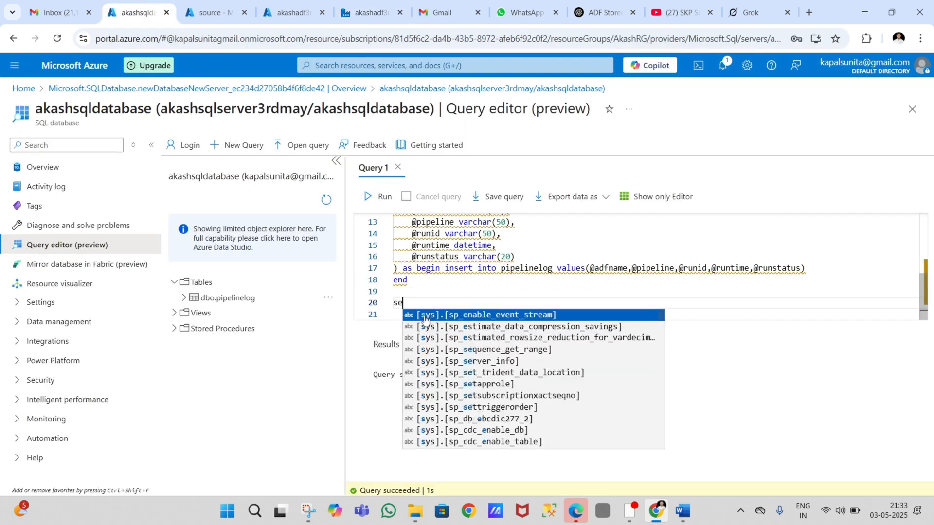
type("lect * from")
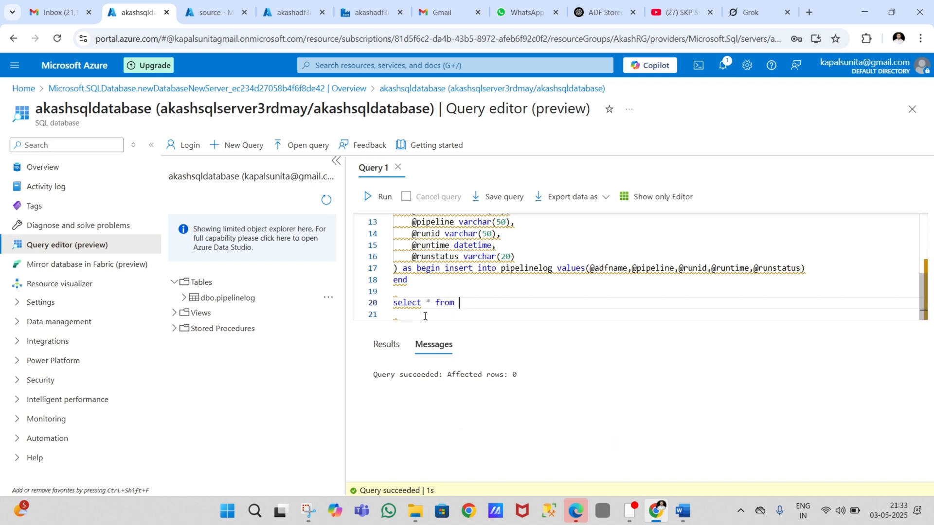
scroll(424, 315, "up", 2)
scroll(425, 315, "up", 3)
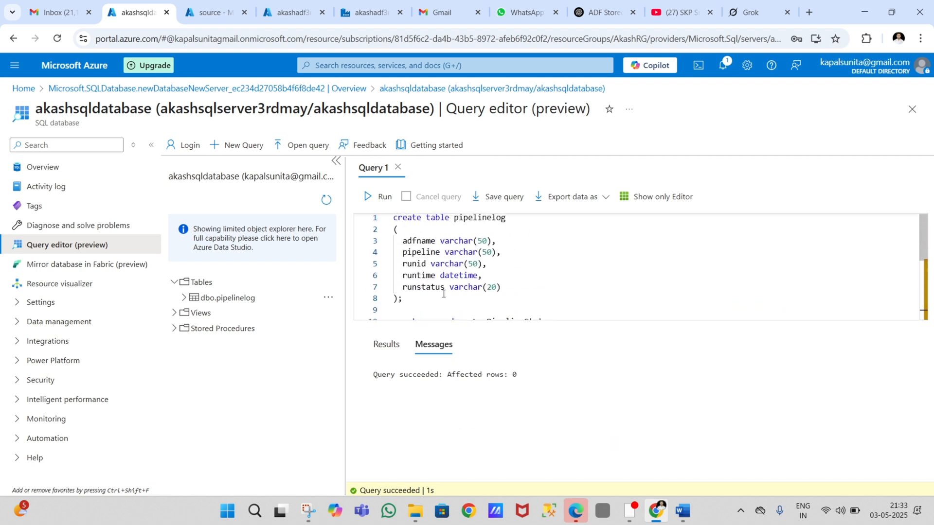
double_click(484, 221)
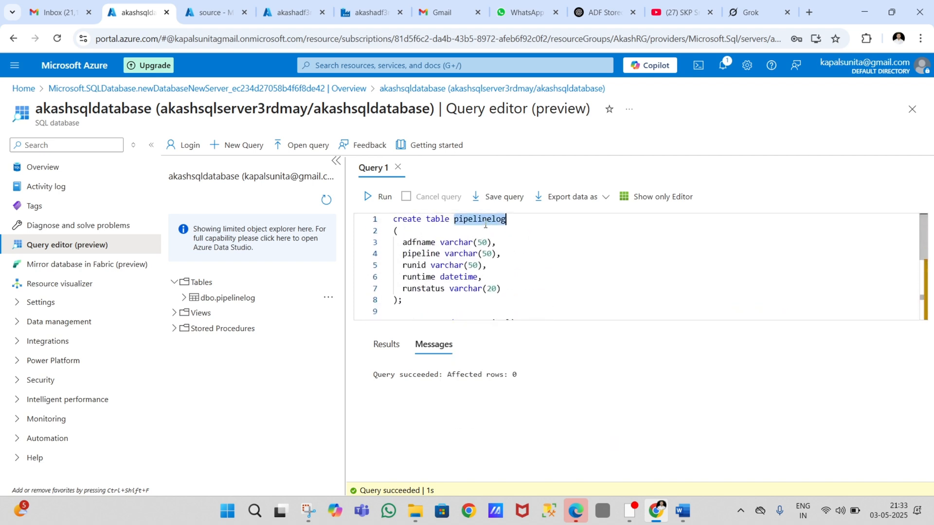
key("ctrl+c")
scroll(481, 263, "down", 4)
left_click(475, 299)
key("ctrl+v")
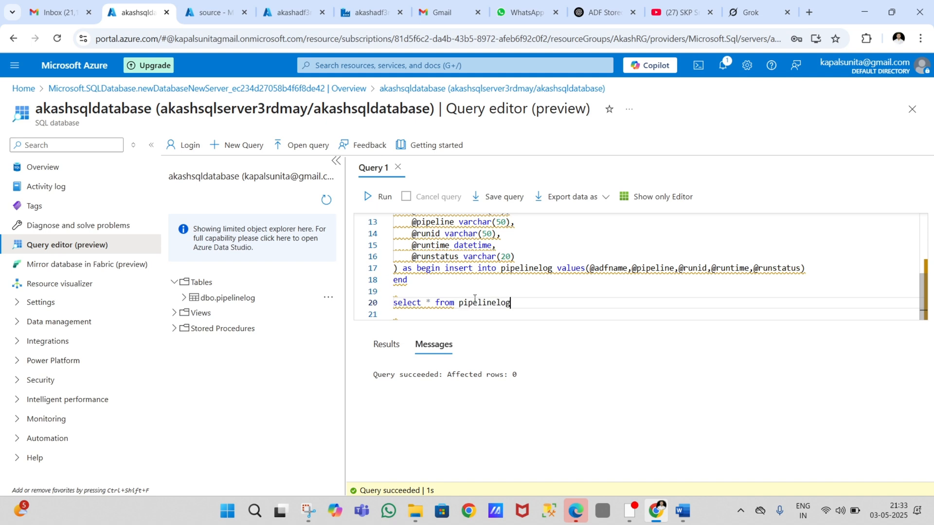
Check the debug run's status in Data Factory and run only the select statement on pipelinelog in the Query editor
key("ctrl+a")
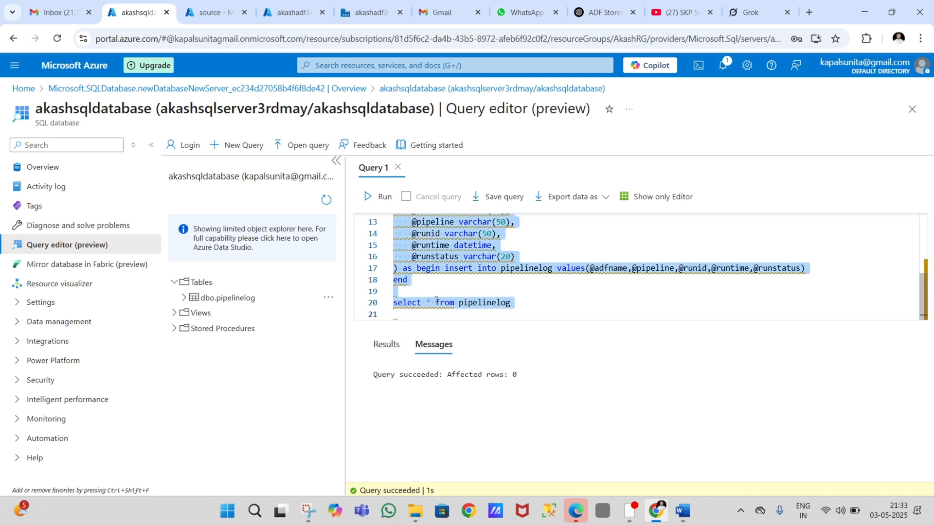
triple_click(436, 301)
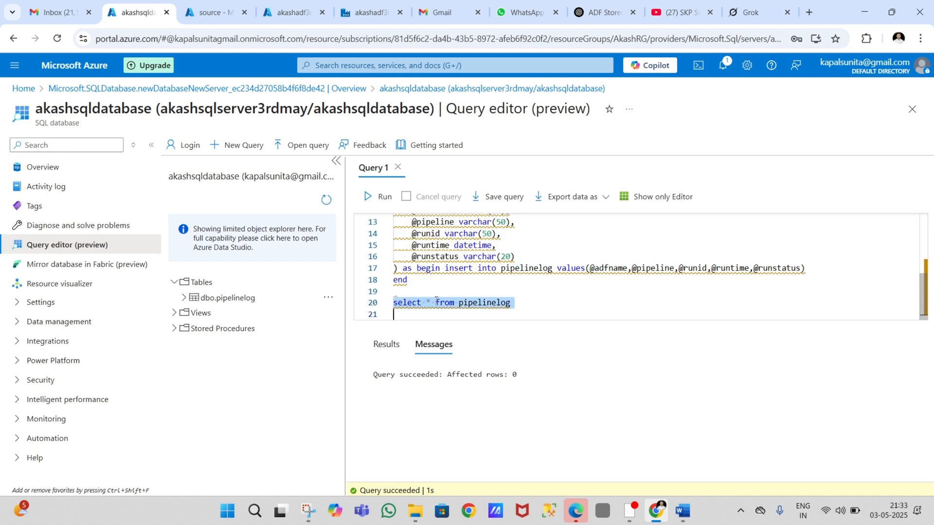
left_click(359, 4)
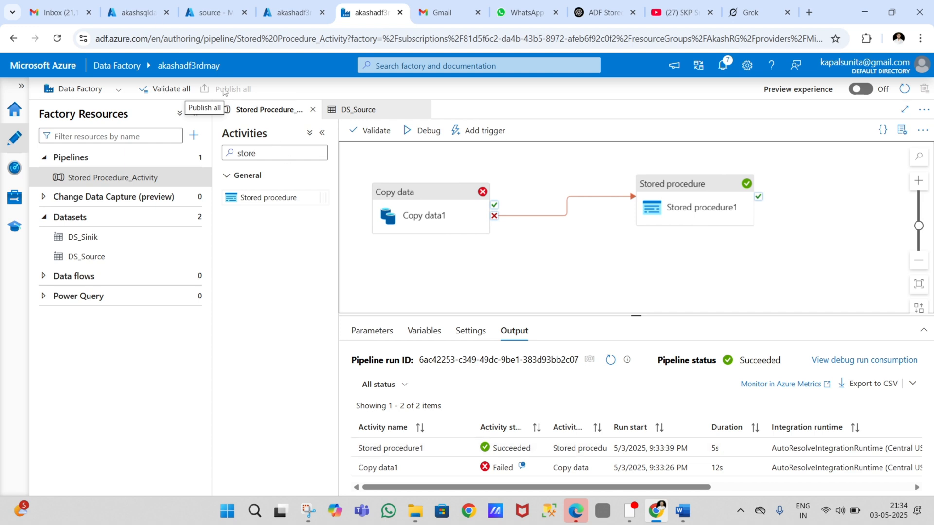
left_click(136, 6)
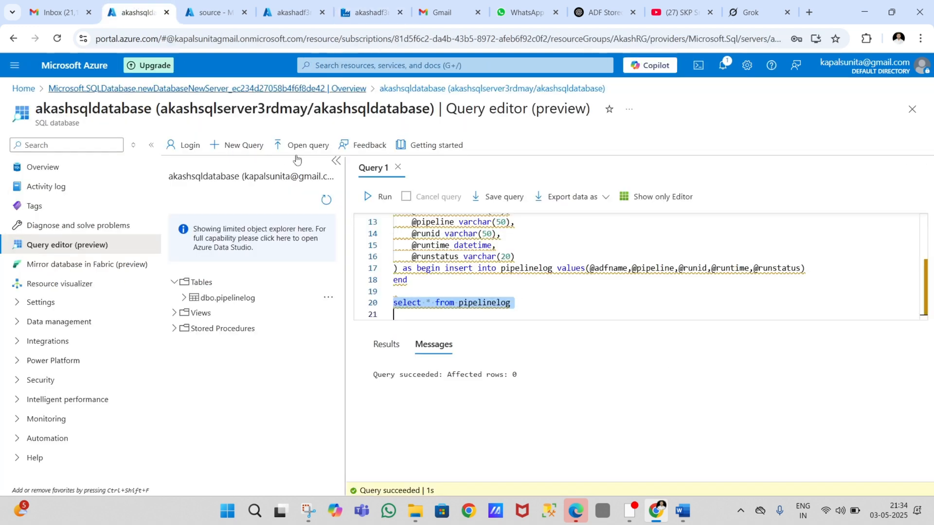
left_click(383, 196)
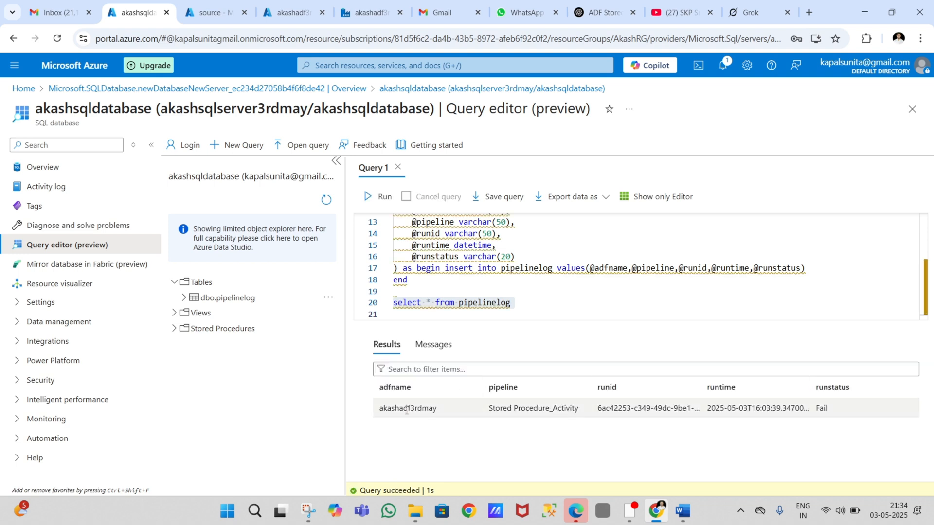
Examine the logged row's adfname, pipeline, runid and runtime values, comparing the factory and pipeline names with Data Factory
double_click(403, 408)
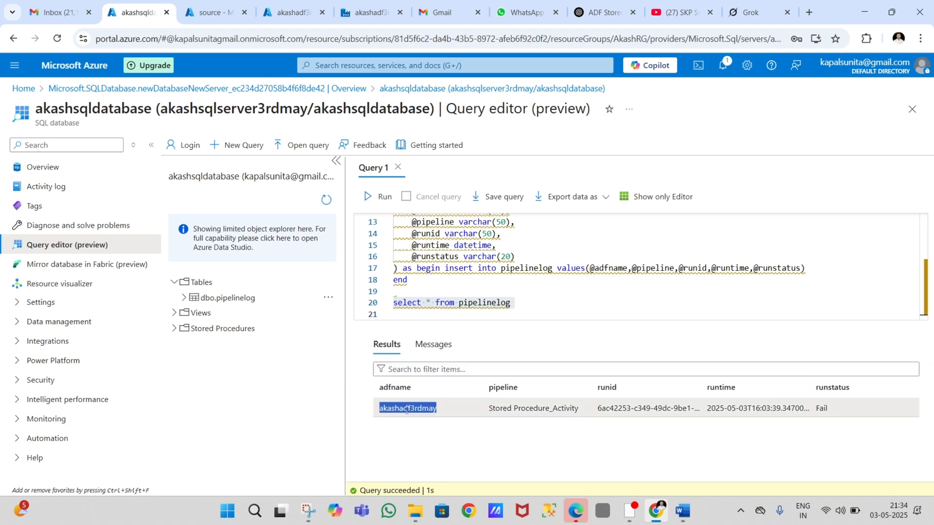
left_click(367, 6)
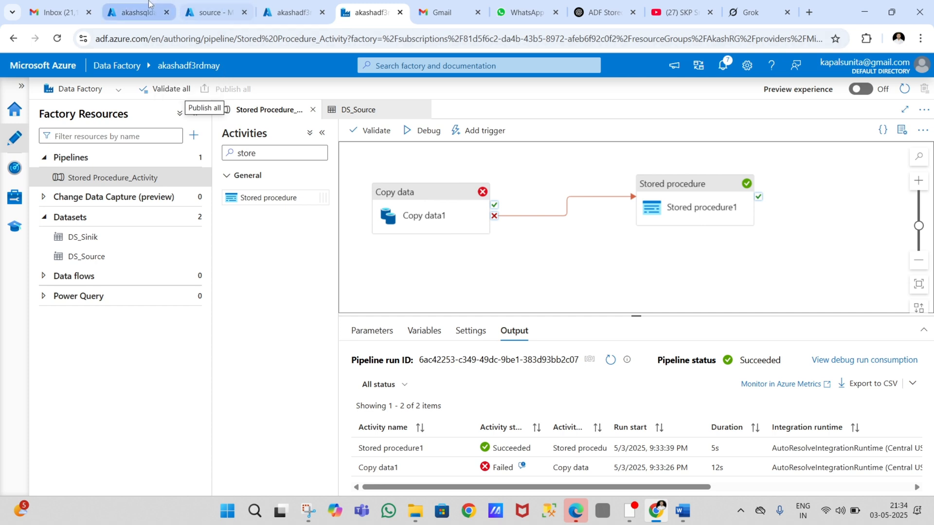
left_click(139, 12)
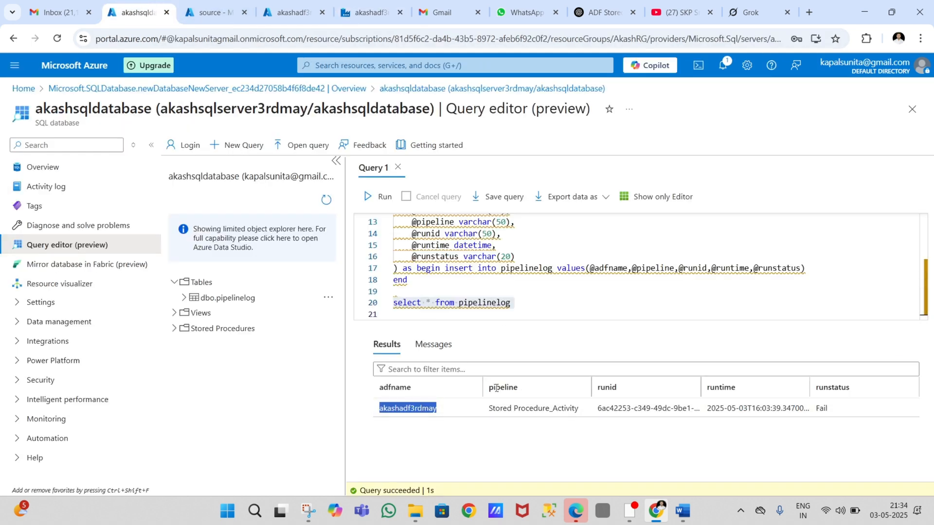
left_click_drag(492, 411, 579, 409)
left_click(368, 12)
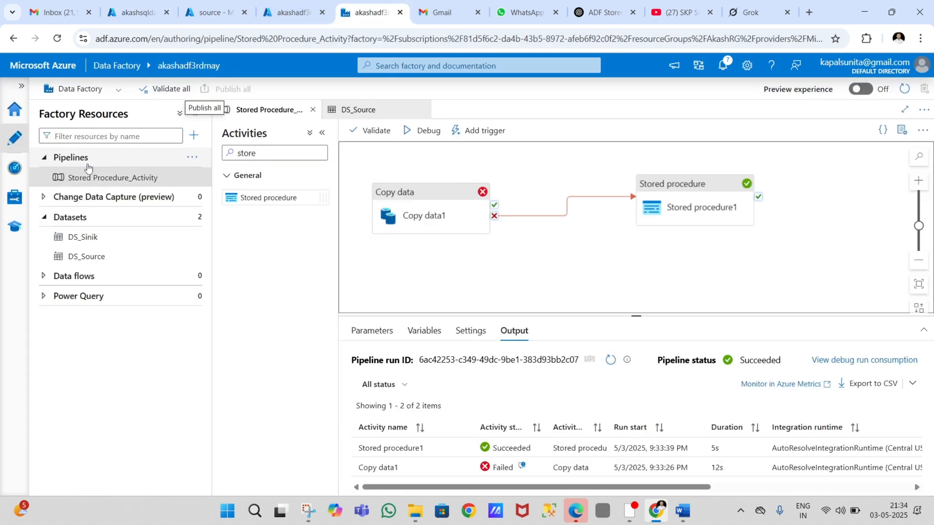
left_click(138, 12)
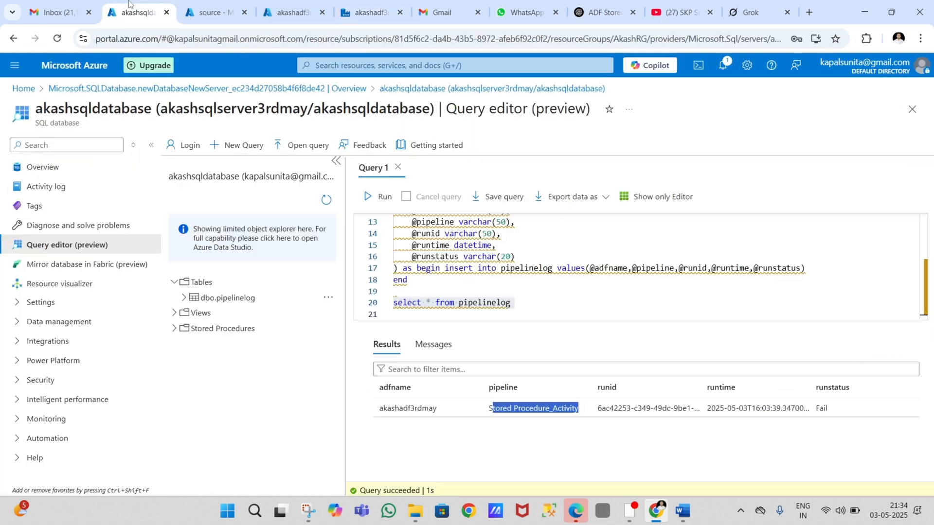
double_click(618, 409)
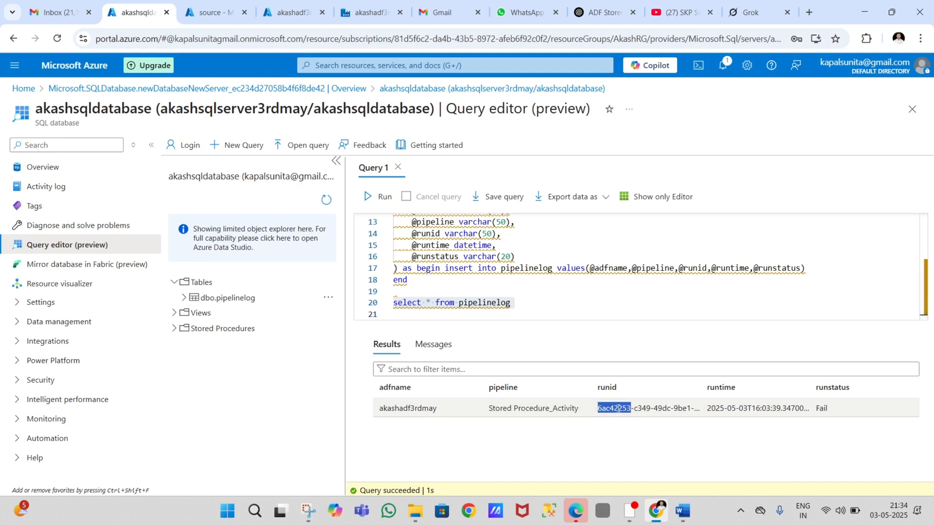
double_click(714, 407)
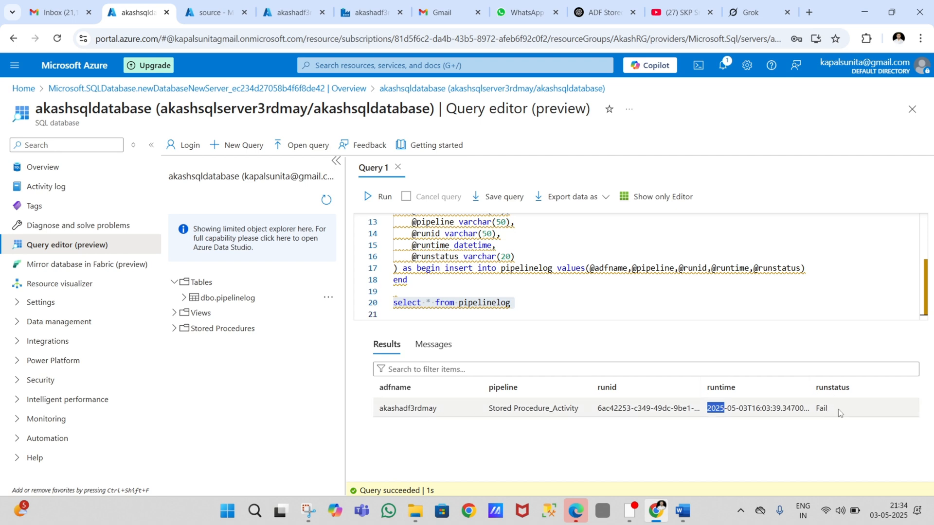
In Data Factory, clone Stored procedure1, place the copy above the original and connect Copy data1's On success output to it
left_click(369, 12)
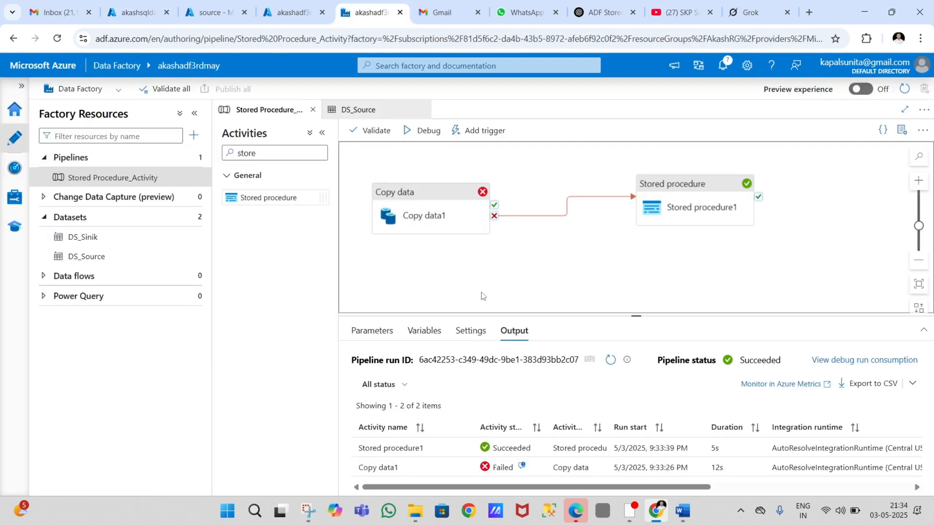
left_click_drag(693, 206, 700, 261)
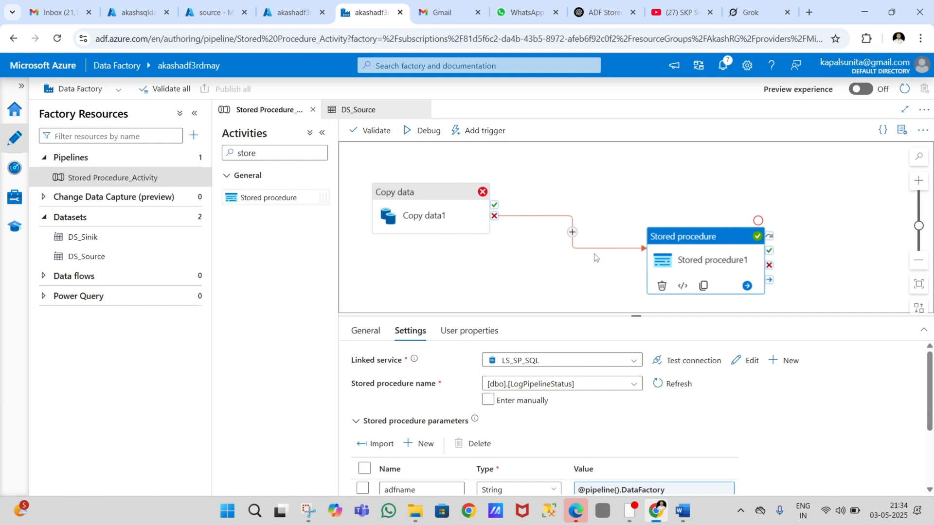
scroll(595, 257, "down", 1)
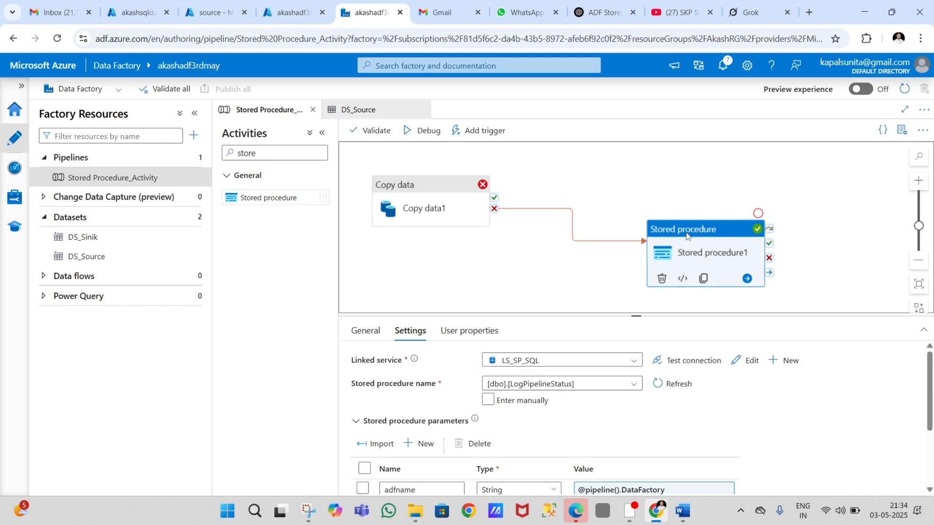
left_click(703, 278)
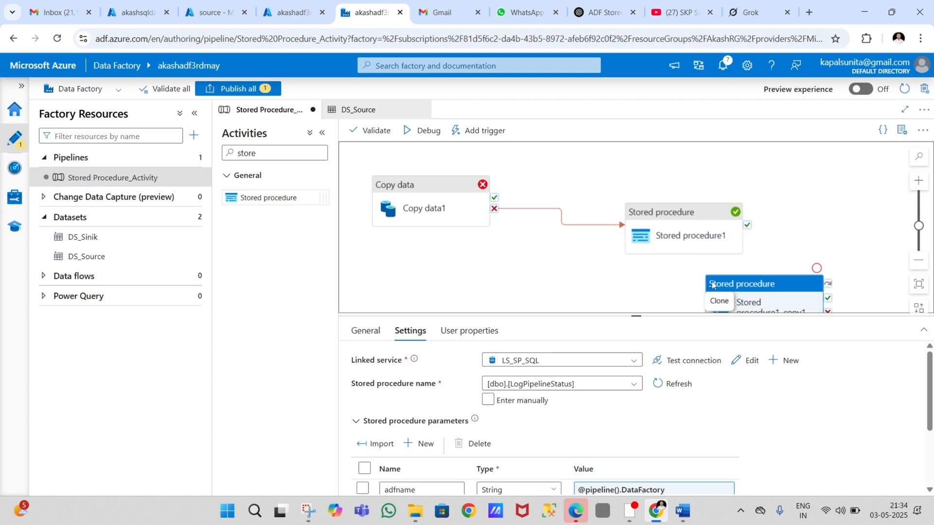
left_click_drag(712, 284, 636, 165)
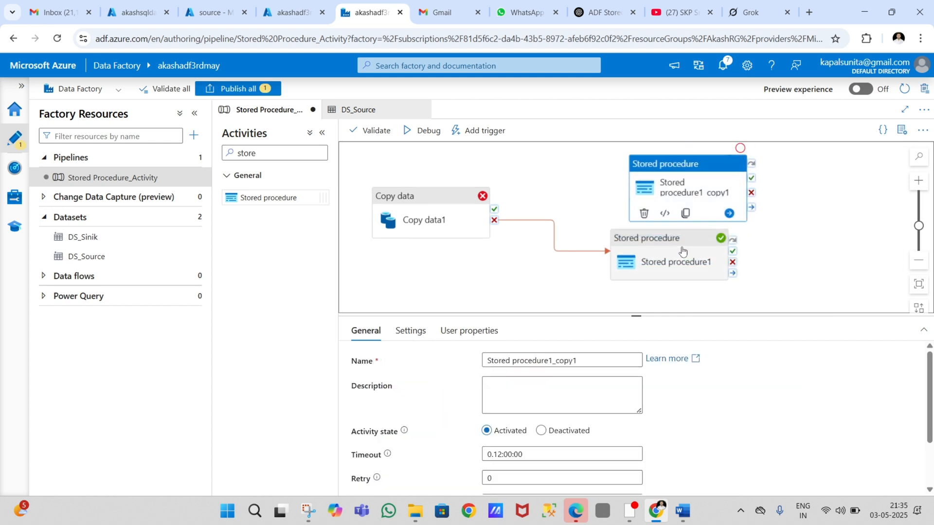
left_click_drag(682, 251, 695, 268)
left_click_drag(496, 208, 632, 184)
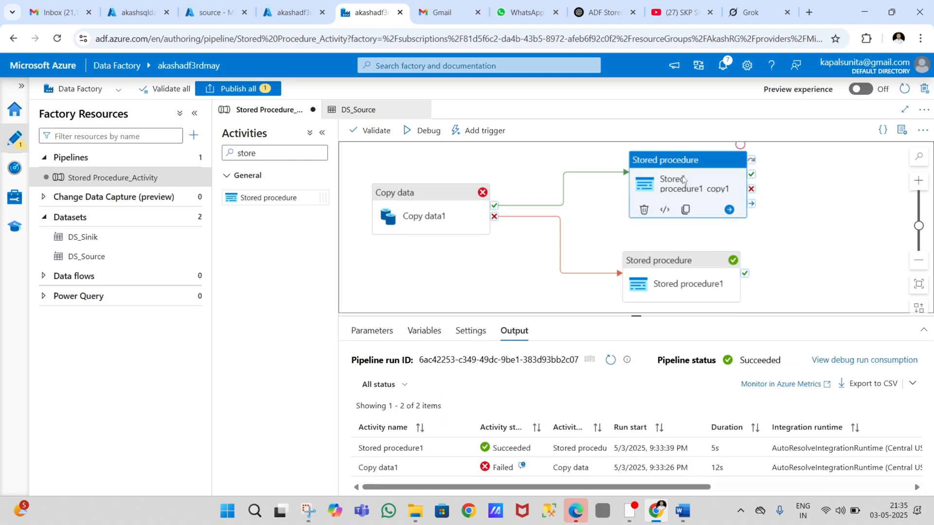
Set the runstatus parameter's value to Succes in the cloned Stored procedure activity's settings
left_click(410, 330)
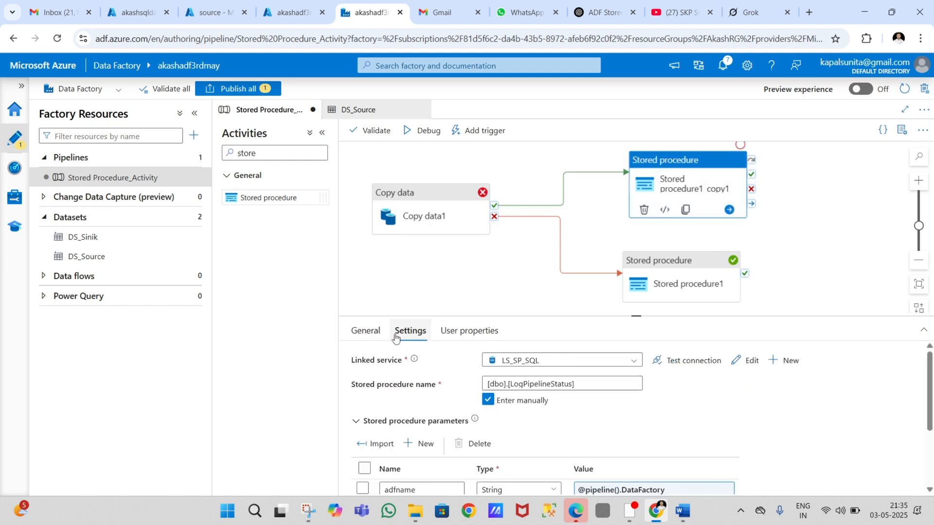
scroll(634, 407, "down", 3)
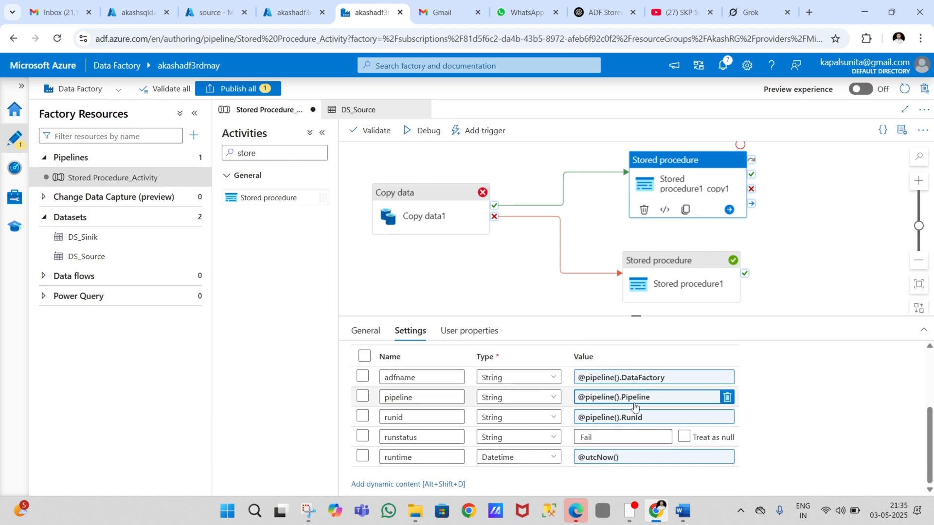
left_click(674, 169)
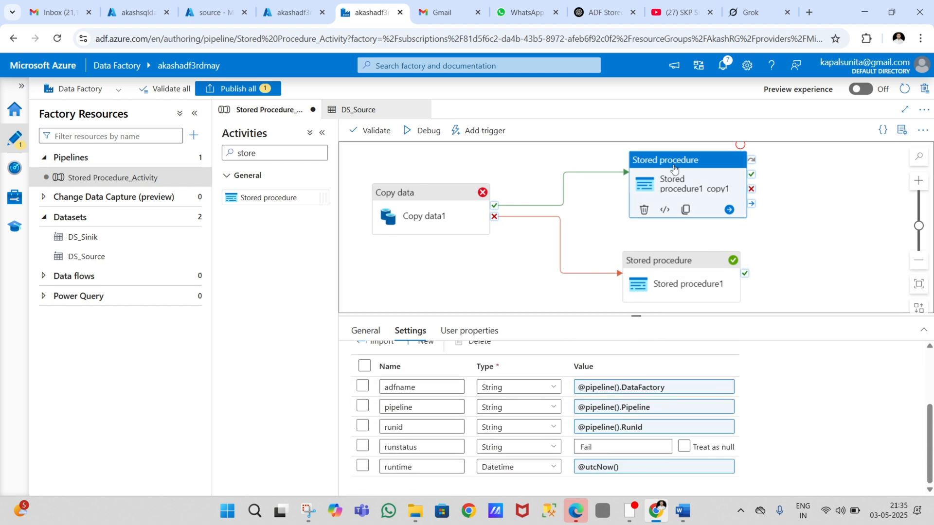
double_click(605, 437)
type("S")
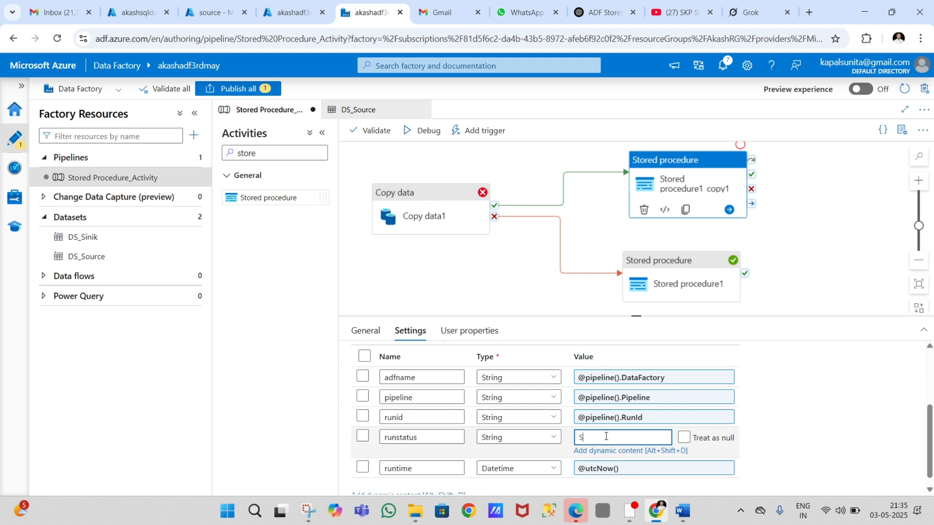
type("uccess")
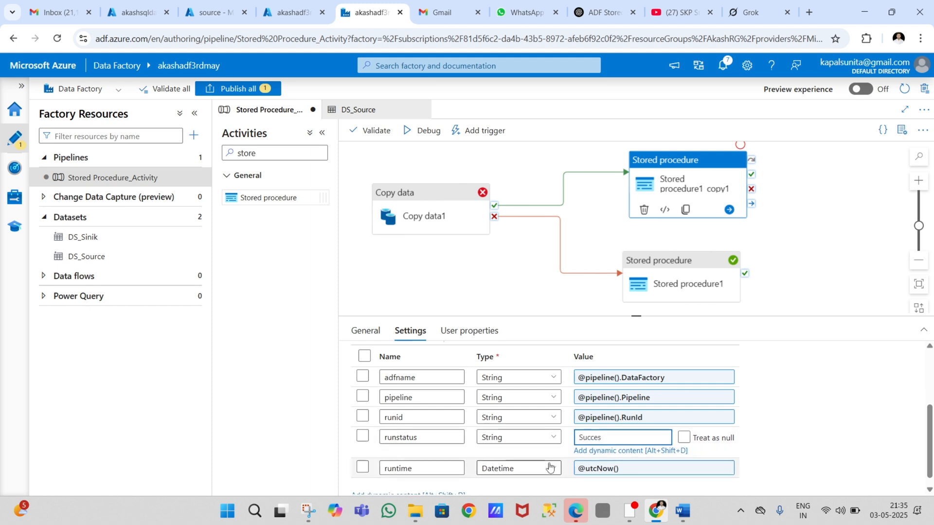
Point Copy data1's DS_Source dataset to testing.csv in the source folder and return to the Stored Procedure_Activity pipeline
left_click(441, 221)
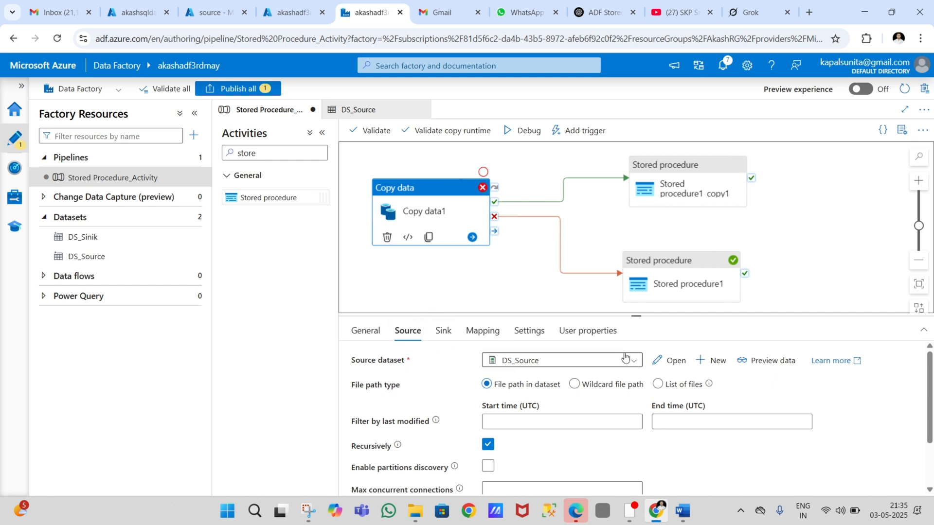
left_click(673, 360)
scroll(653, 361, "right", 5)
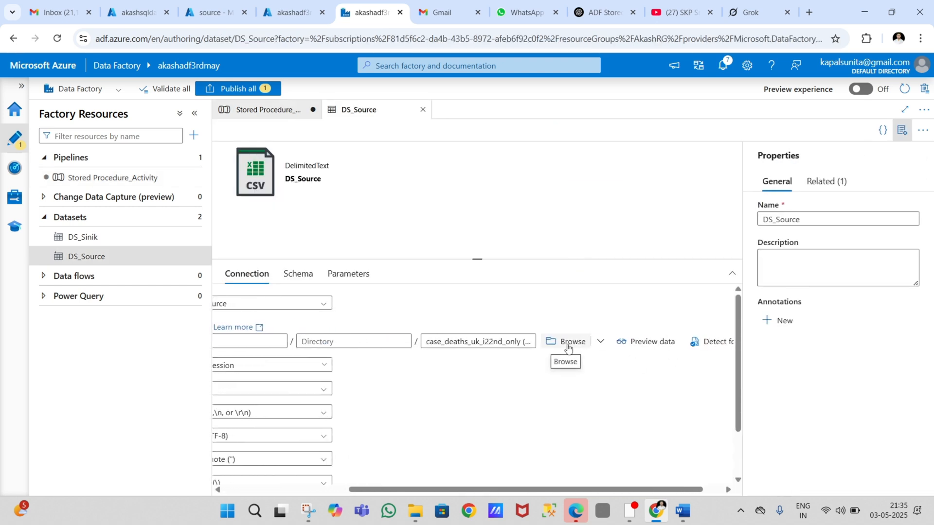
left_click(562, 346)
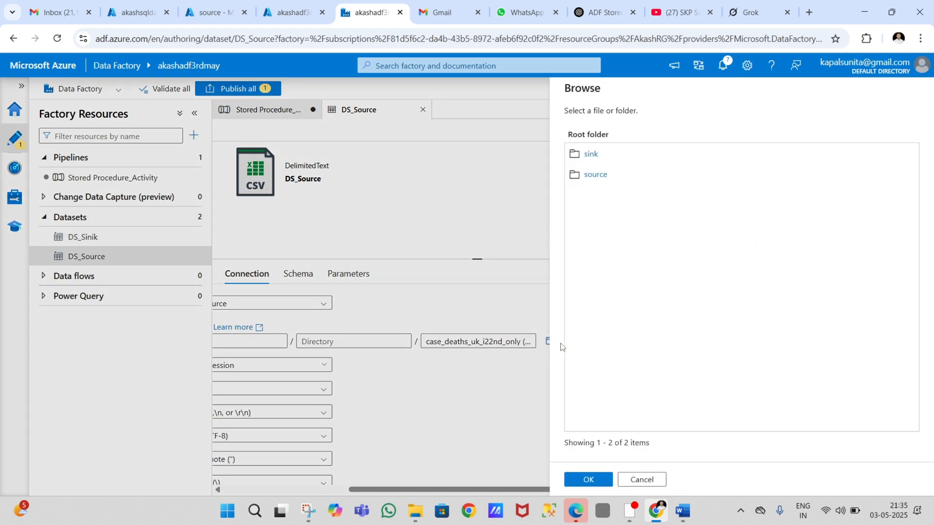
double_click(599, 183)
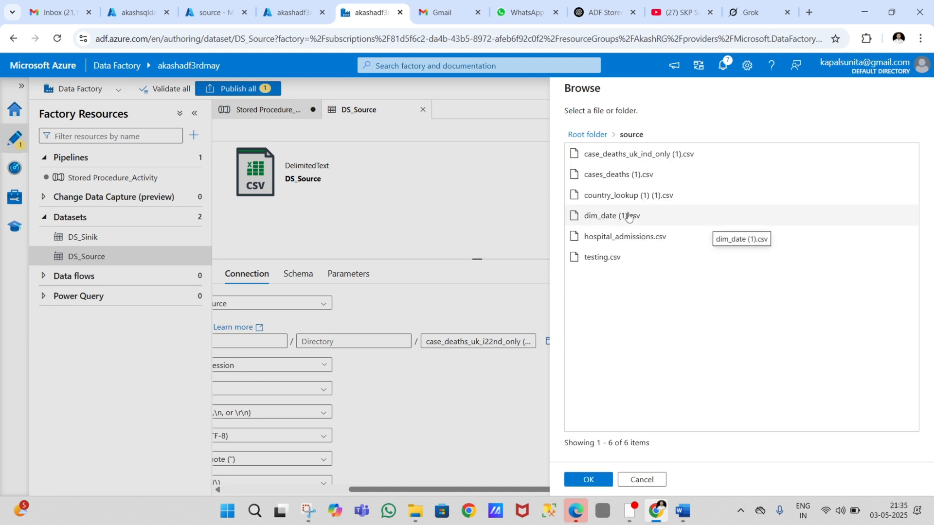
left_click(626, 256)
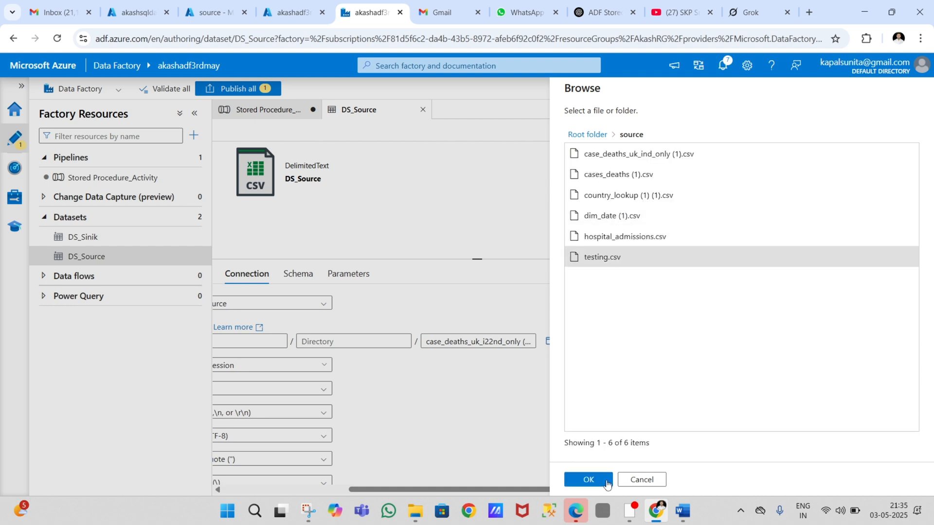
left_click(594, 479)
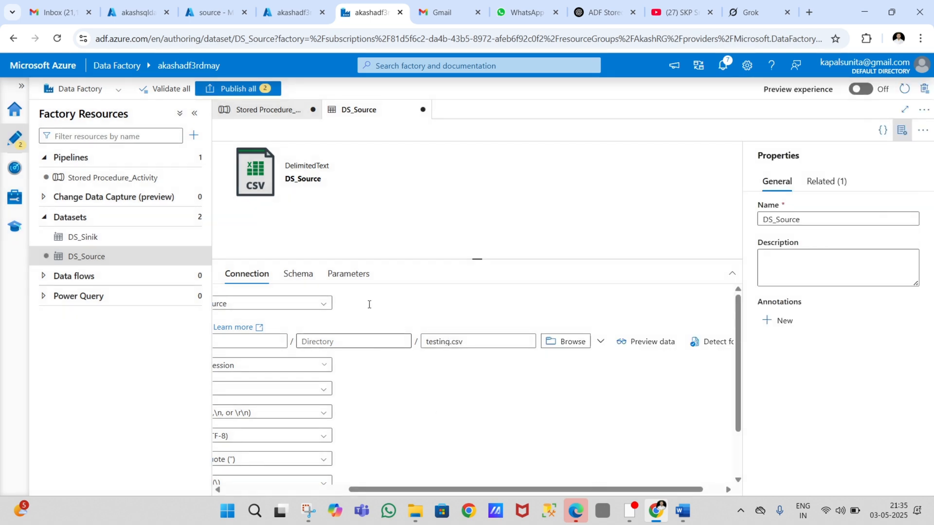
left_click(266, 110)
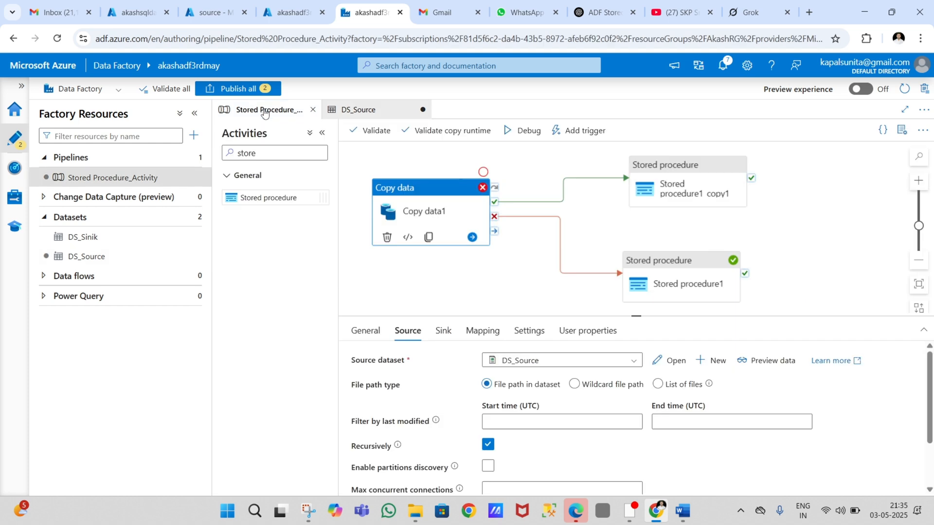
Debug the Stored Procedure_Activity pipeline, and rerun select * from pipelinelog in the Azure SQL database's query editor
left_click(520, 130)
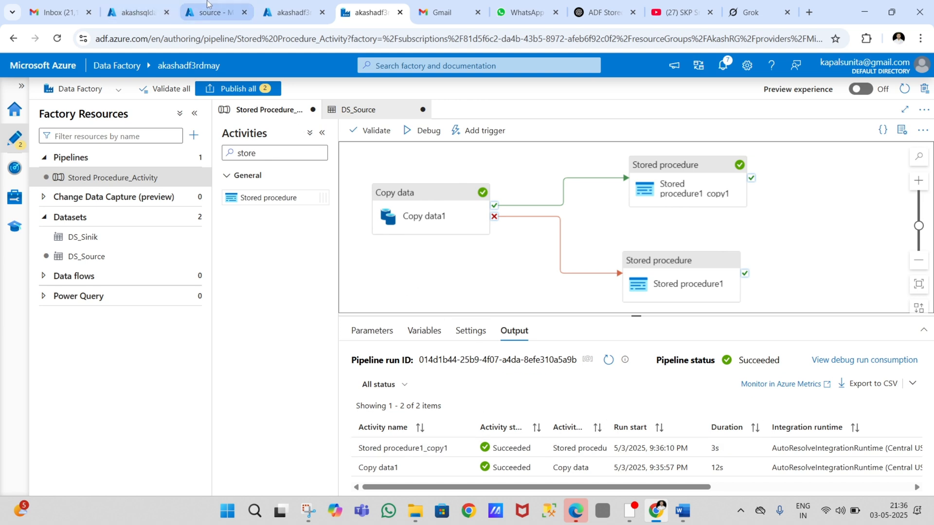
left_click(144, 5)
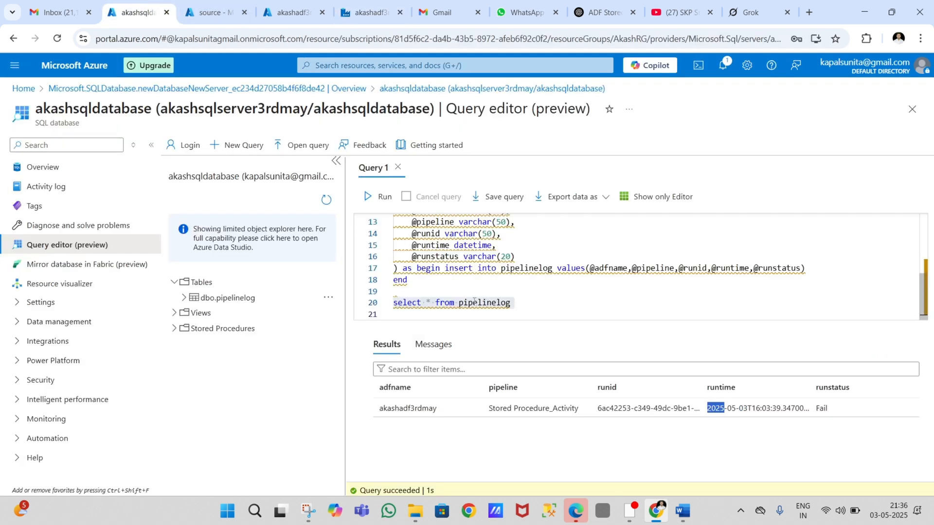
triple_click(437, 303)
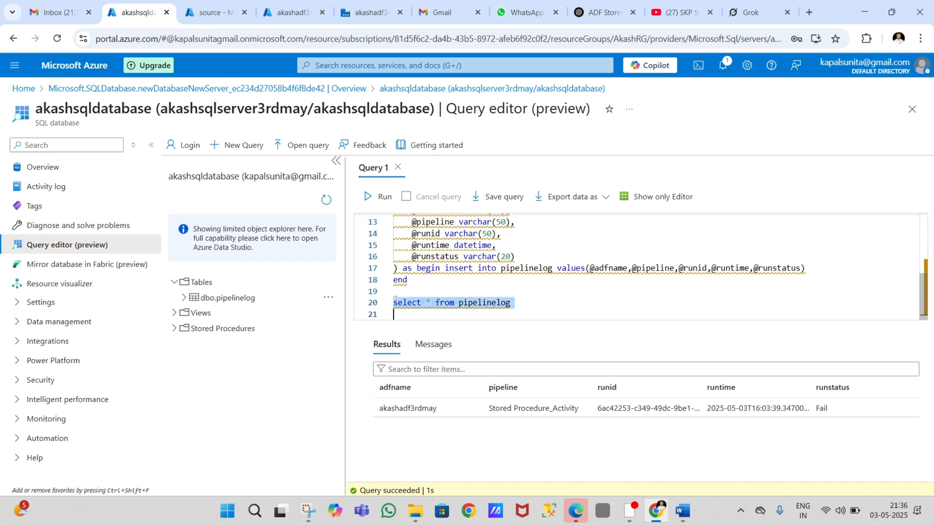
left_click(383, 200)
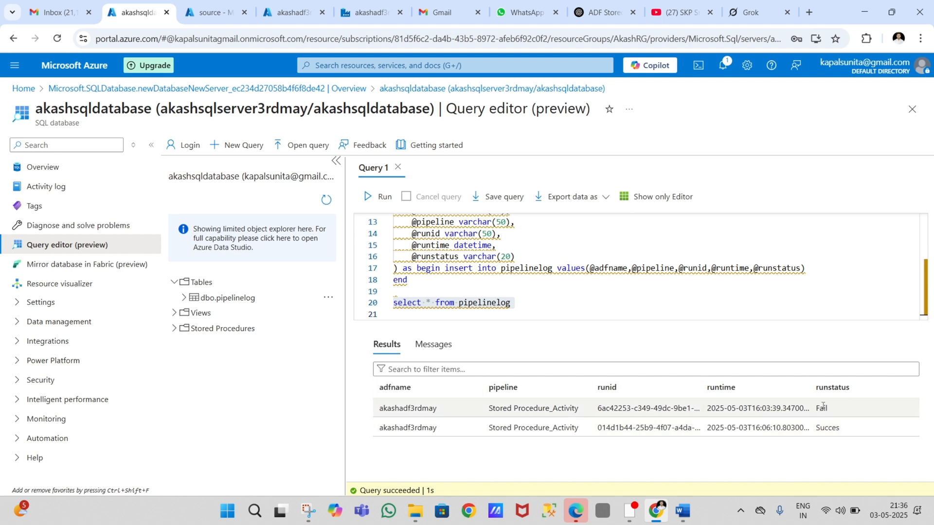
Examine the Succes row's runstatus, runtime, runid, pipeline and adfname values in the query results, and return to the Data Factory pipeline
double_click(836, 431)
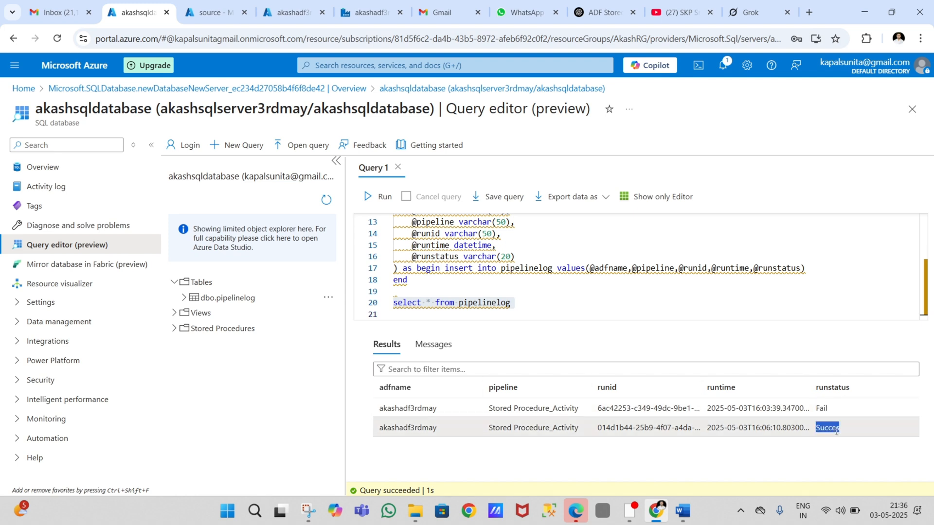
triple_click(721, 428)
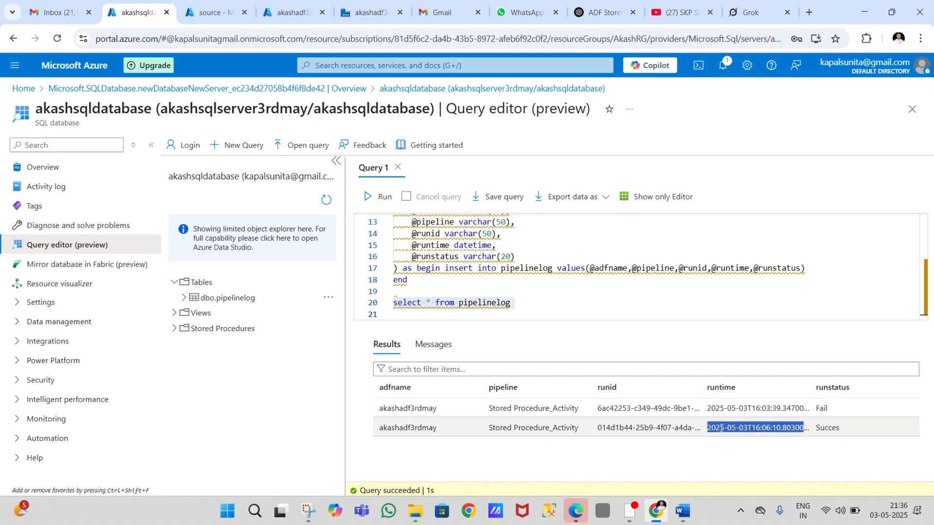
triple_click(624, 432)
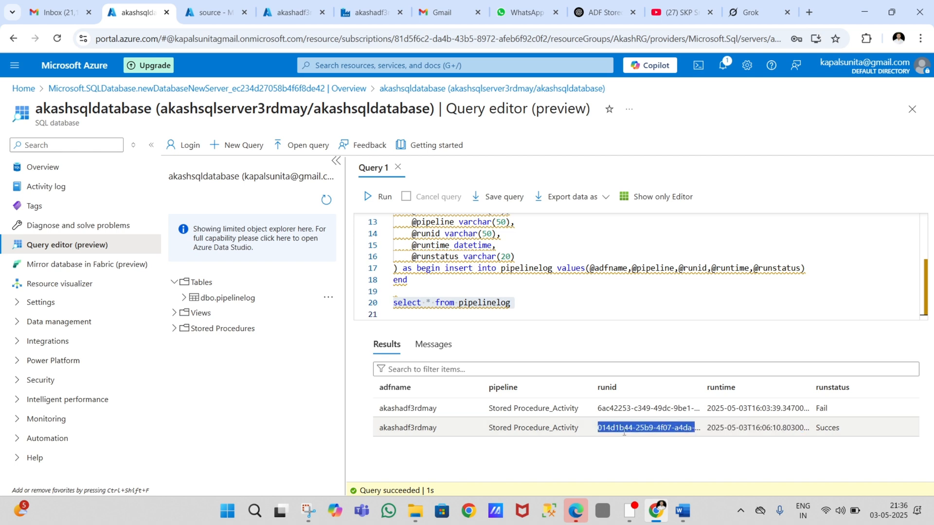
triple_click(506, 430)
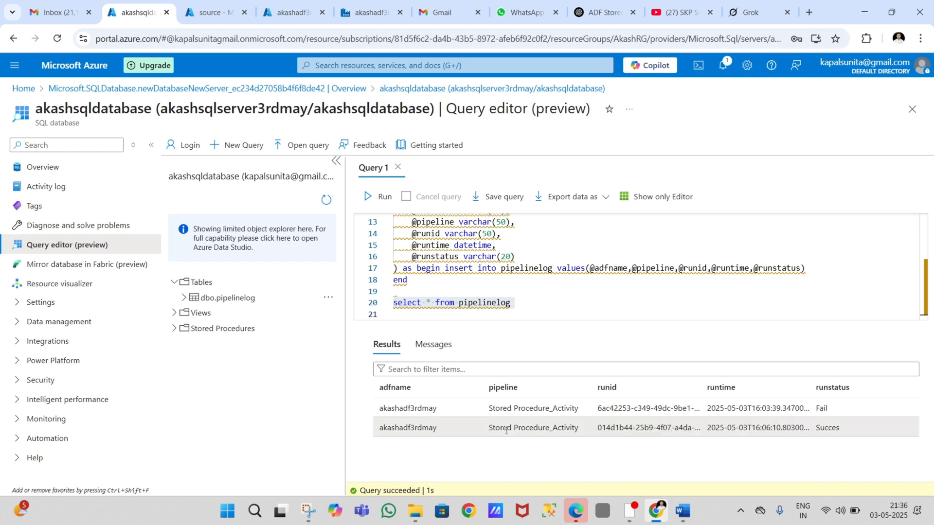
triple_click(397, 428)
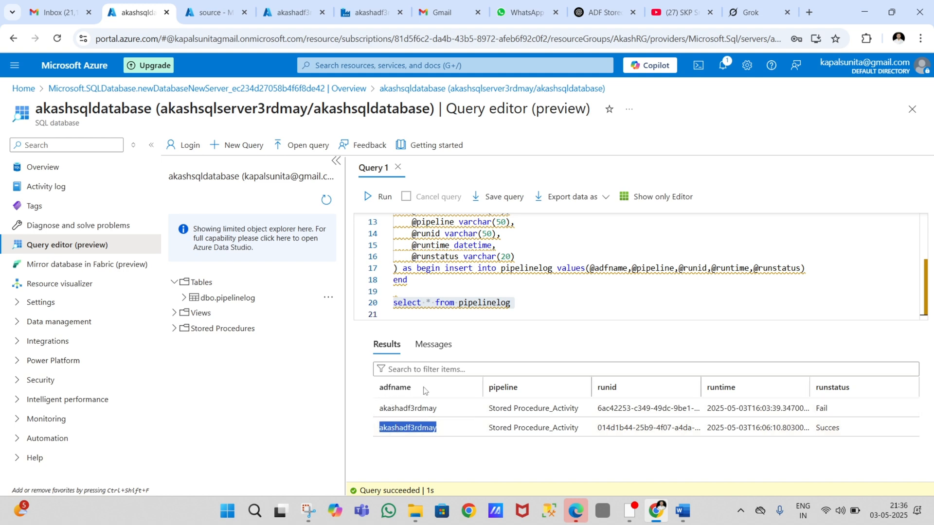
left_click(370, 12)
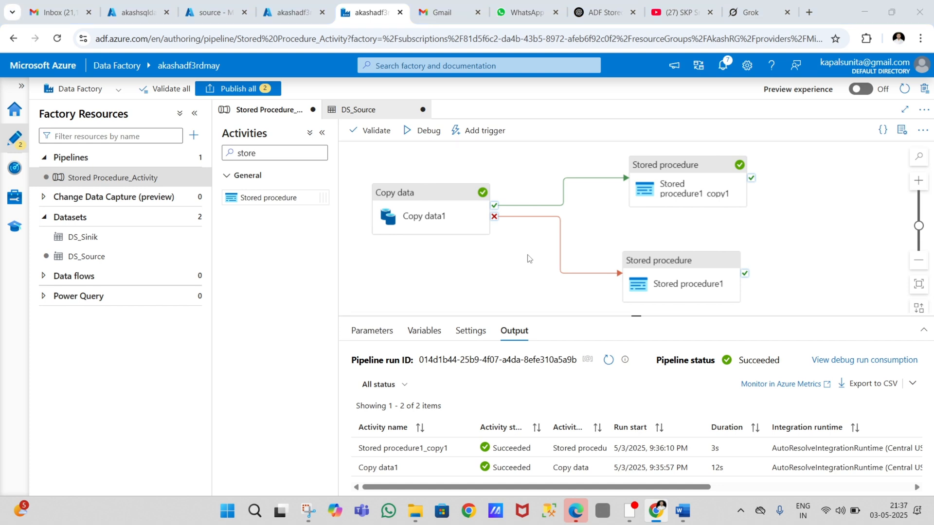
Review the Store procedure notes in Word, covering the log table, stored procedure and parameter examples, and return to Data Factory
key("alt+Tab")
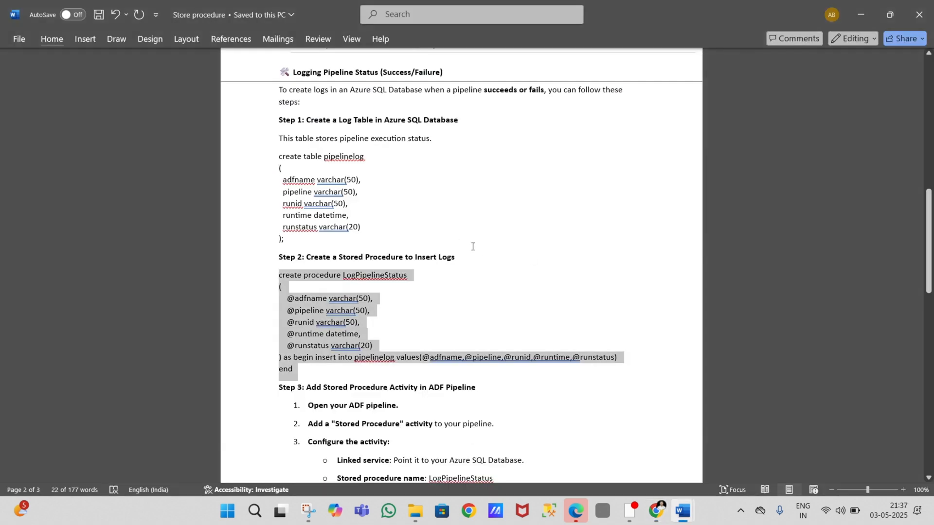
left_click(441, 256)
scroll(443, 257, "up", 5)
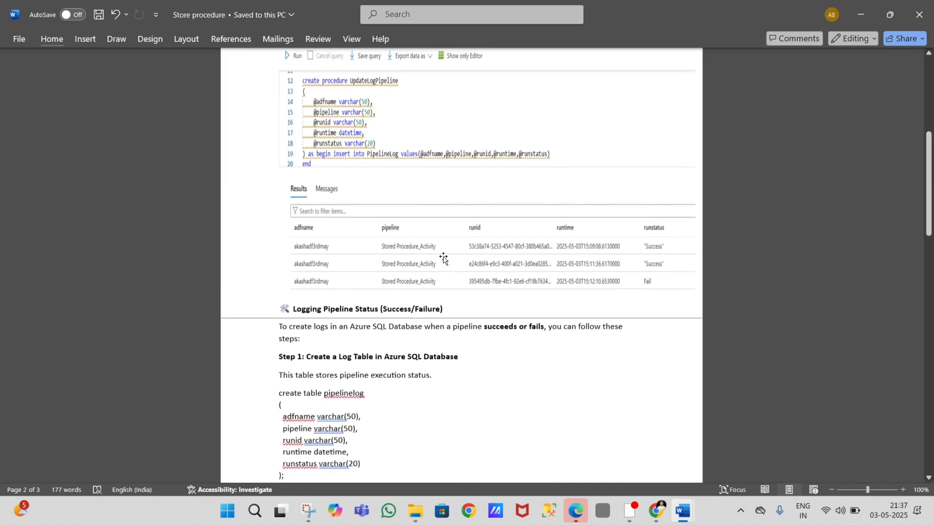
scroll(443, 258, "down", 10)
scroll(443, 258, "down", 5)
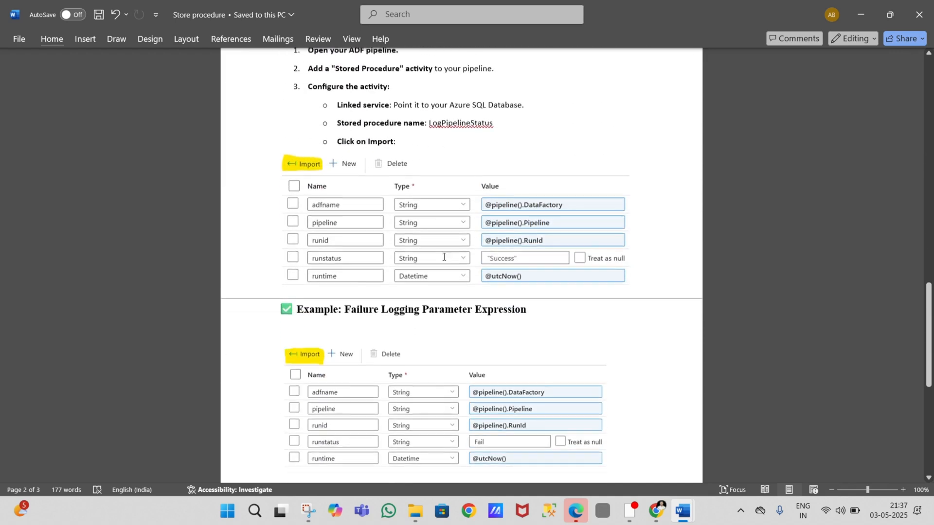
scroll(443, 257, "up", 8)
scroll(443, 257, "up", 10)
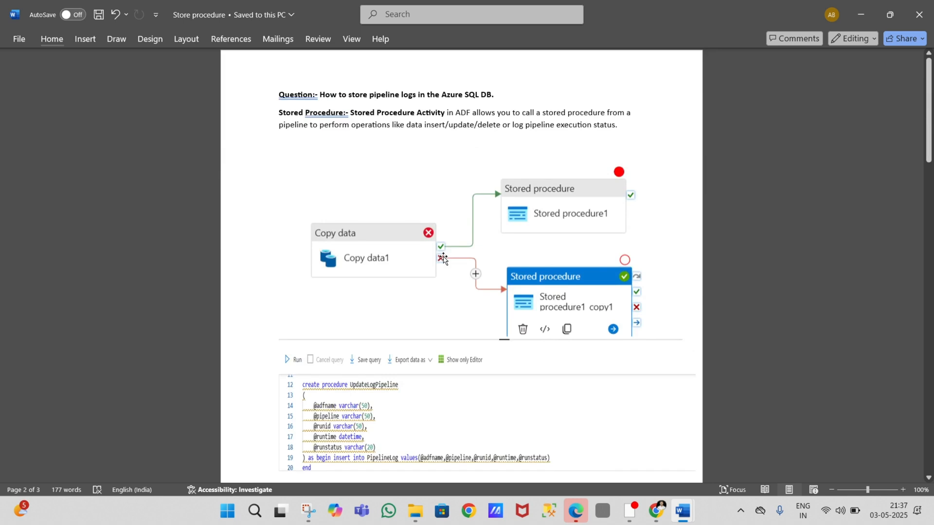
key("alt+Tab")
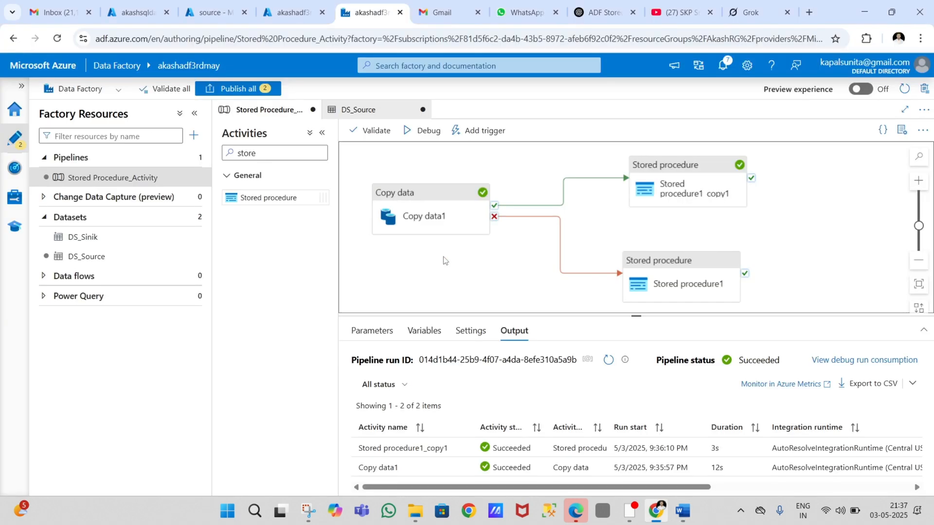